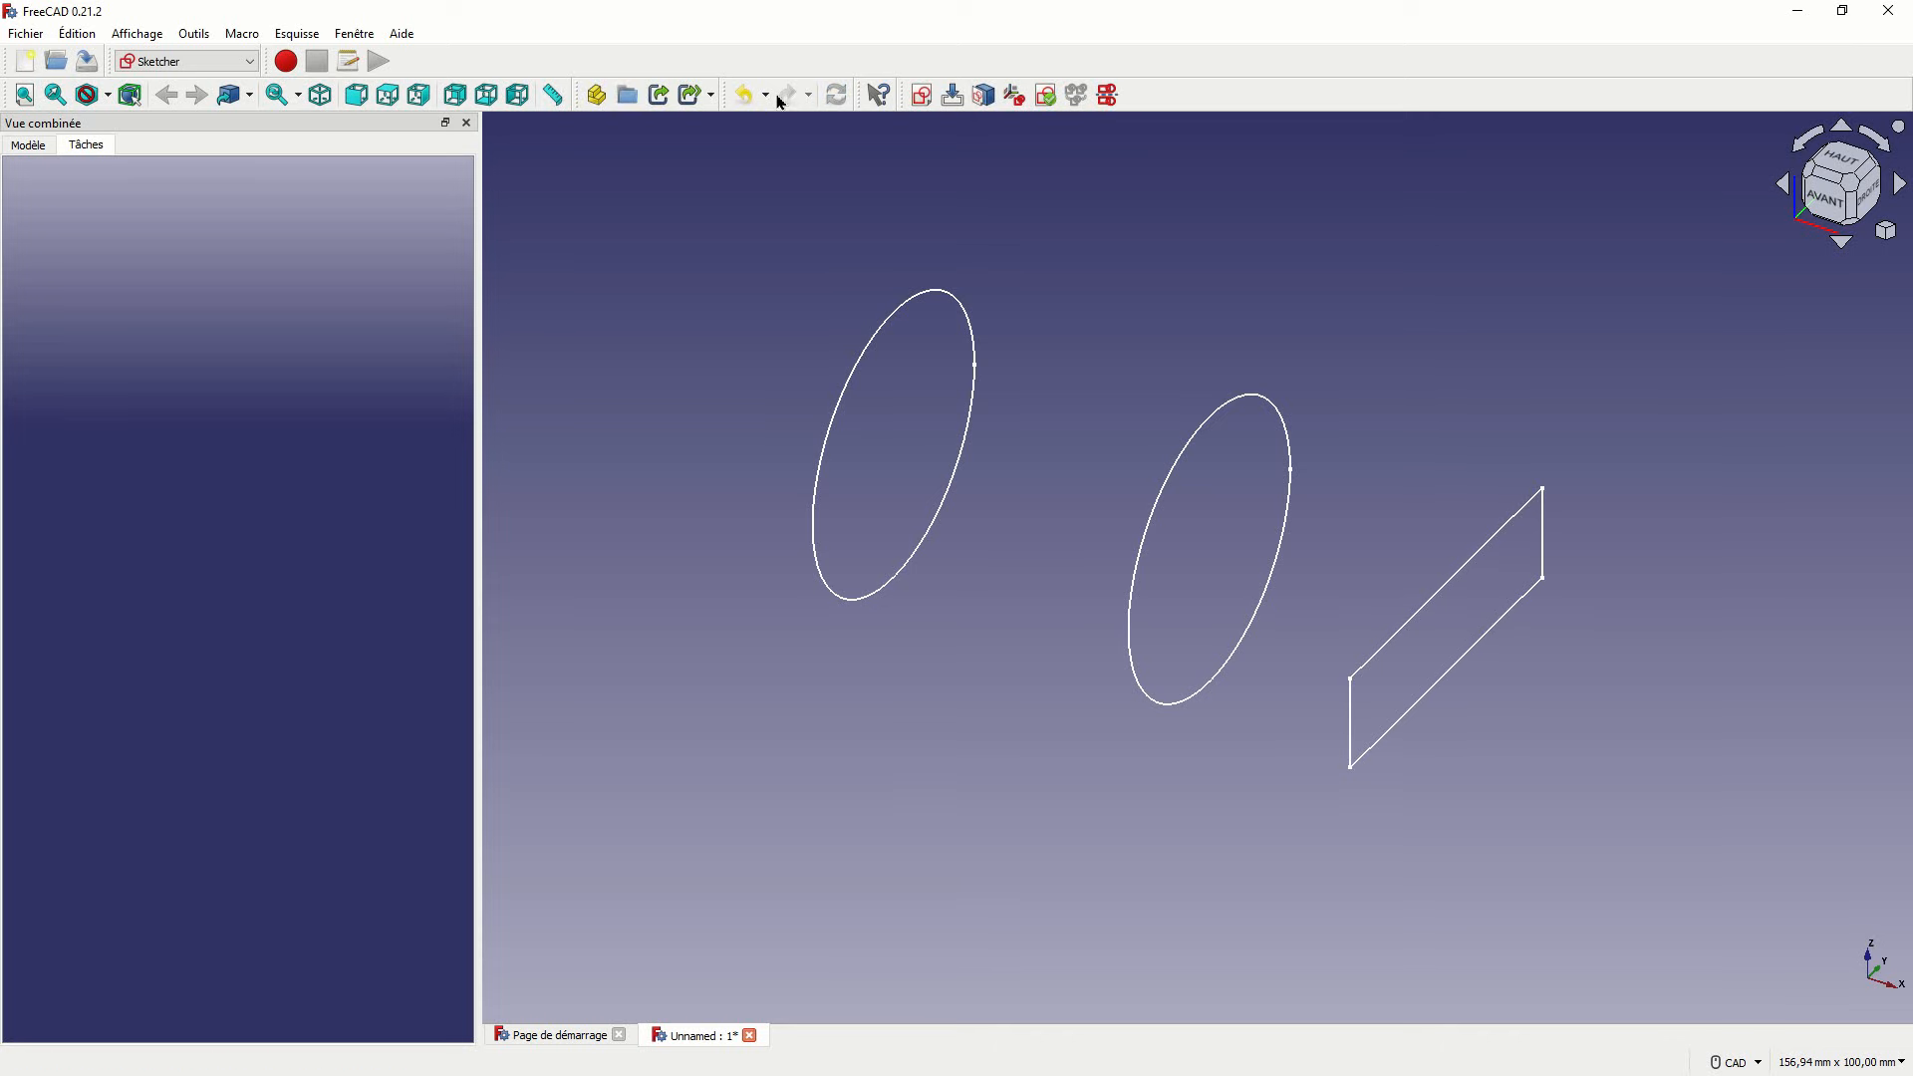
Move the two circle sketches and the rectangle sketch into the body Corps.
middle_drag(960, 705, 902, 718)
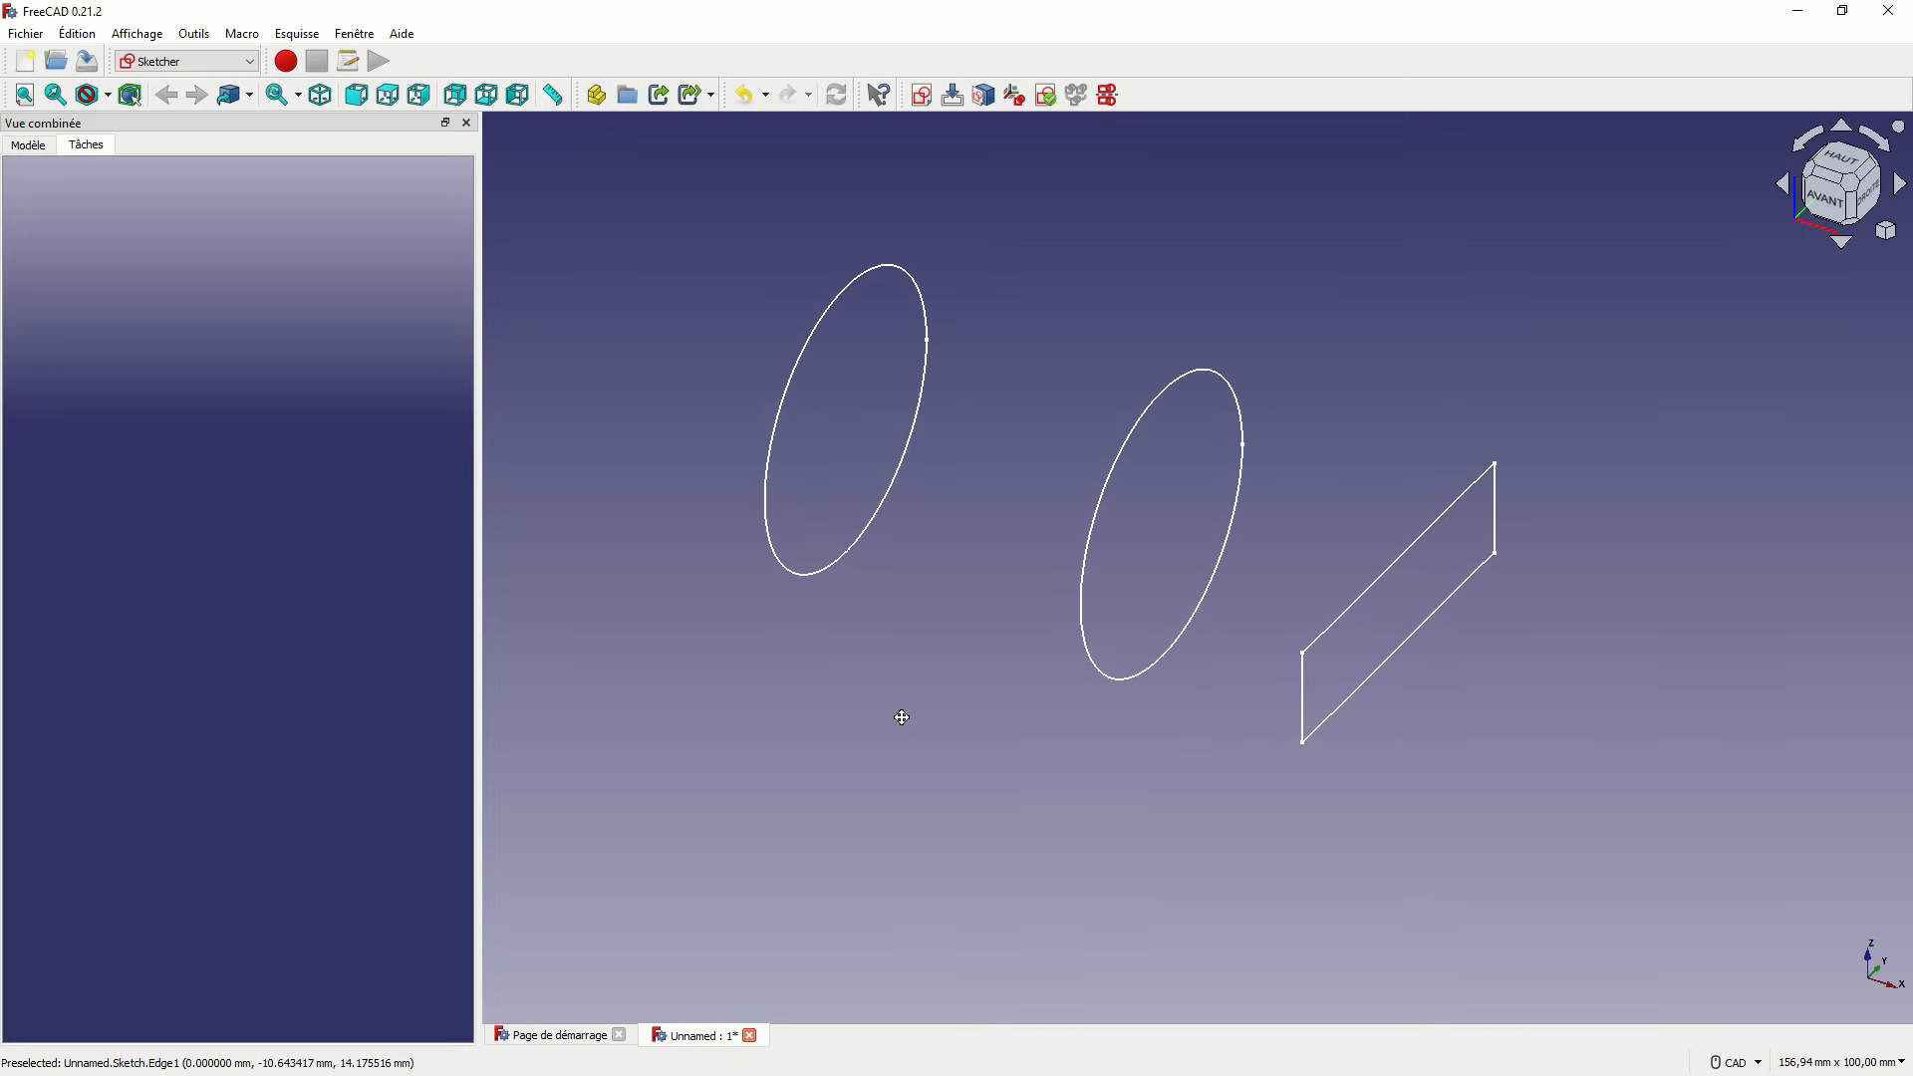
click(57, 152)
shift+click(64, 227)
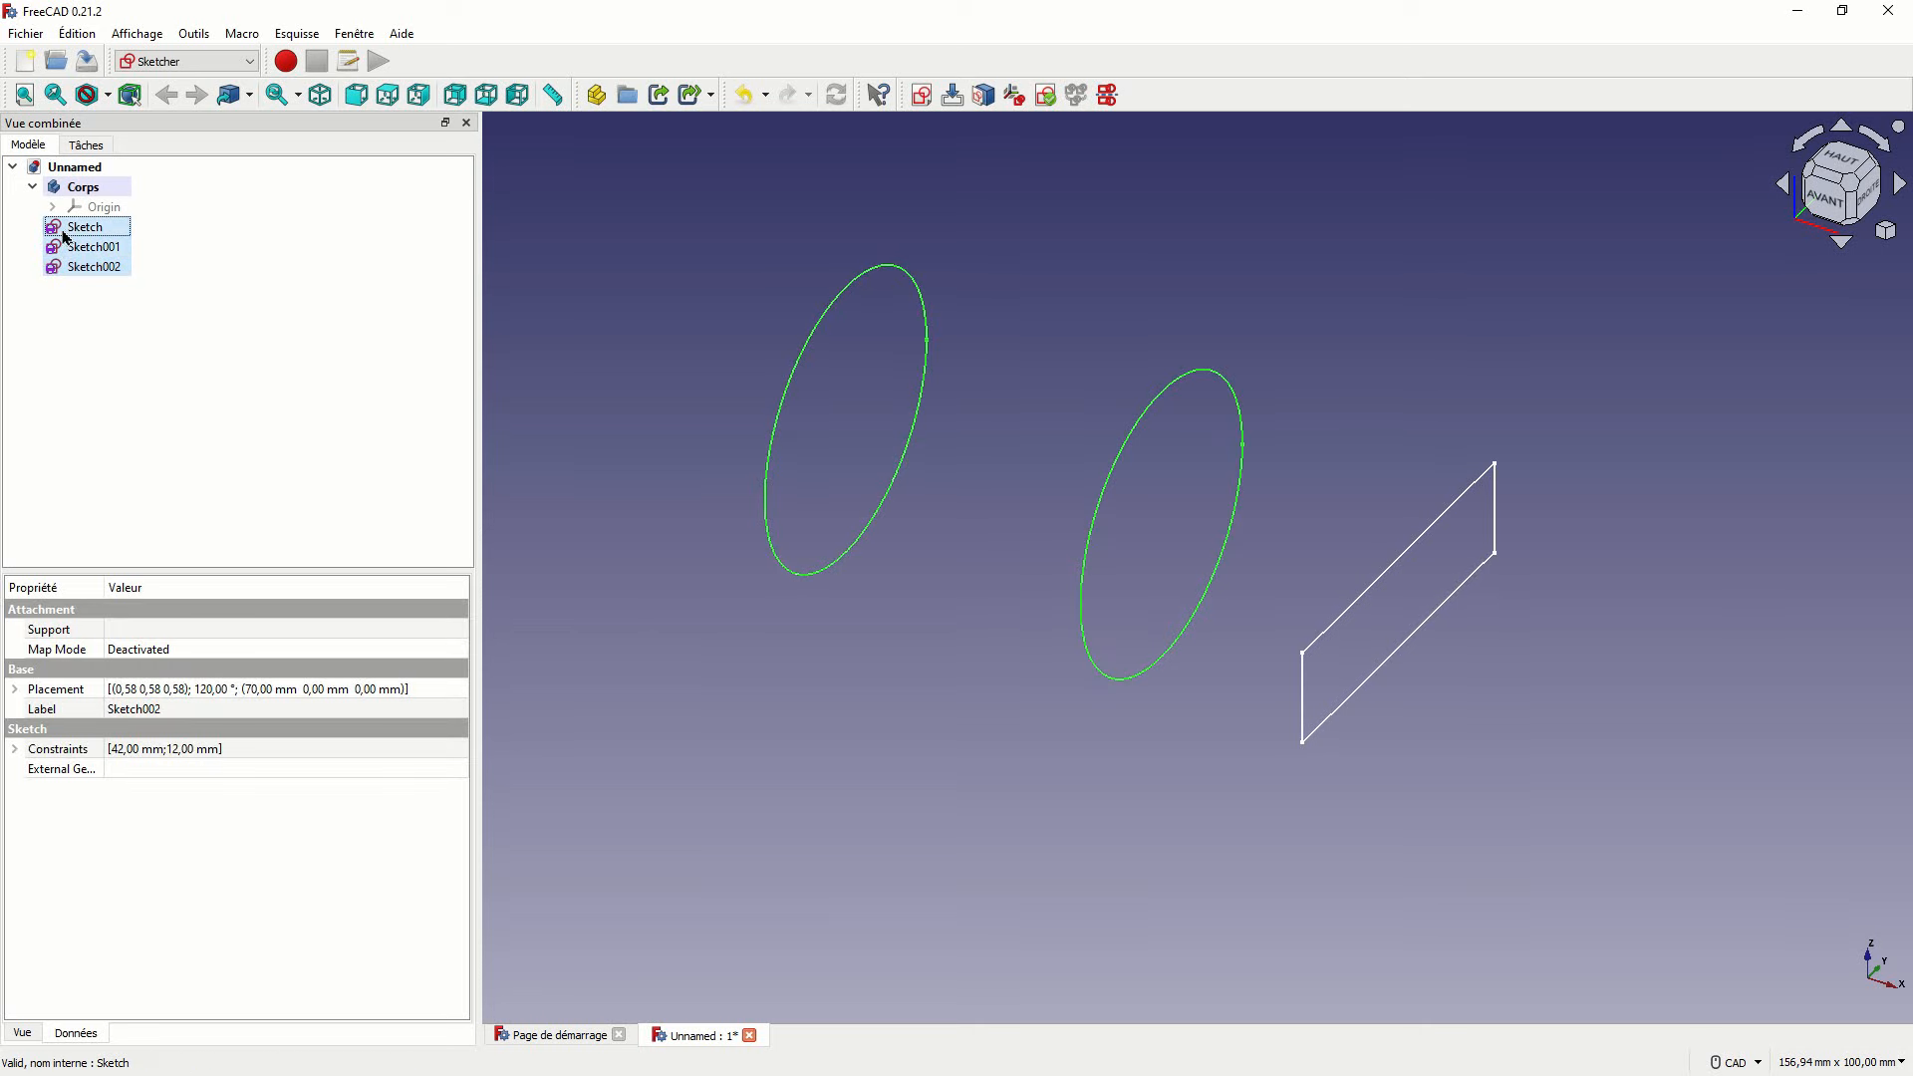
drag(85, 234, 84, 188)
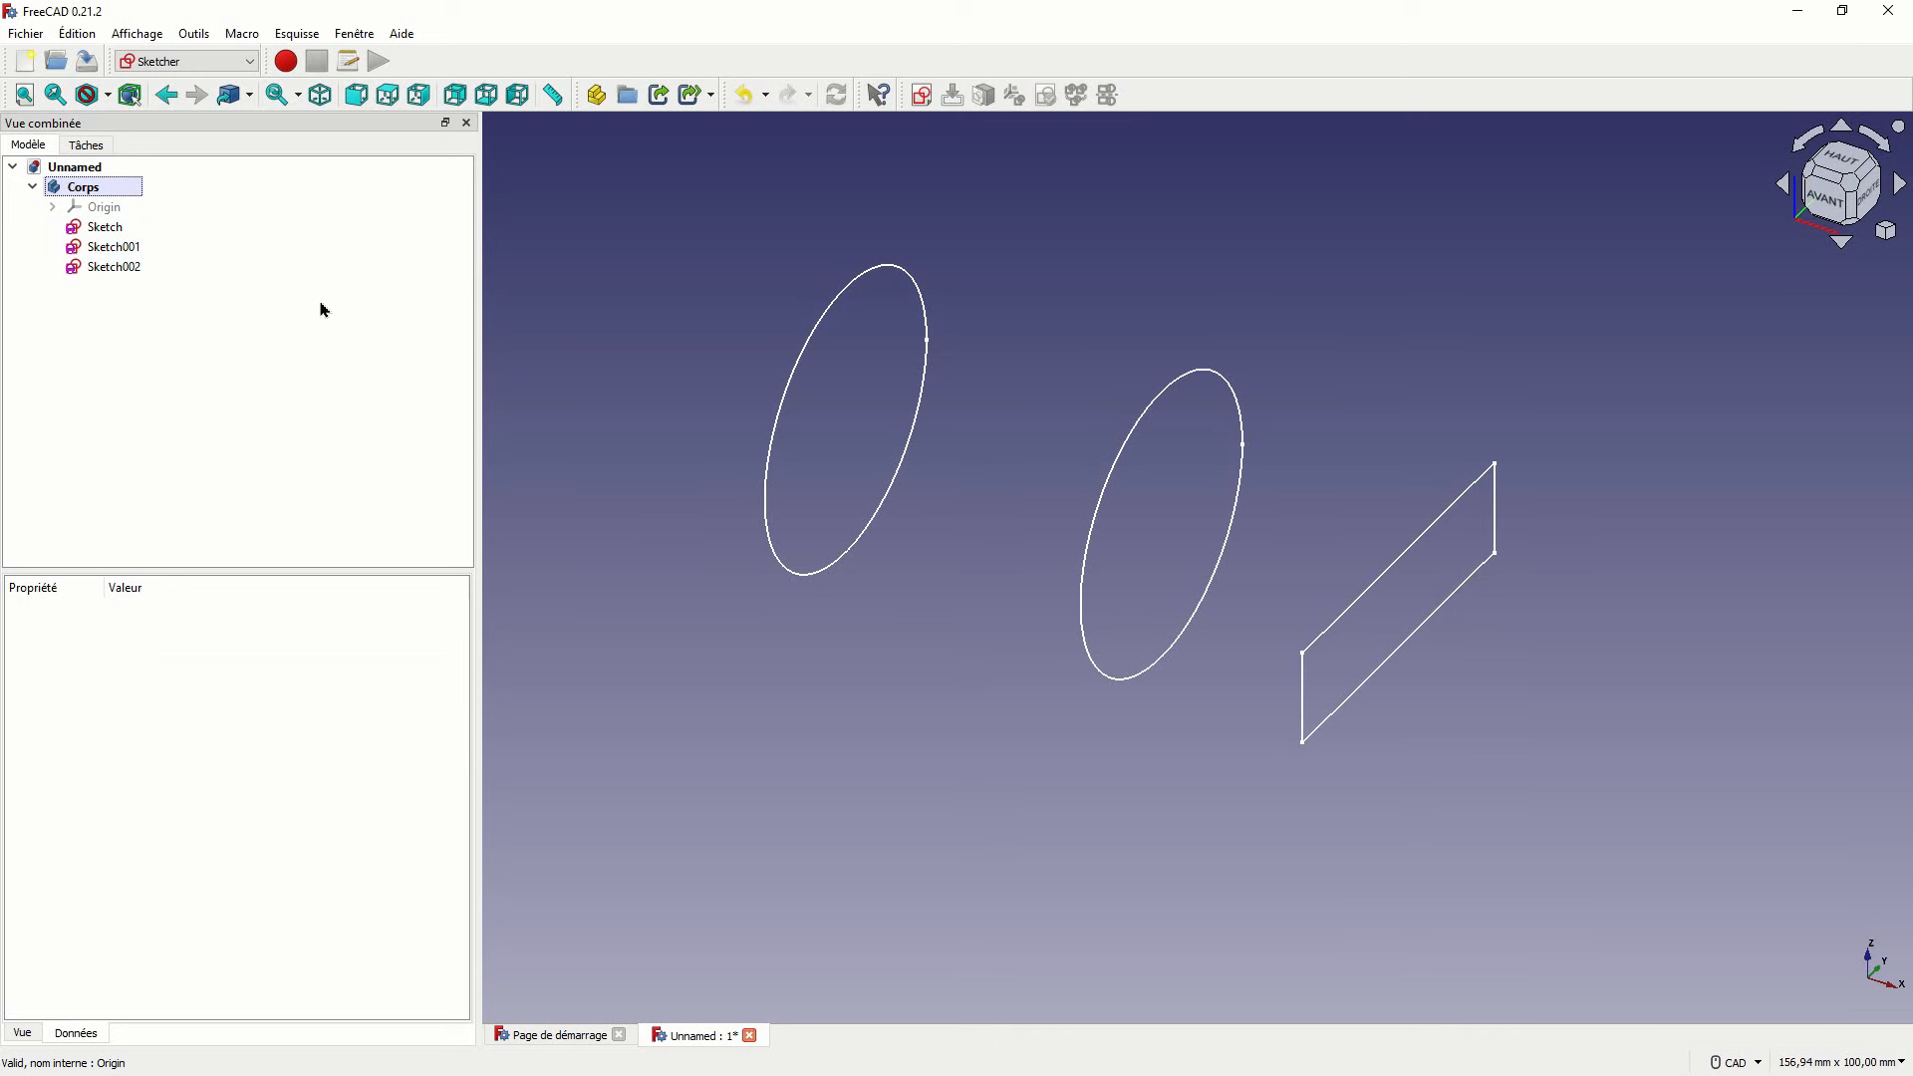
In the Part Design workbench, pad the rectangle sketch to a length of 40 mm.
click(1415, 546)
click(102, 148)
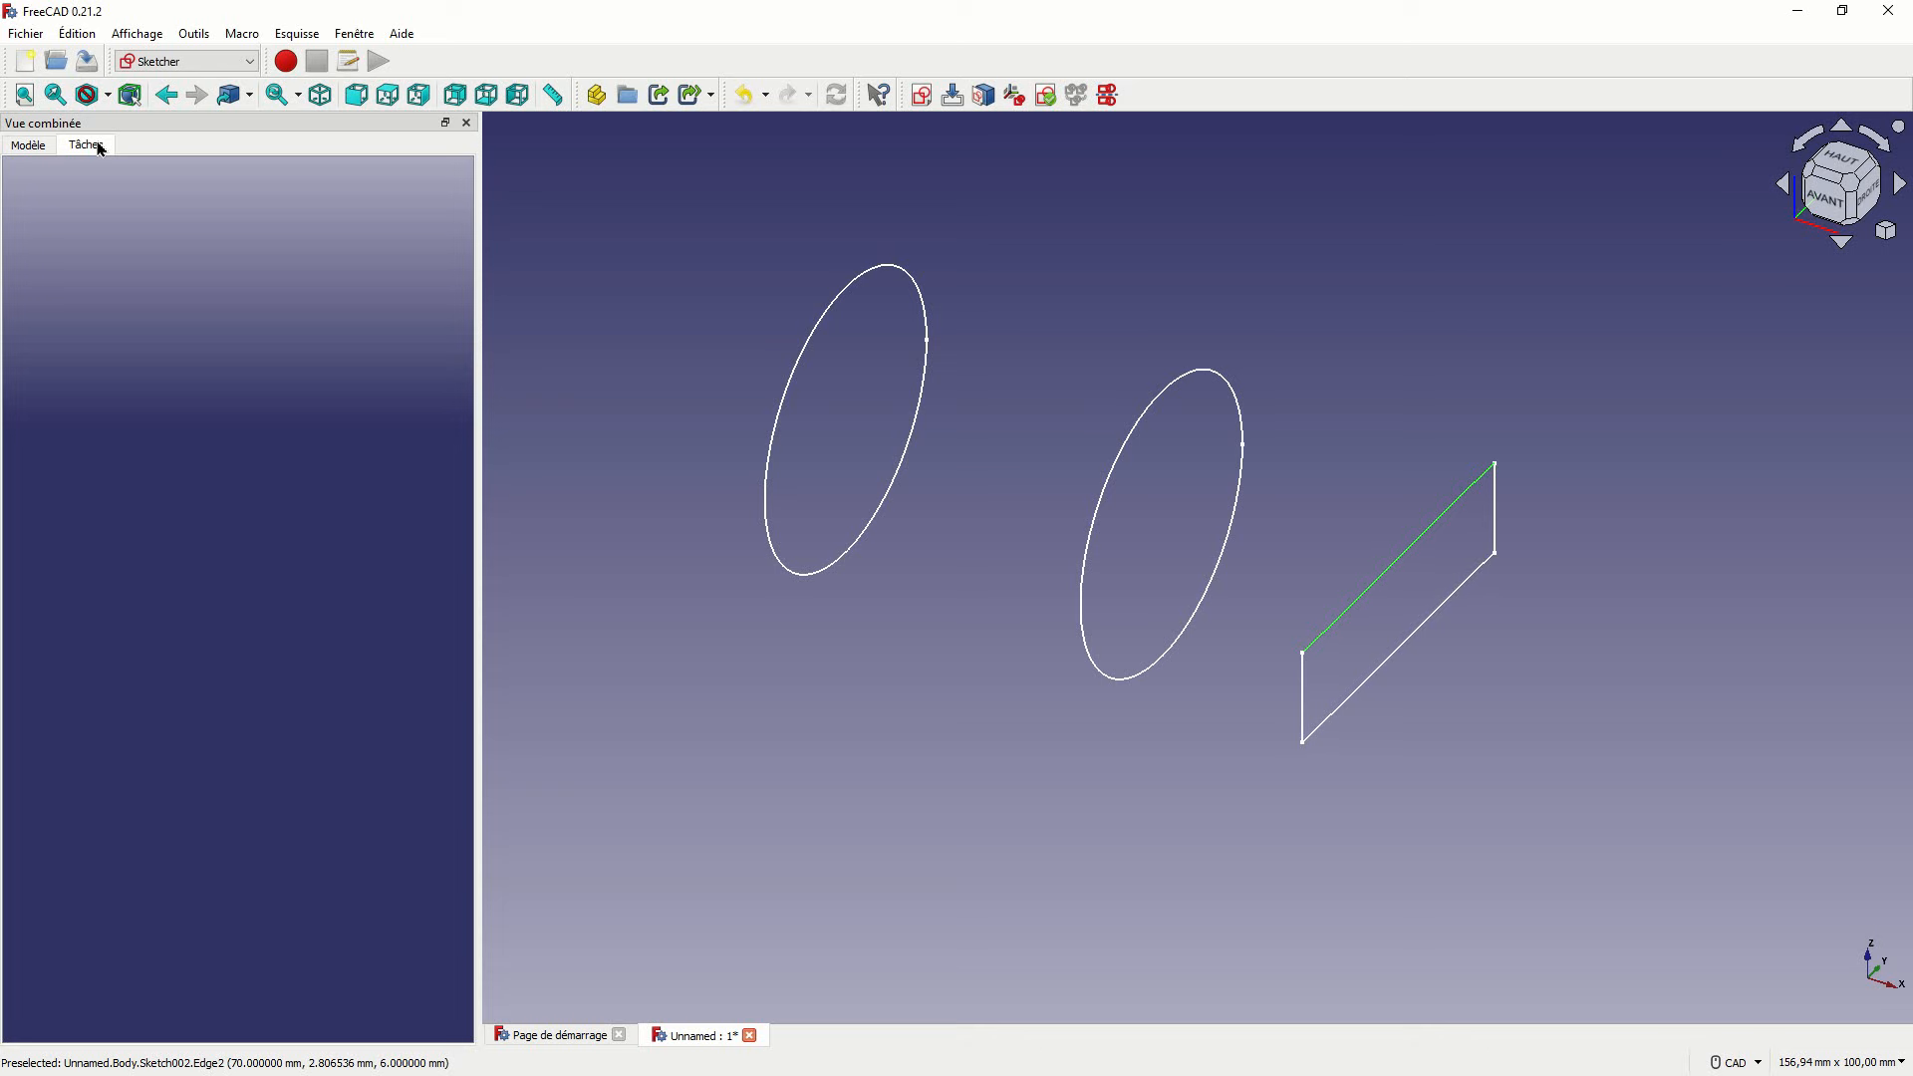
click(1384, 529)
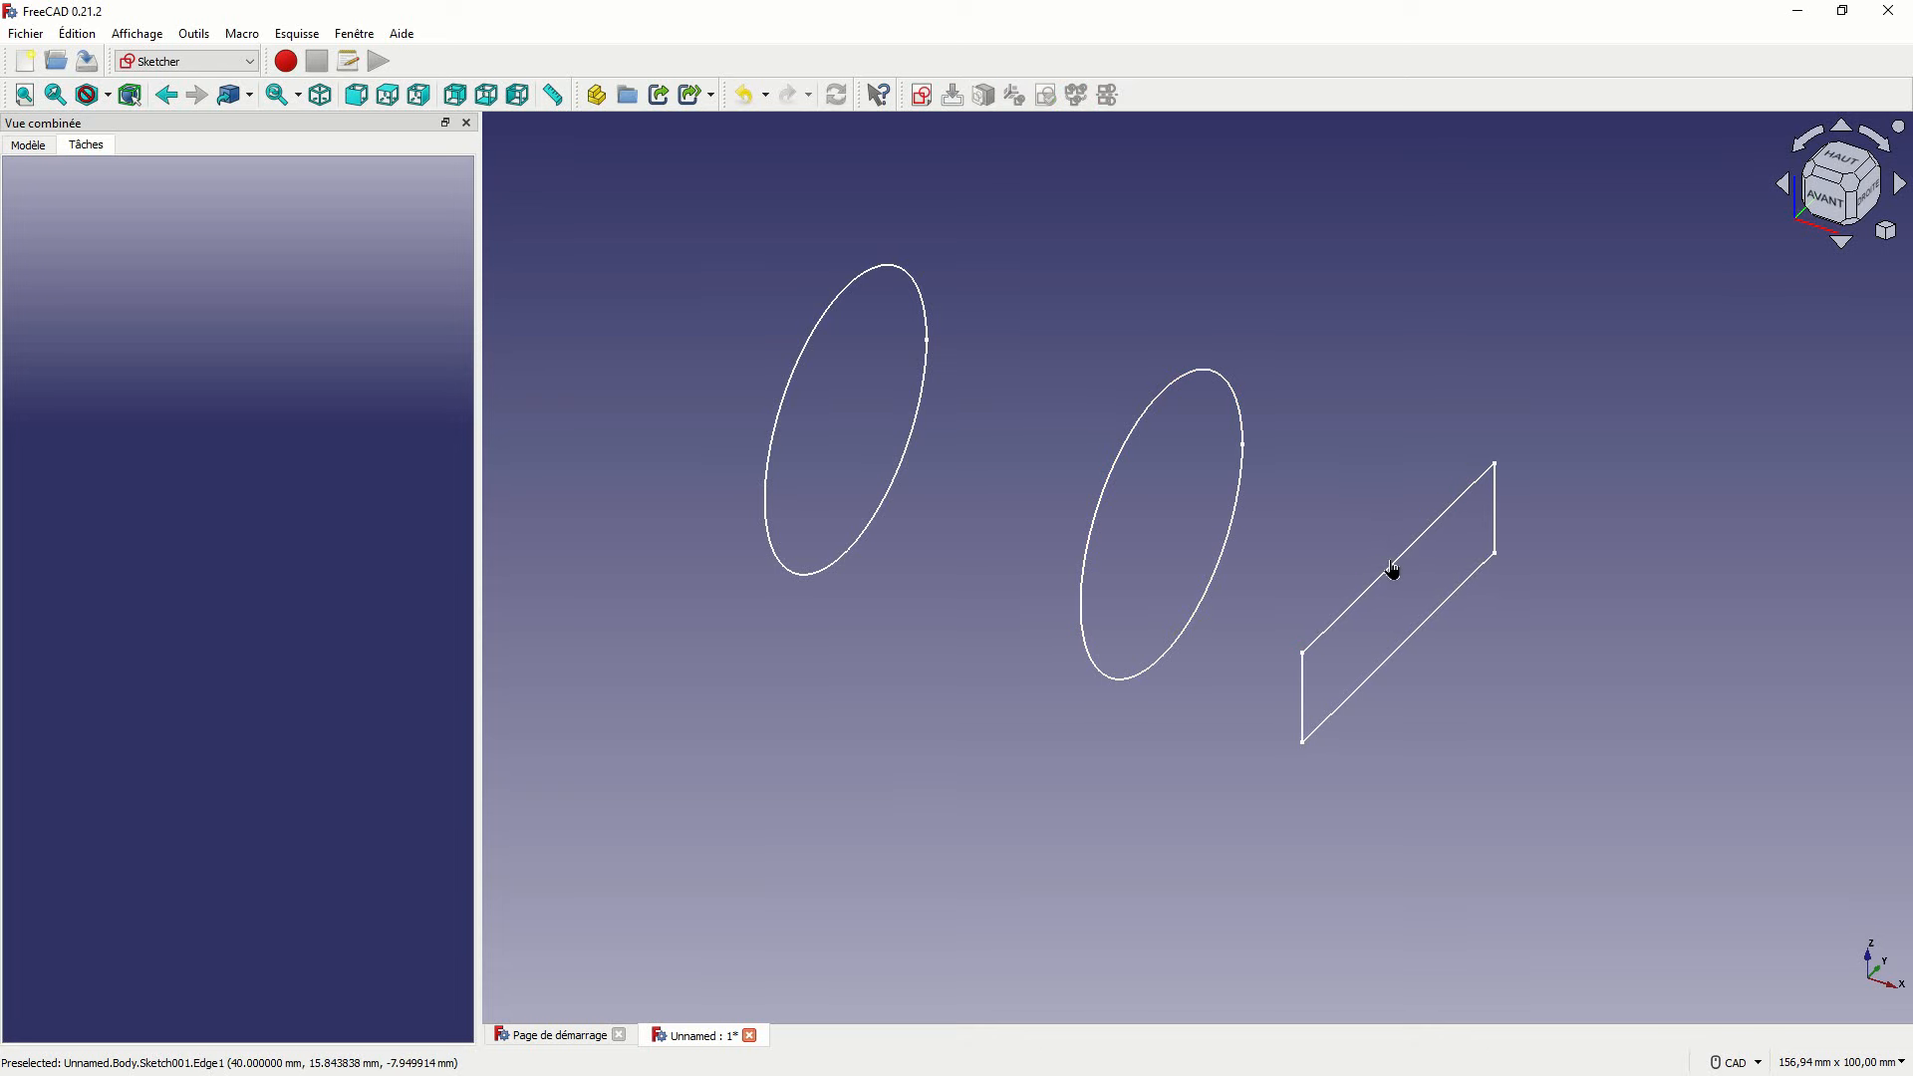
click(1393, 568)
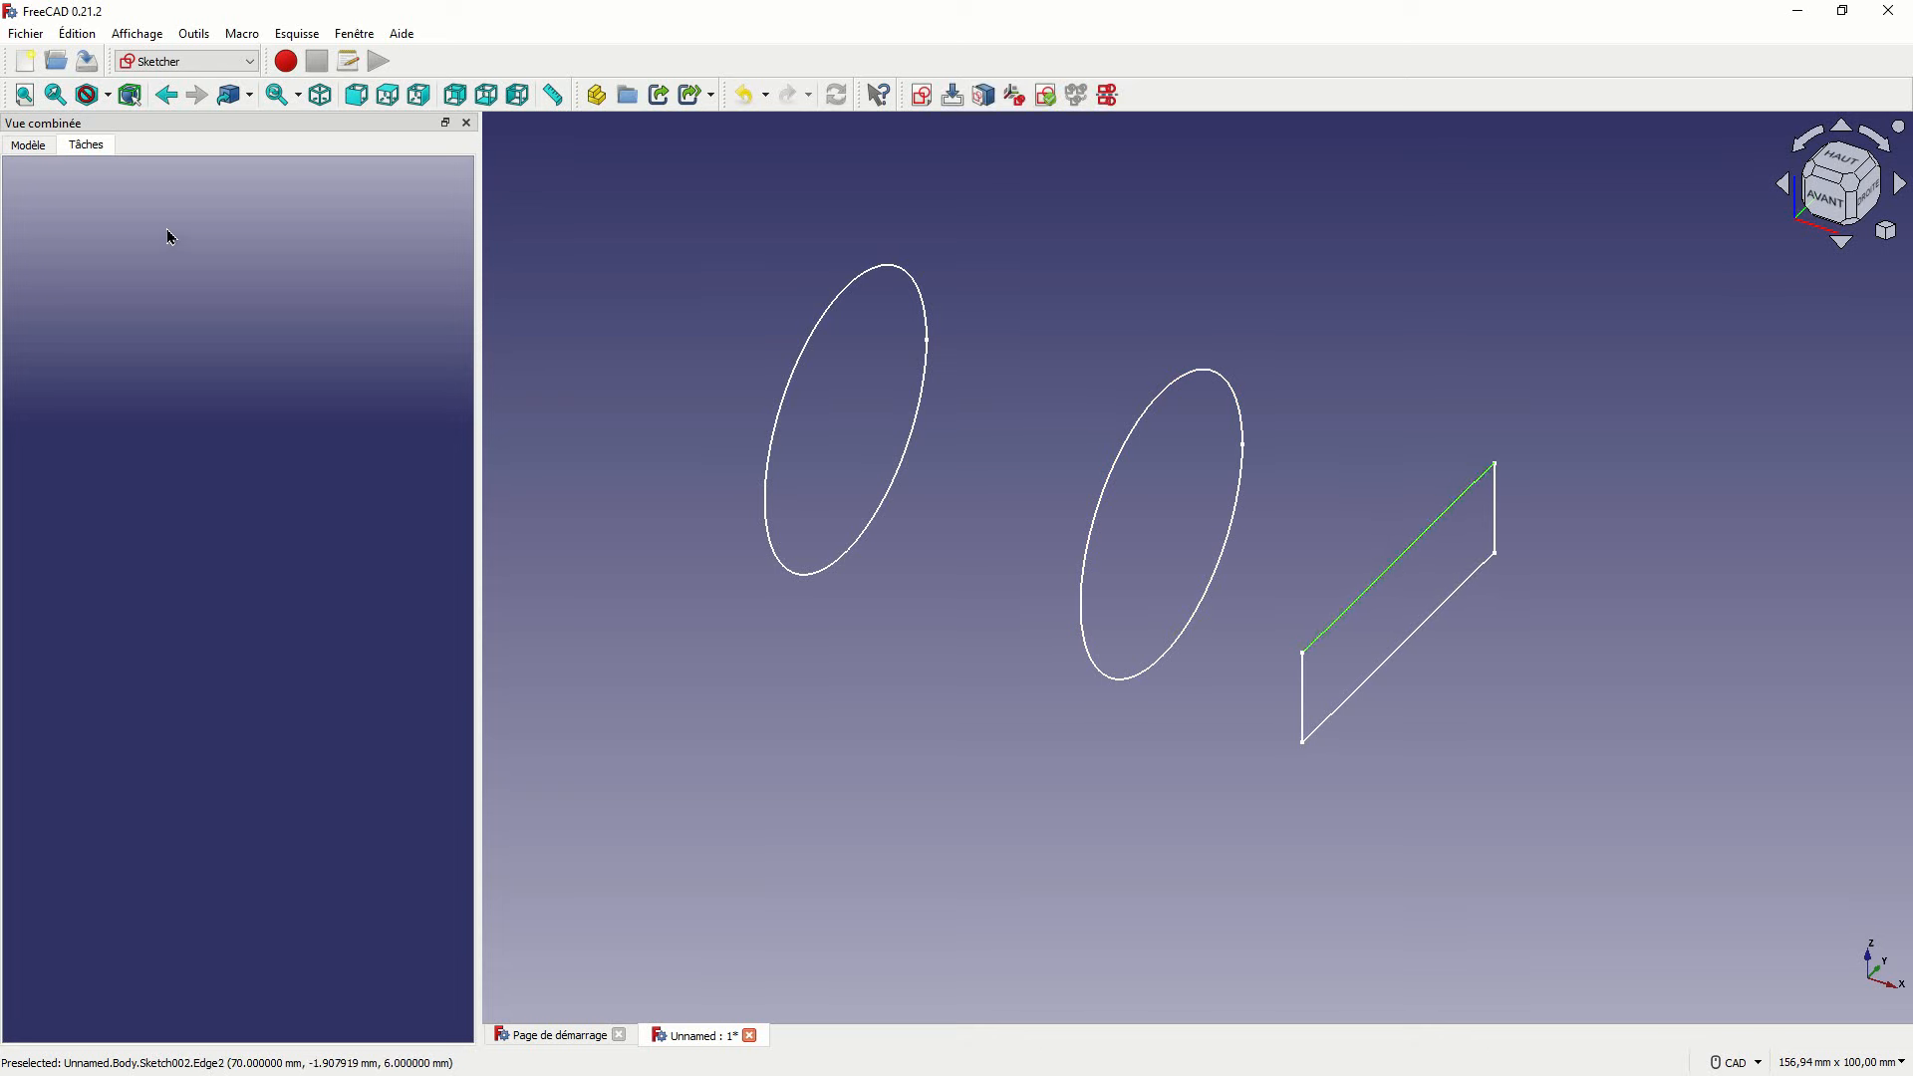
click(164, 61)
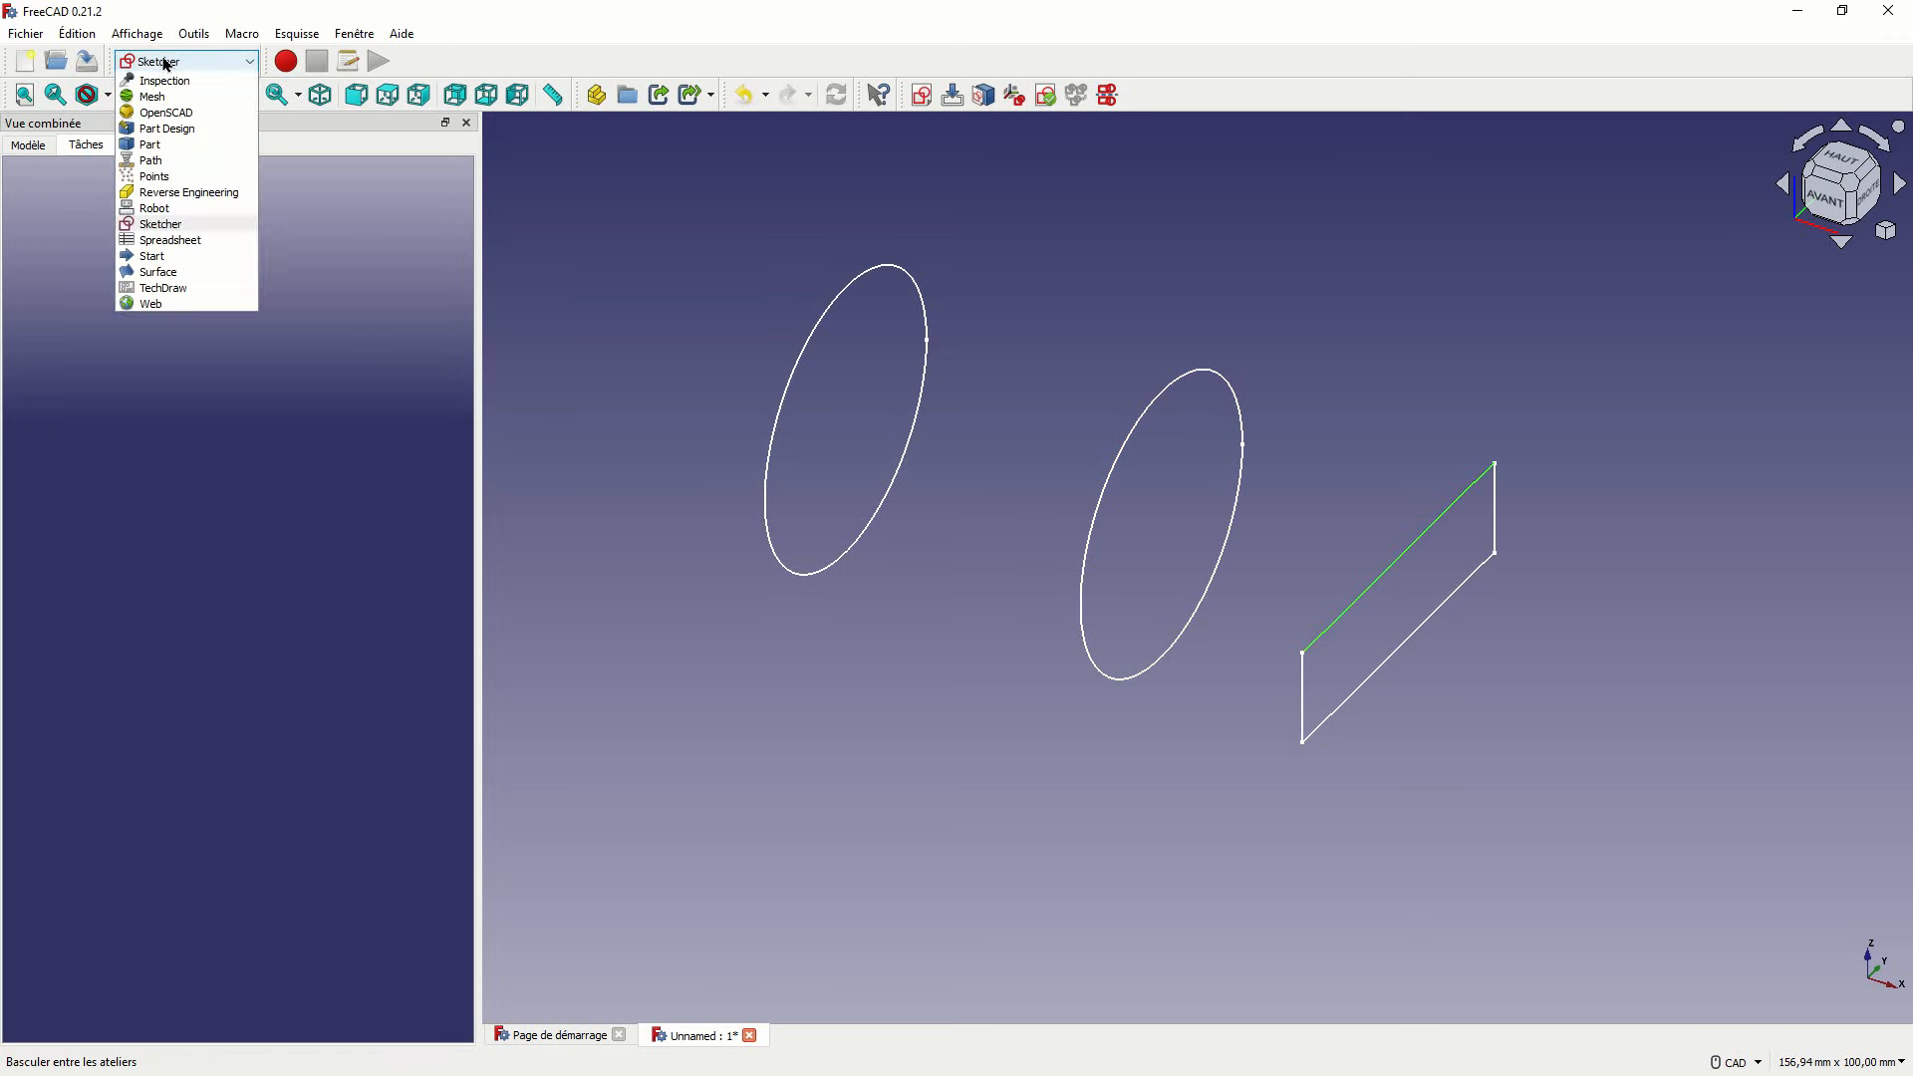
click(179, 176)
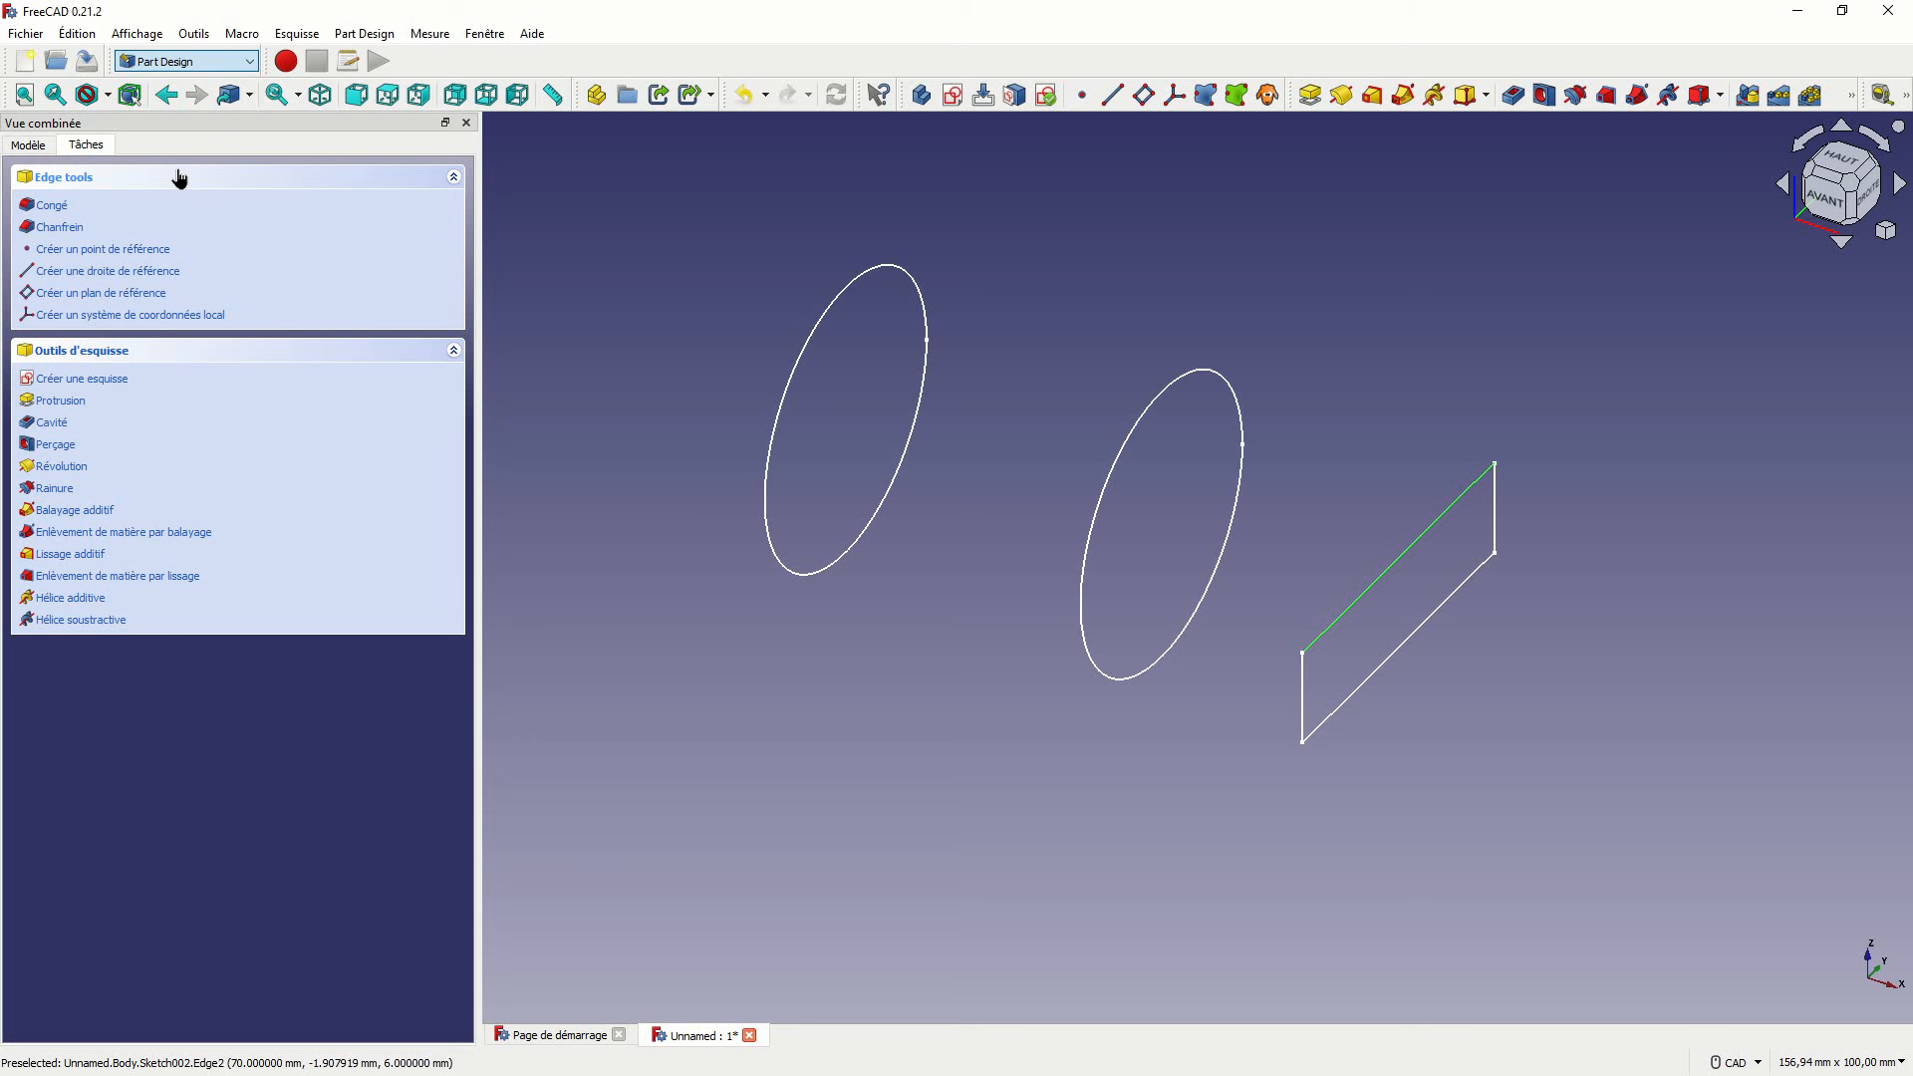
click(73, 402)
text(4)
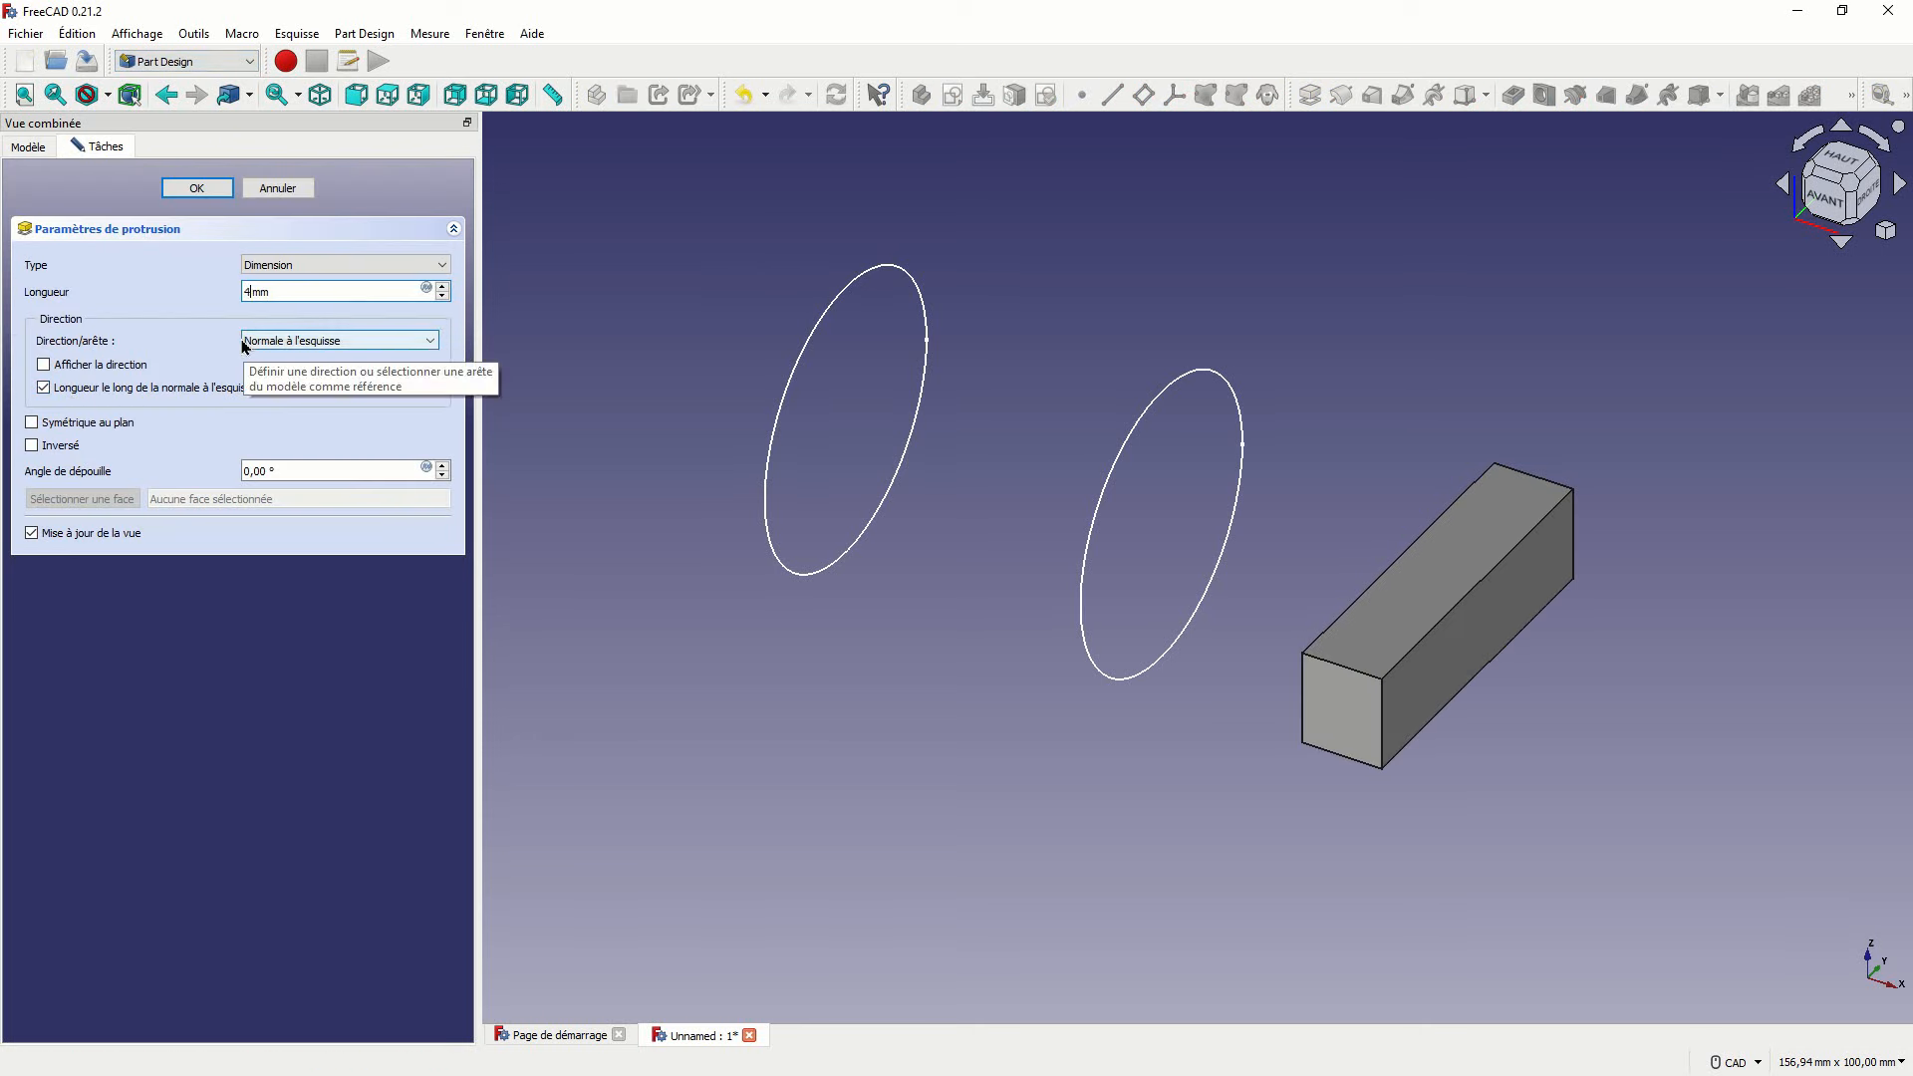
text(0)
key(Return)
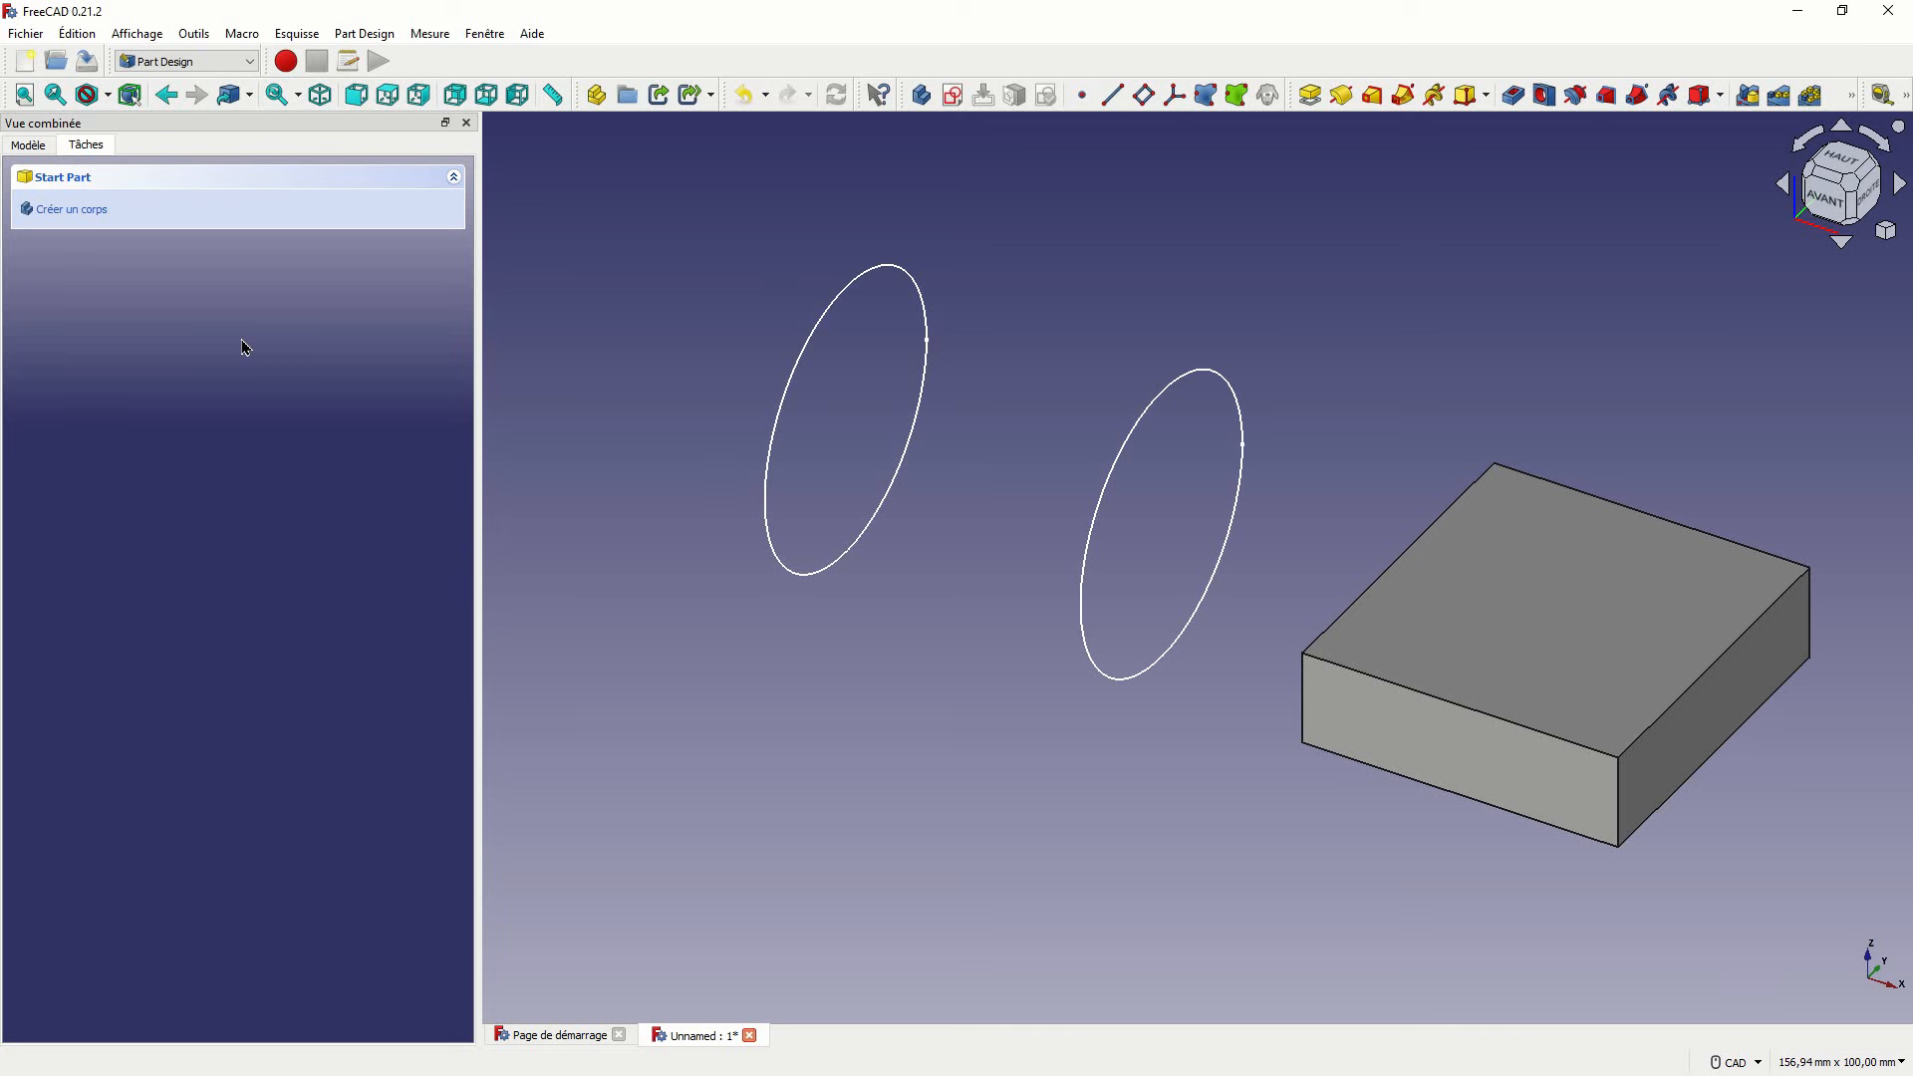
Fillet the block's four long edges along its extrusion direction with a 5.95 mm radius.
middle_drag(912, 797, 774, 720)
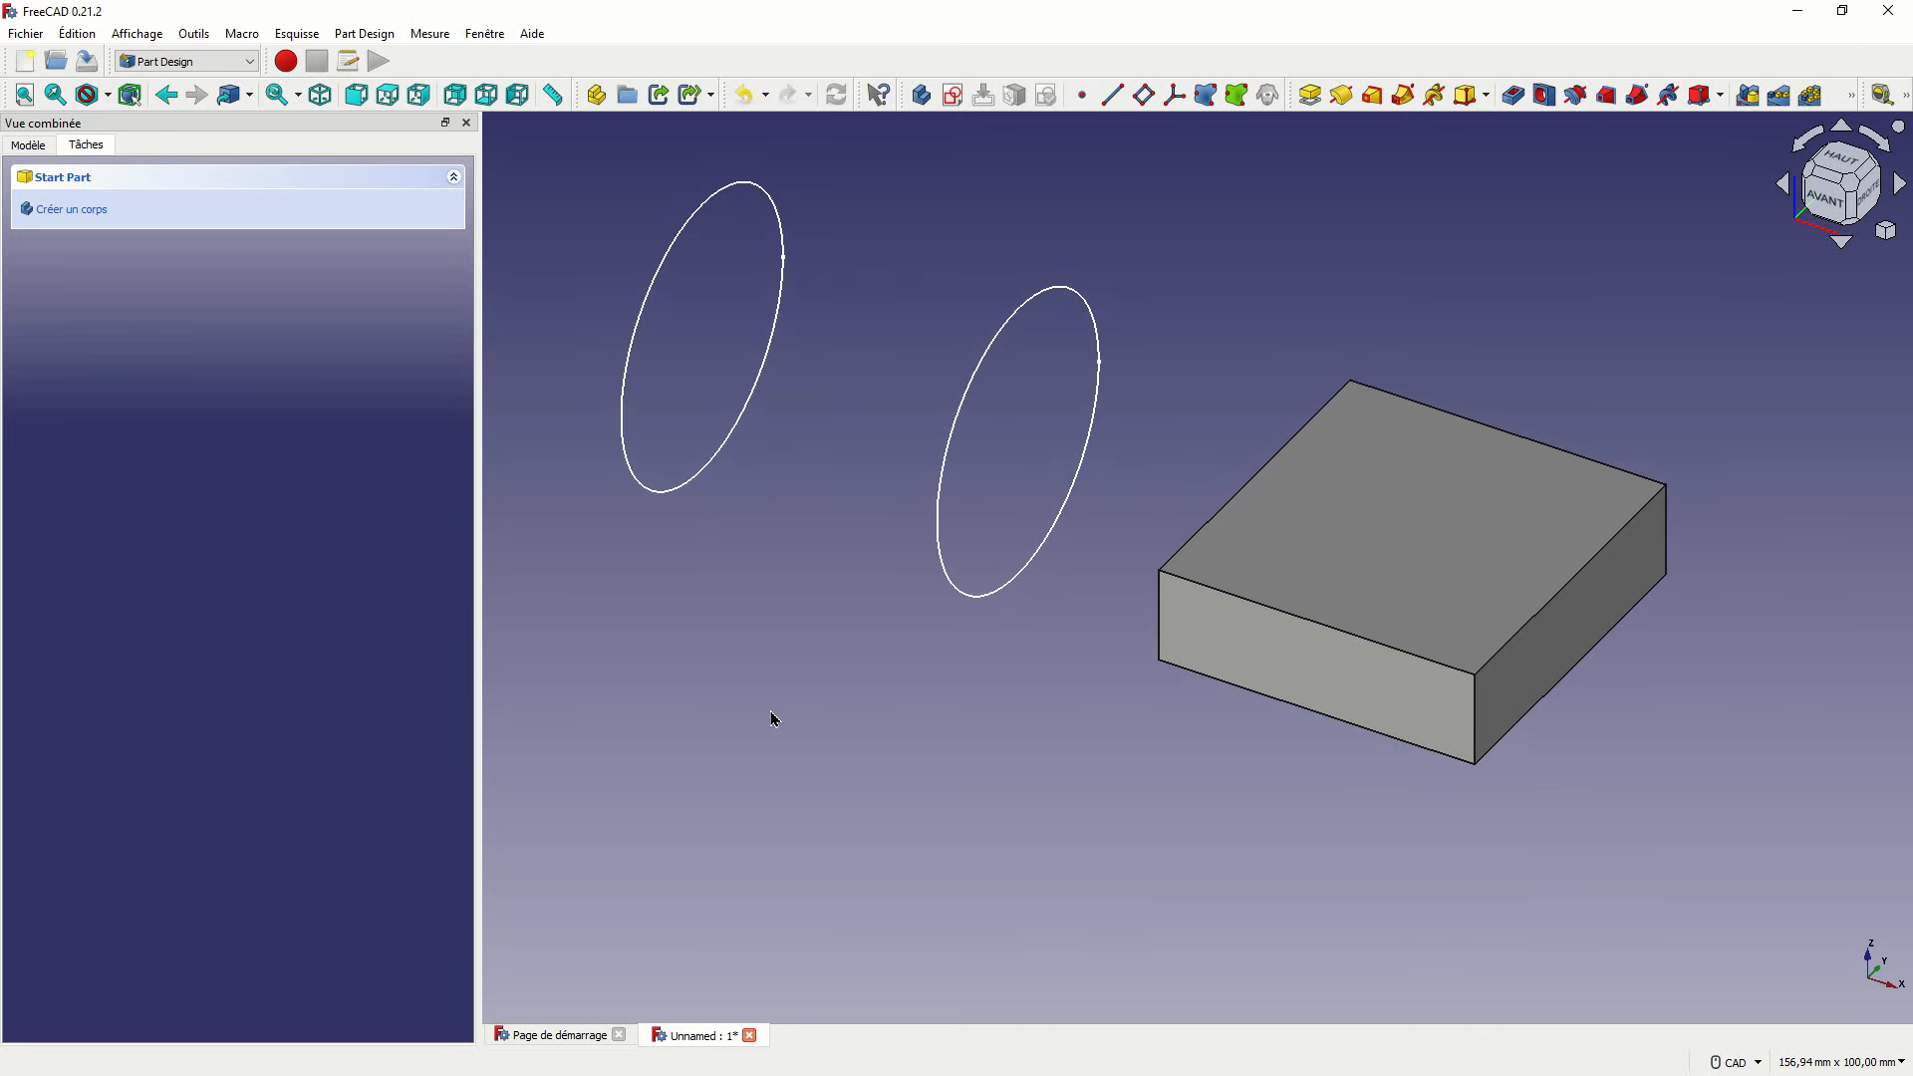
click(1231, 683)
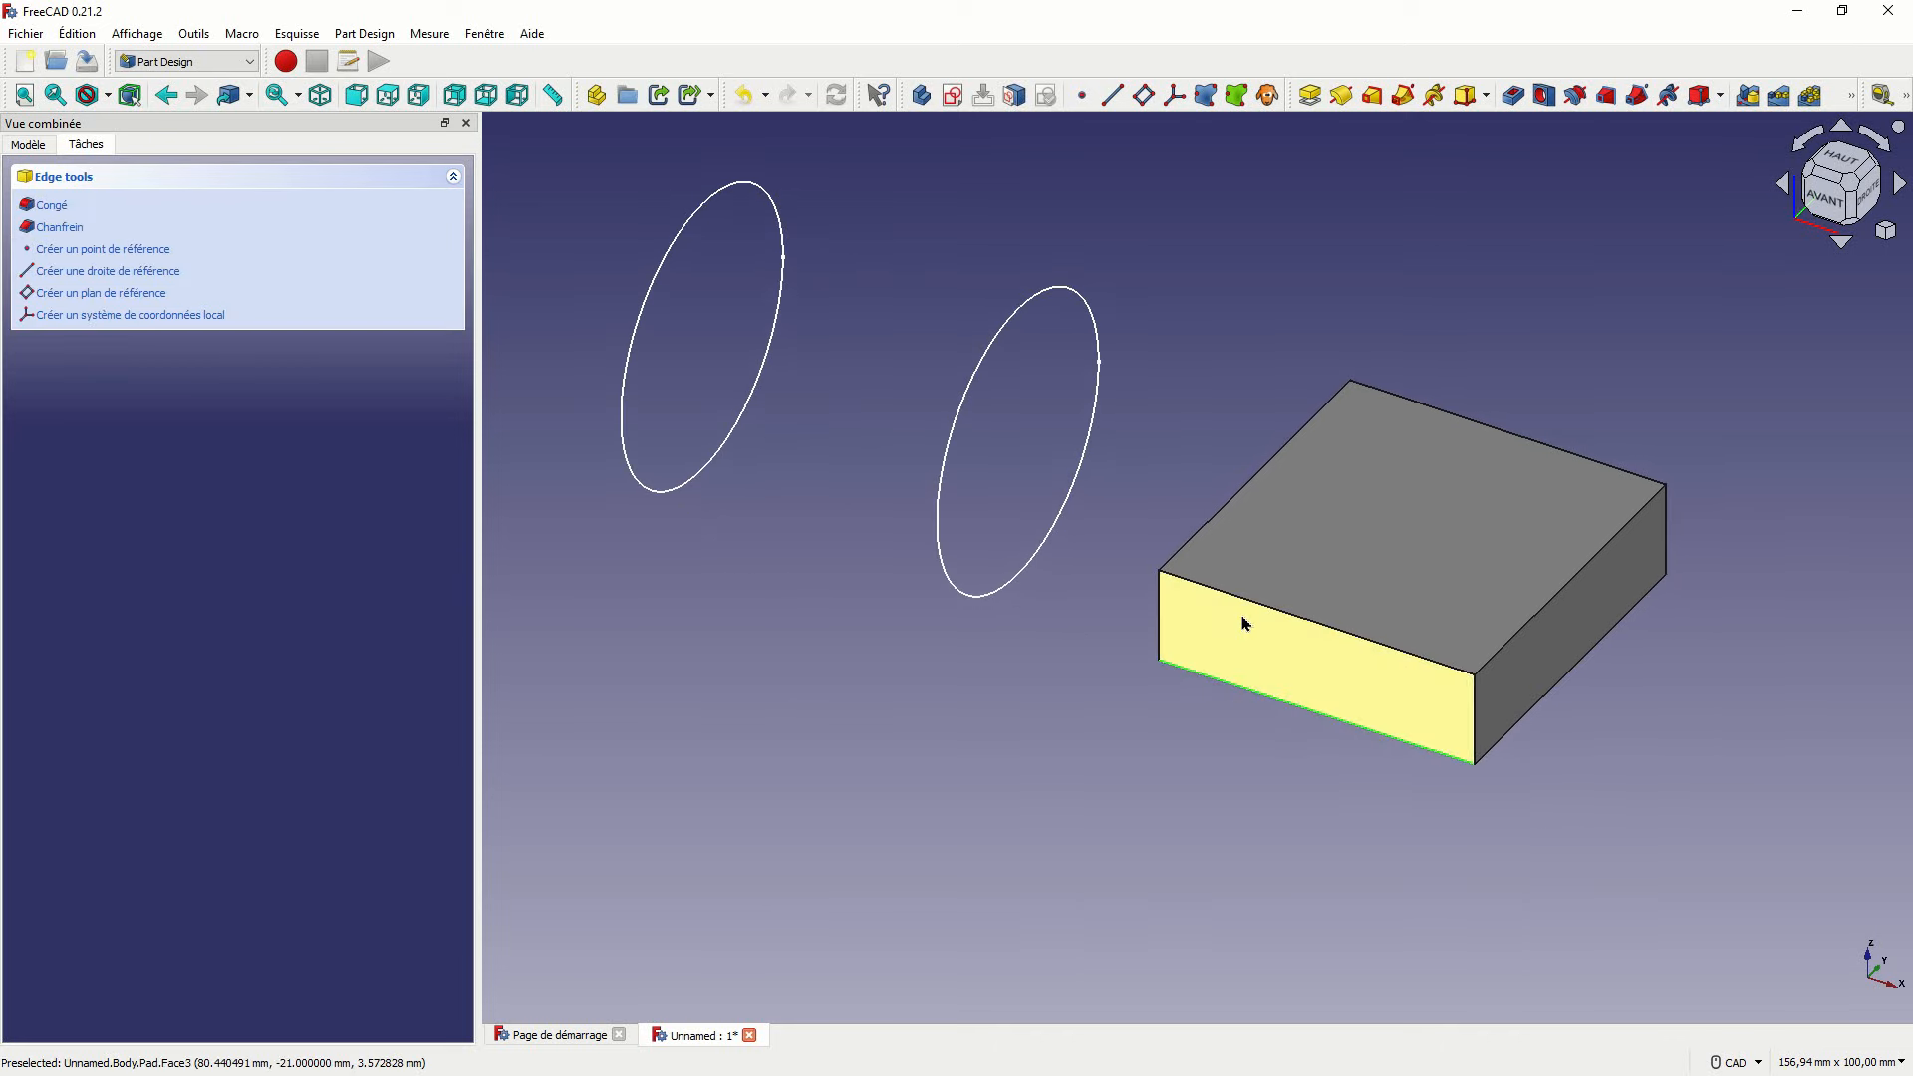
middle_drag(1355, 774, 1482, 474)
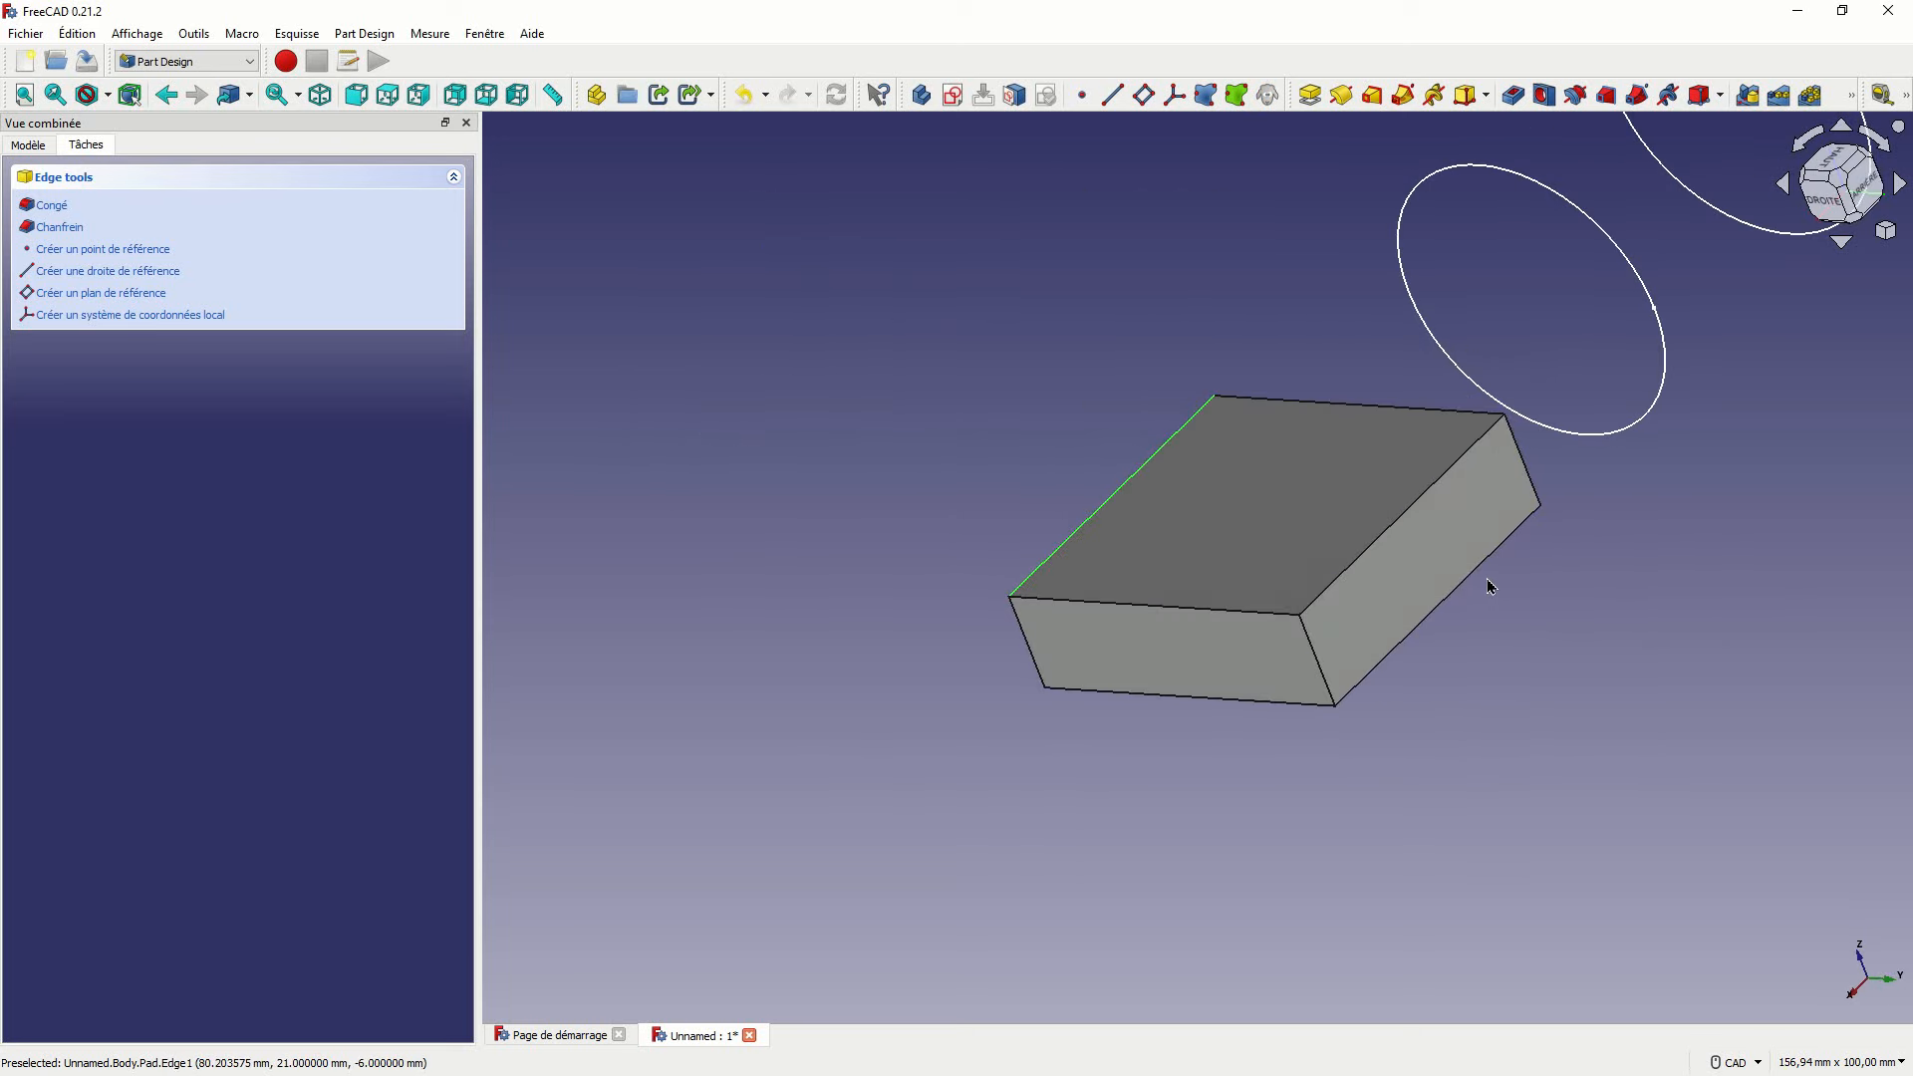
click(1453, 596)
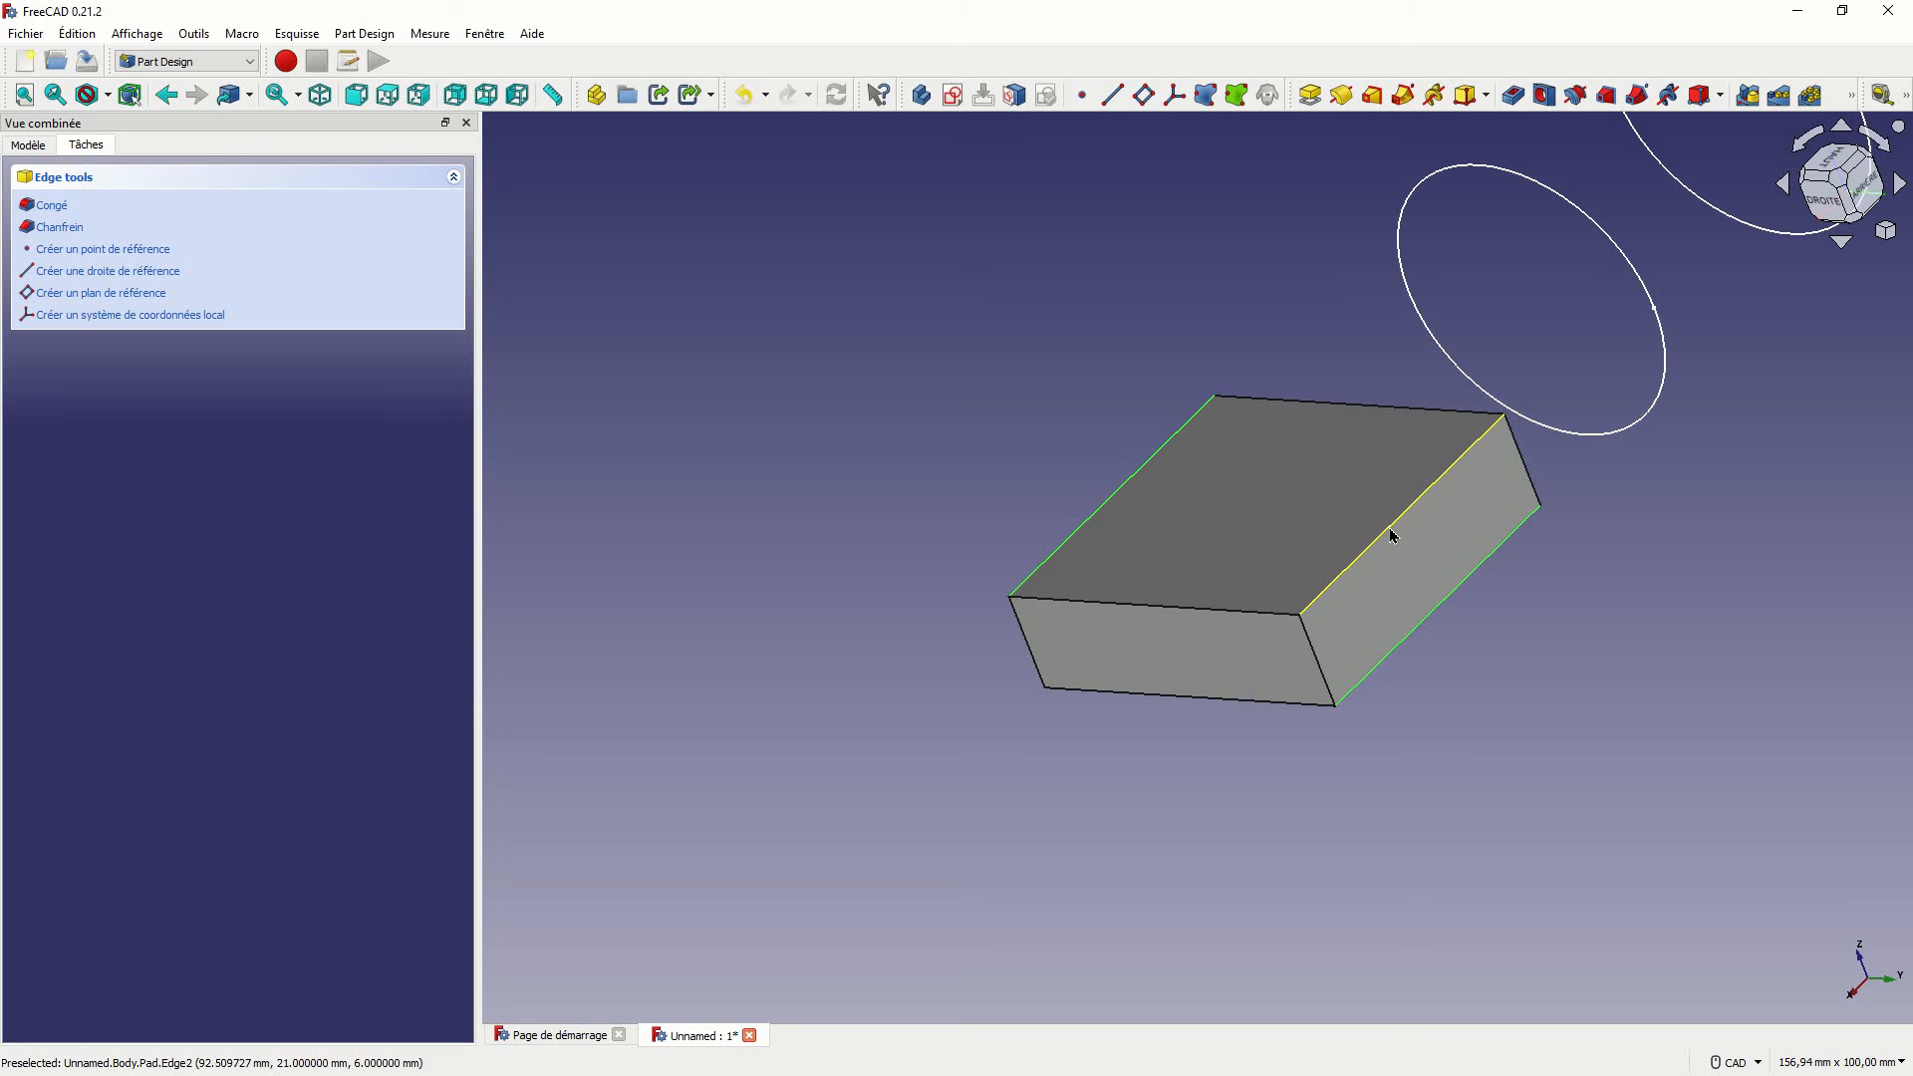
middle_drag(1025, 778, 677, 389)
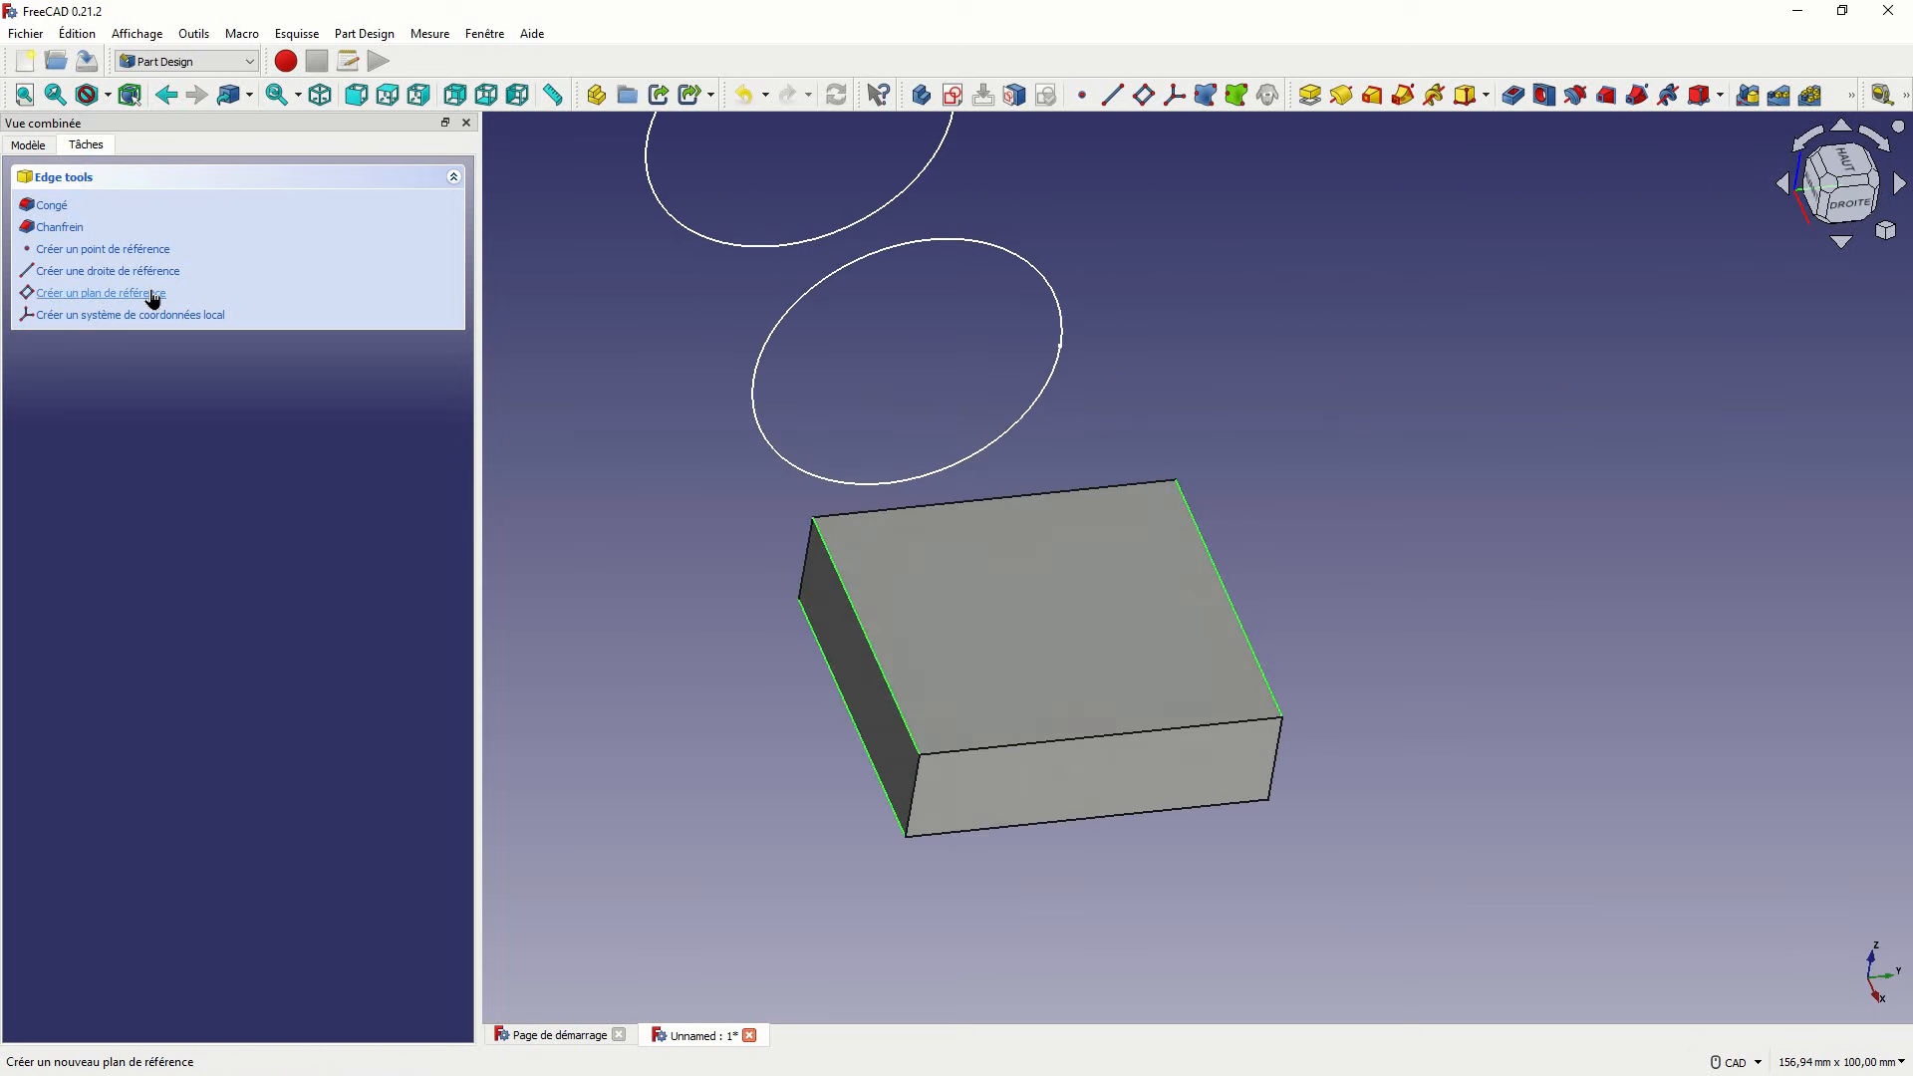
click(53, 206)
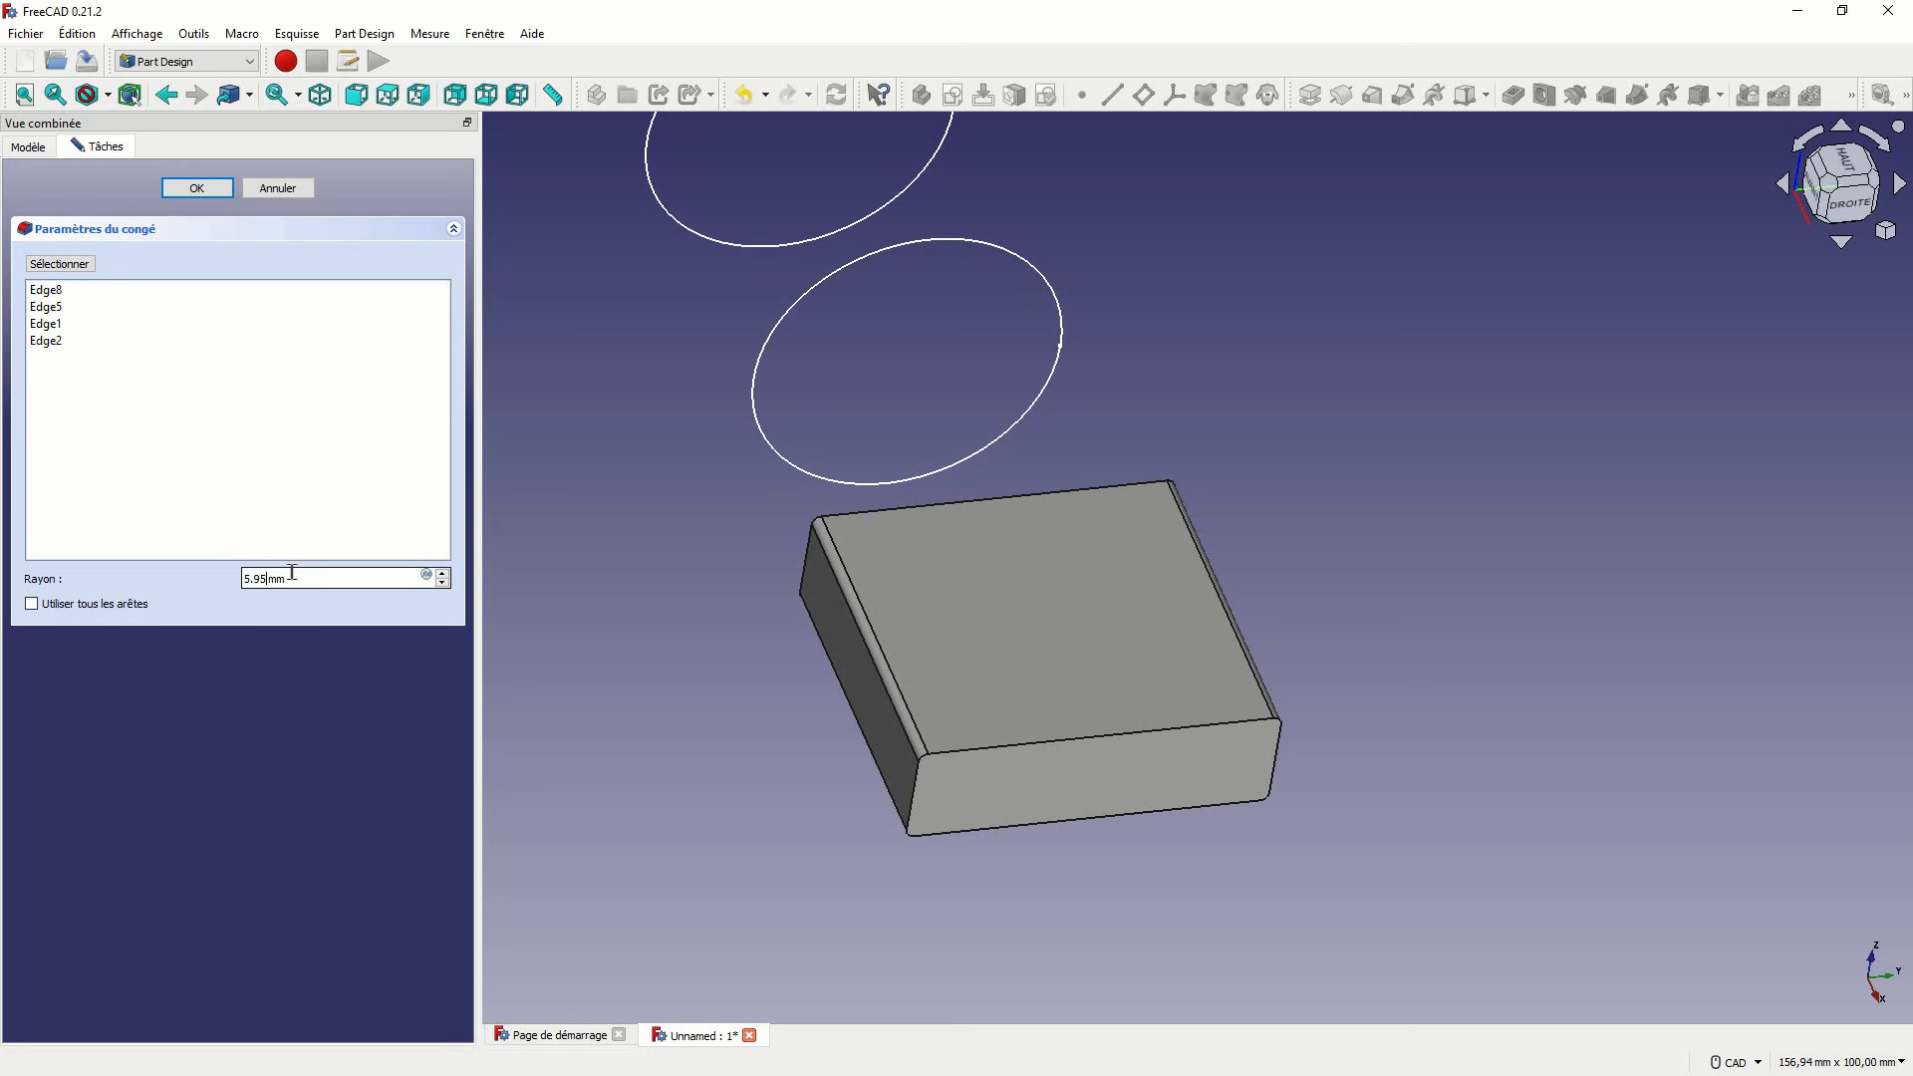
key(Return)
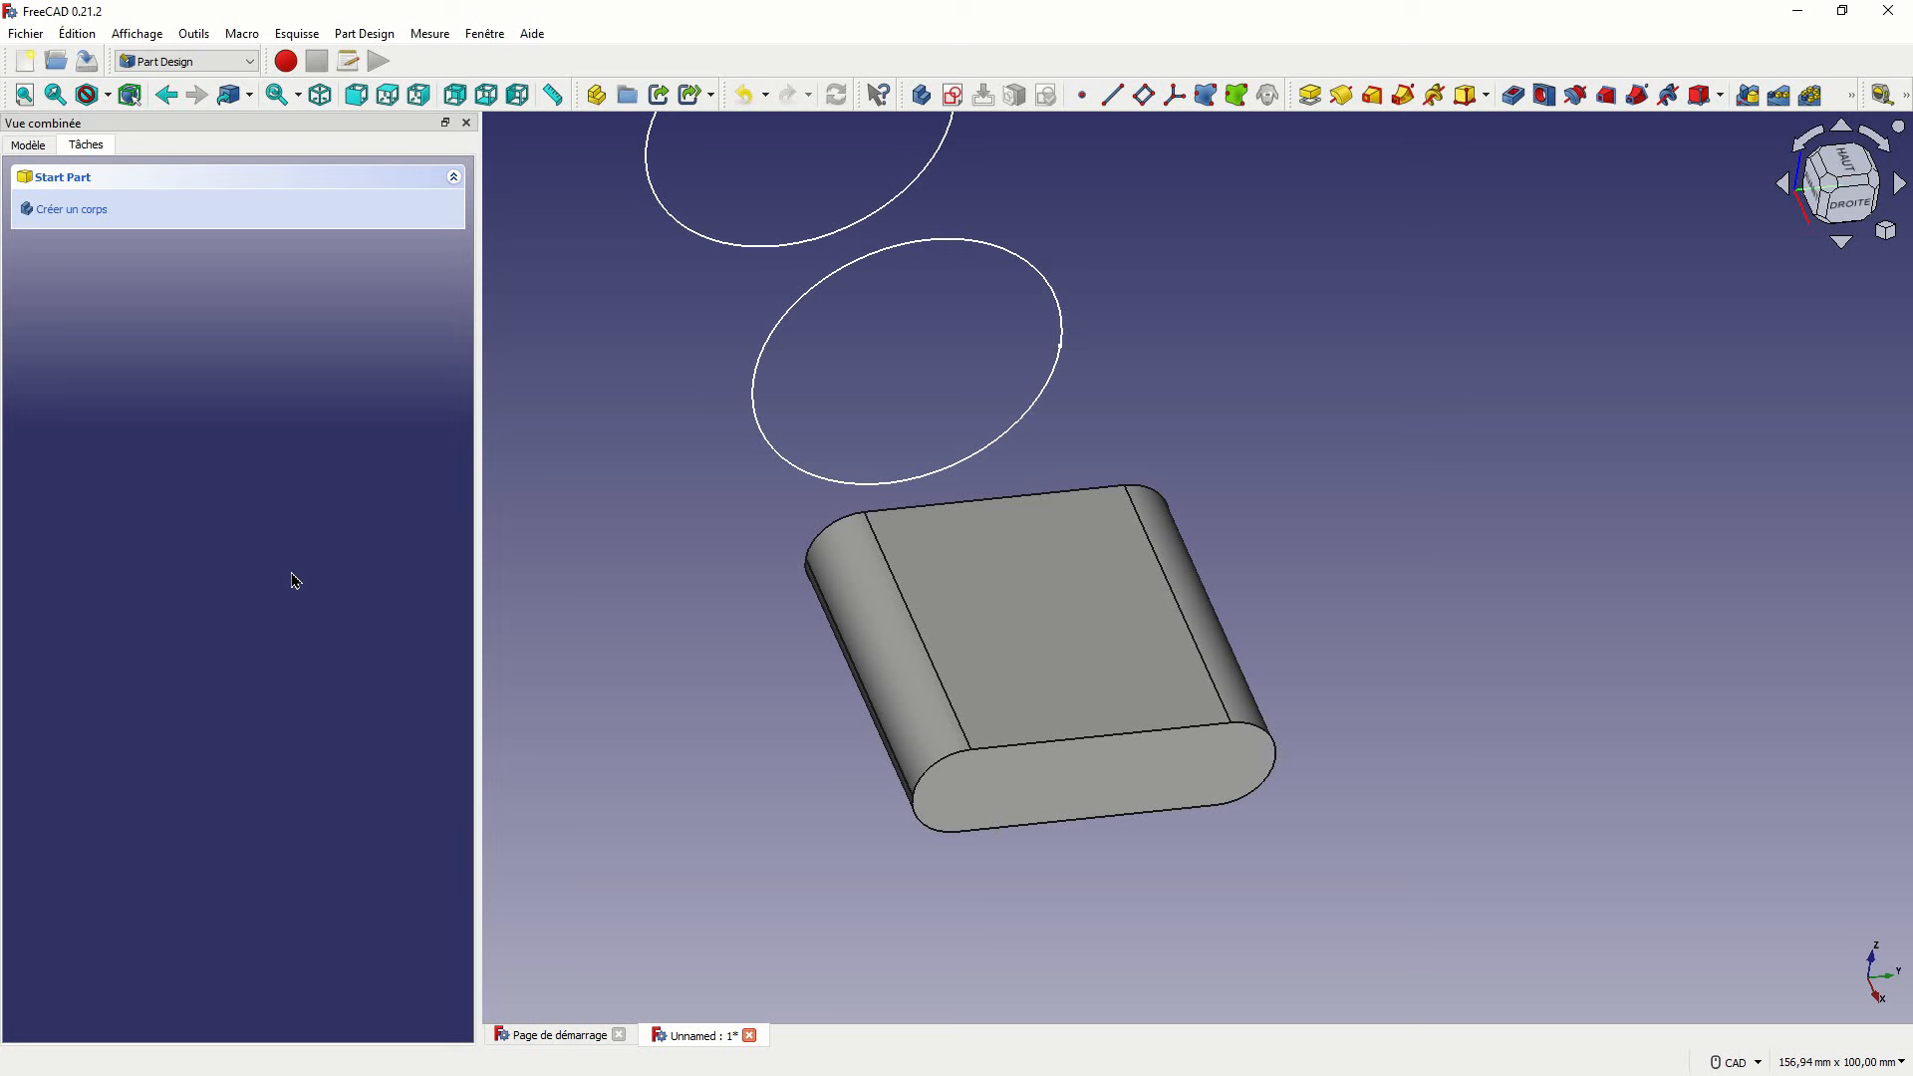
Create an additive loft from the circle nearer the block to the rounded block's facing end face.
scroll(1046, 824, up, 3)
scroll(1048, 827, down, 2)
scroll(1047, 827, down, 4)
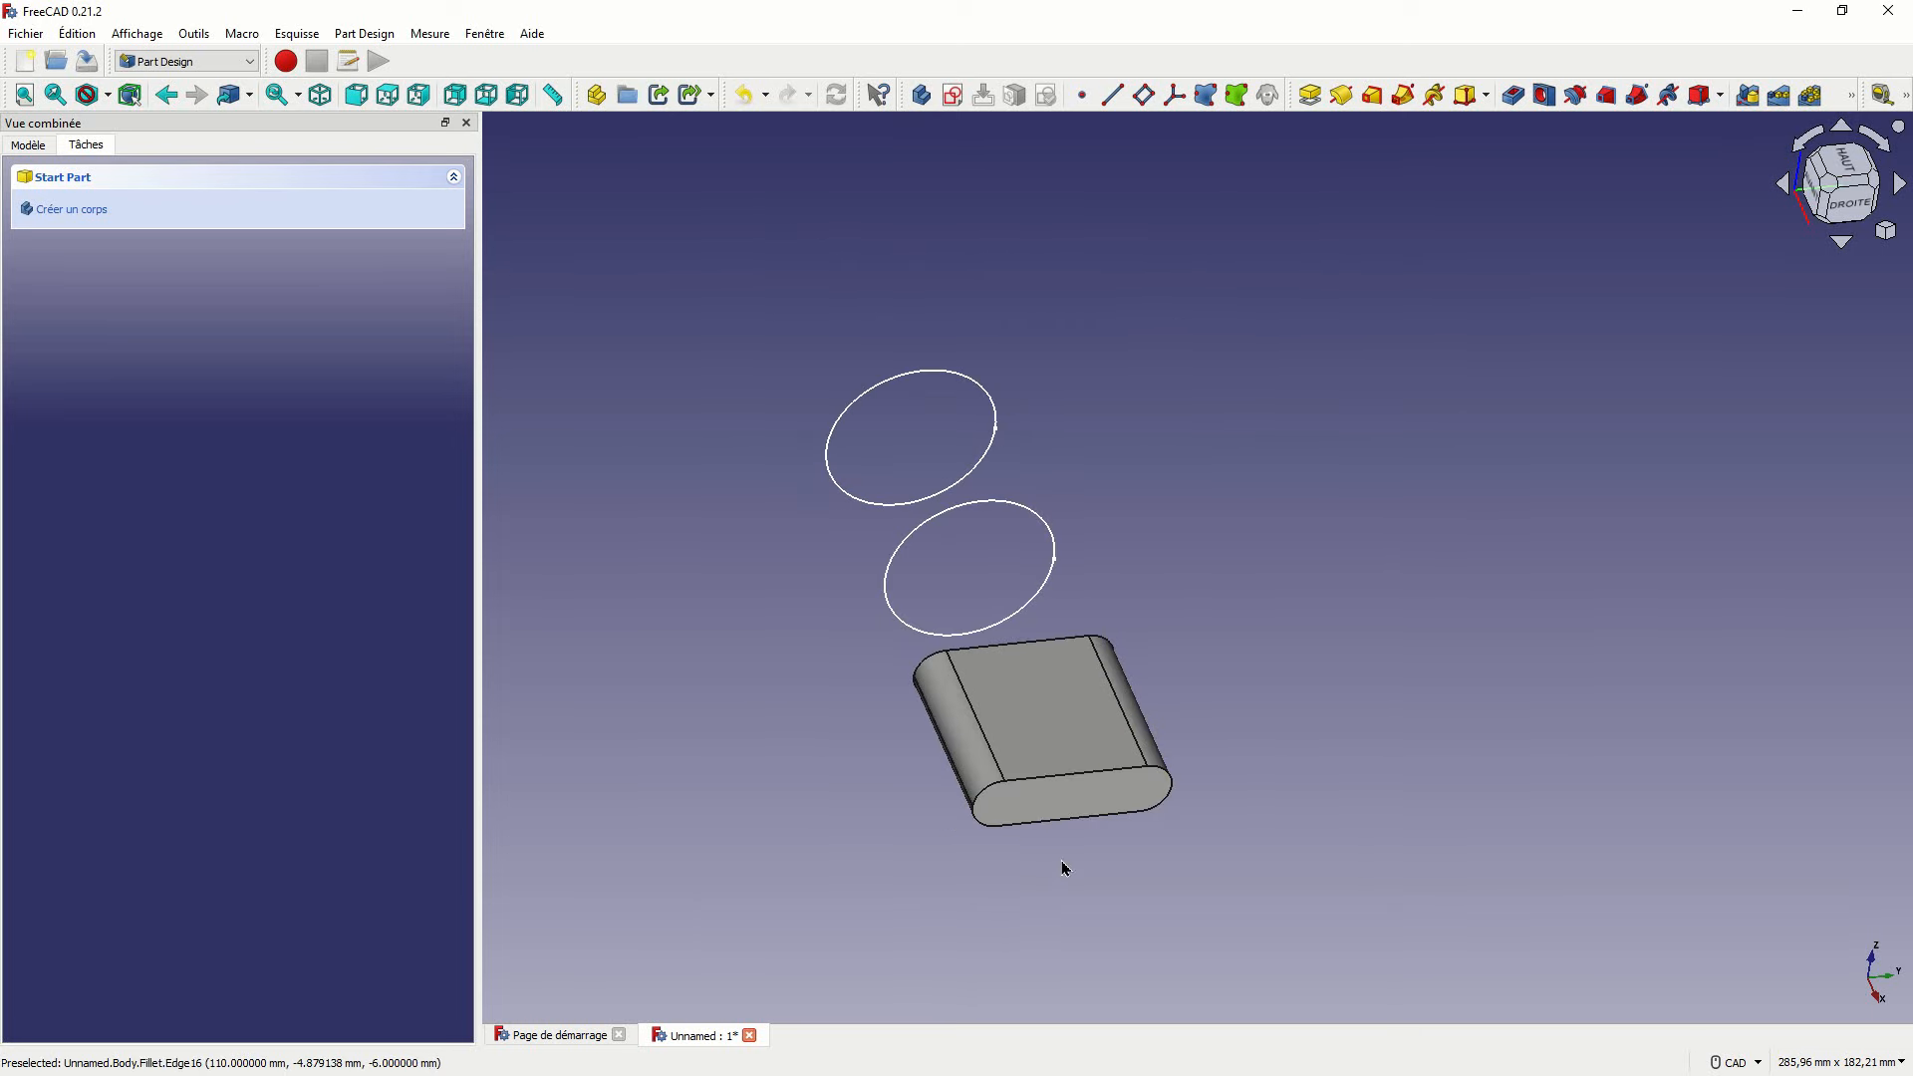
middle_drag(1072, 897, 1495, 667)
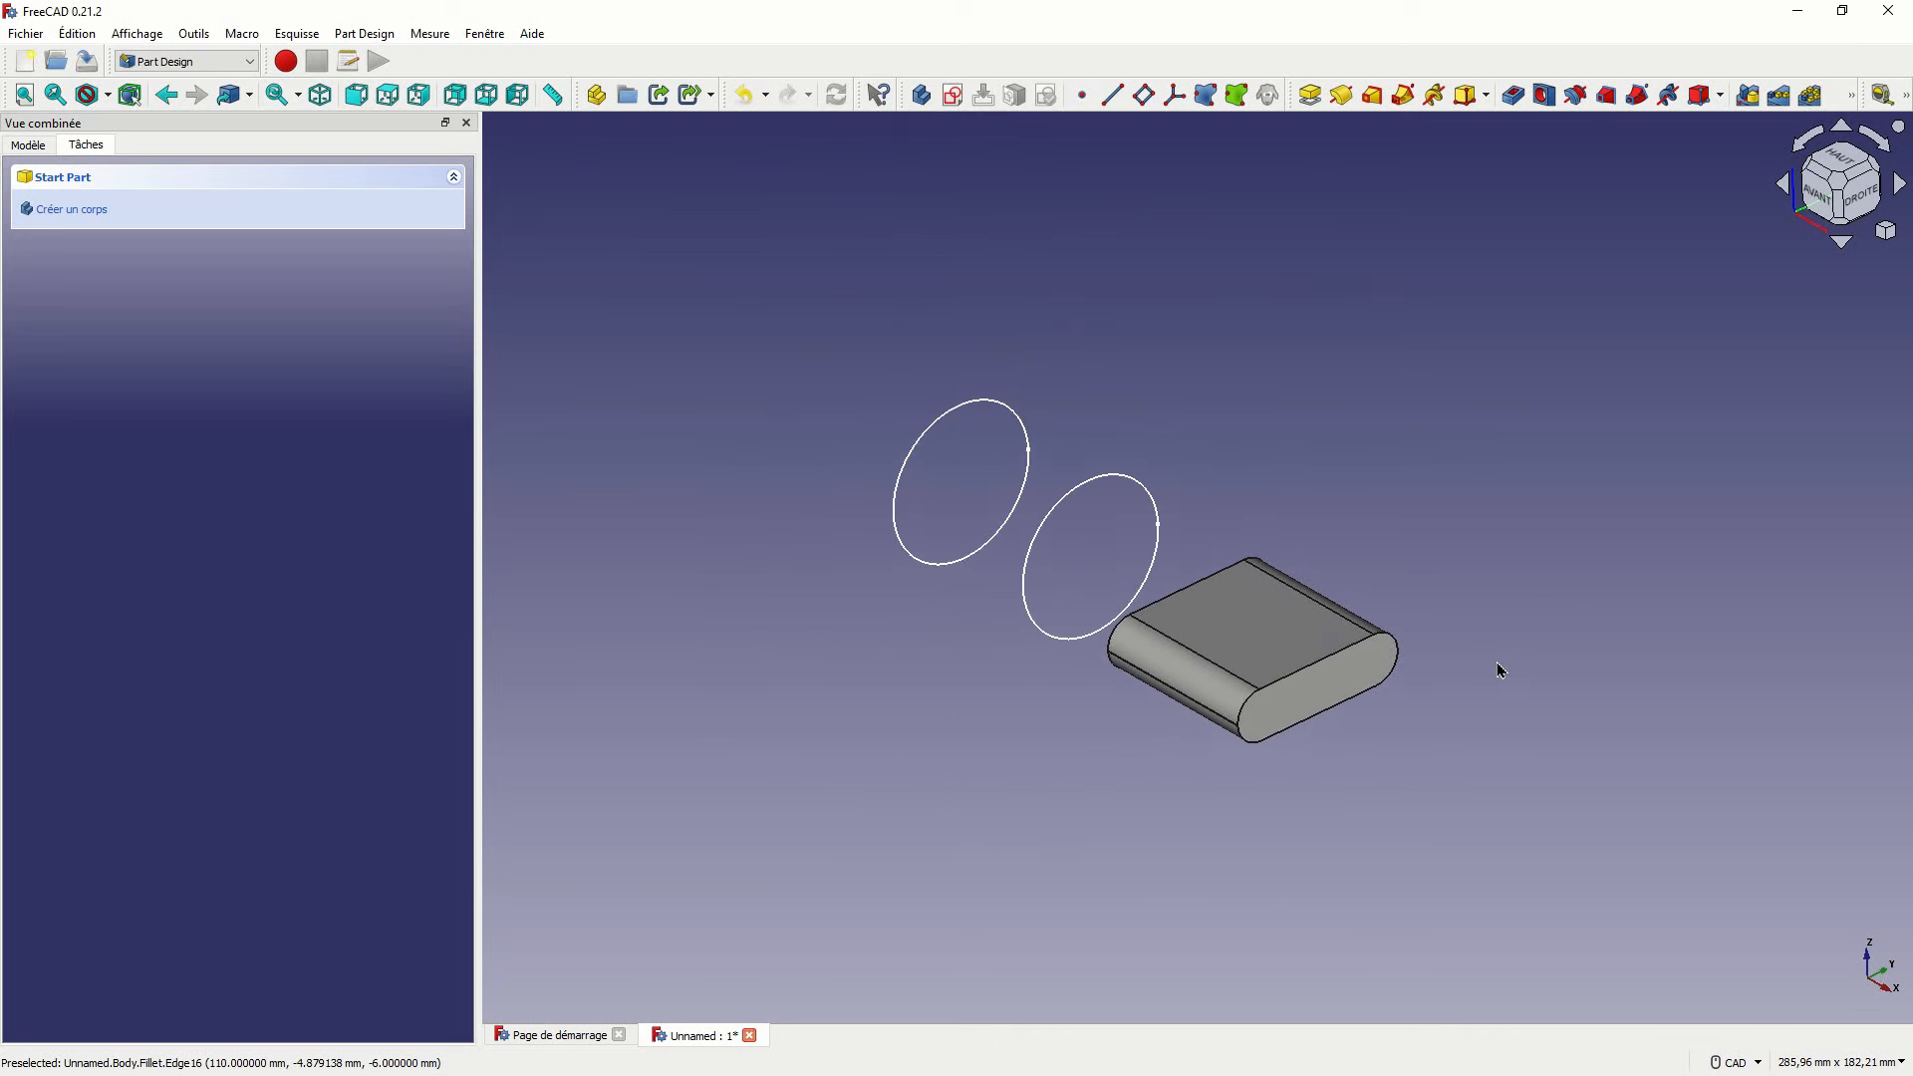
scroll(1464, 683, down, 2)
scroll(1470, 683, up, 2)
scroll(1469, 683, up, 3)
middle_drag(1422, 726, 1665, 773)
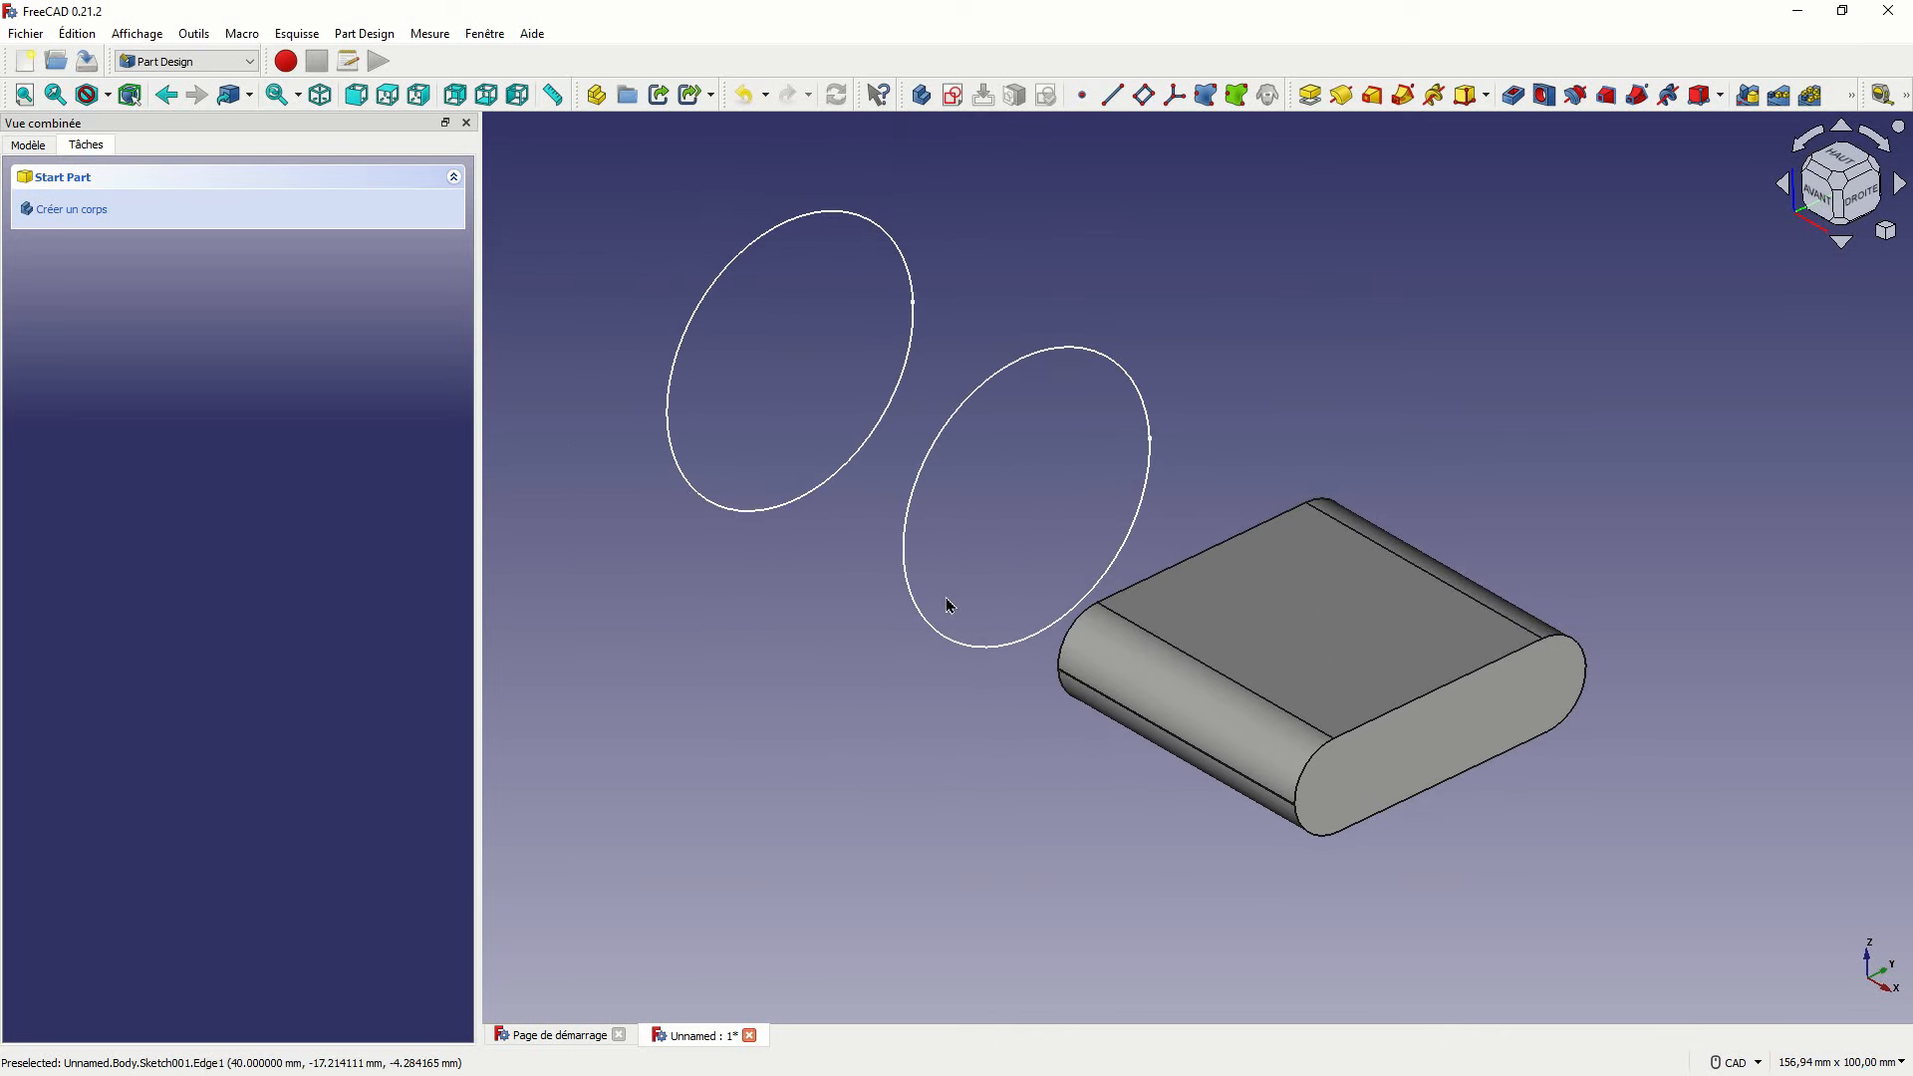
click(923, 622)
scroll(932, 689, down, 1)
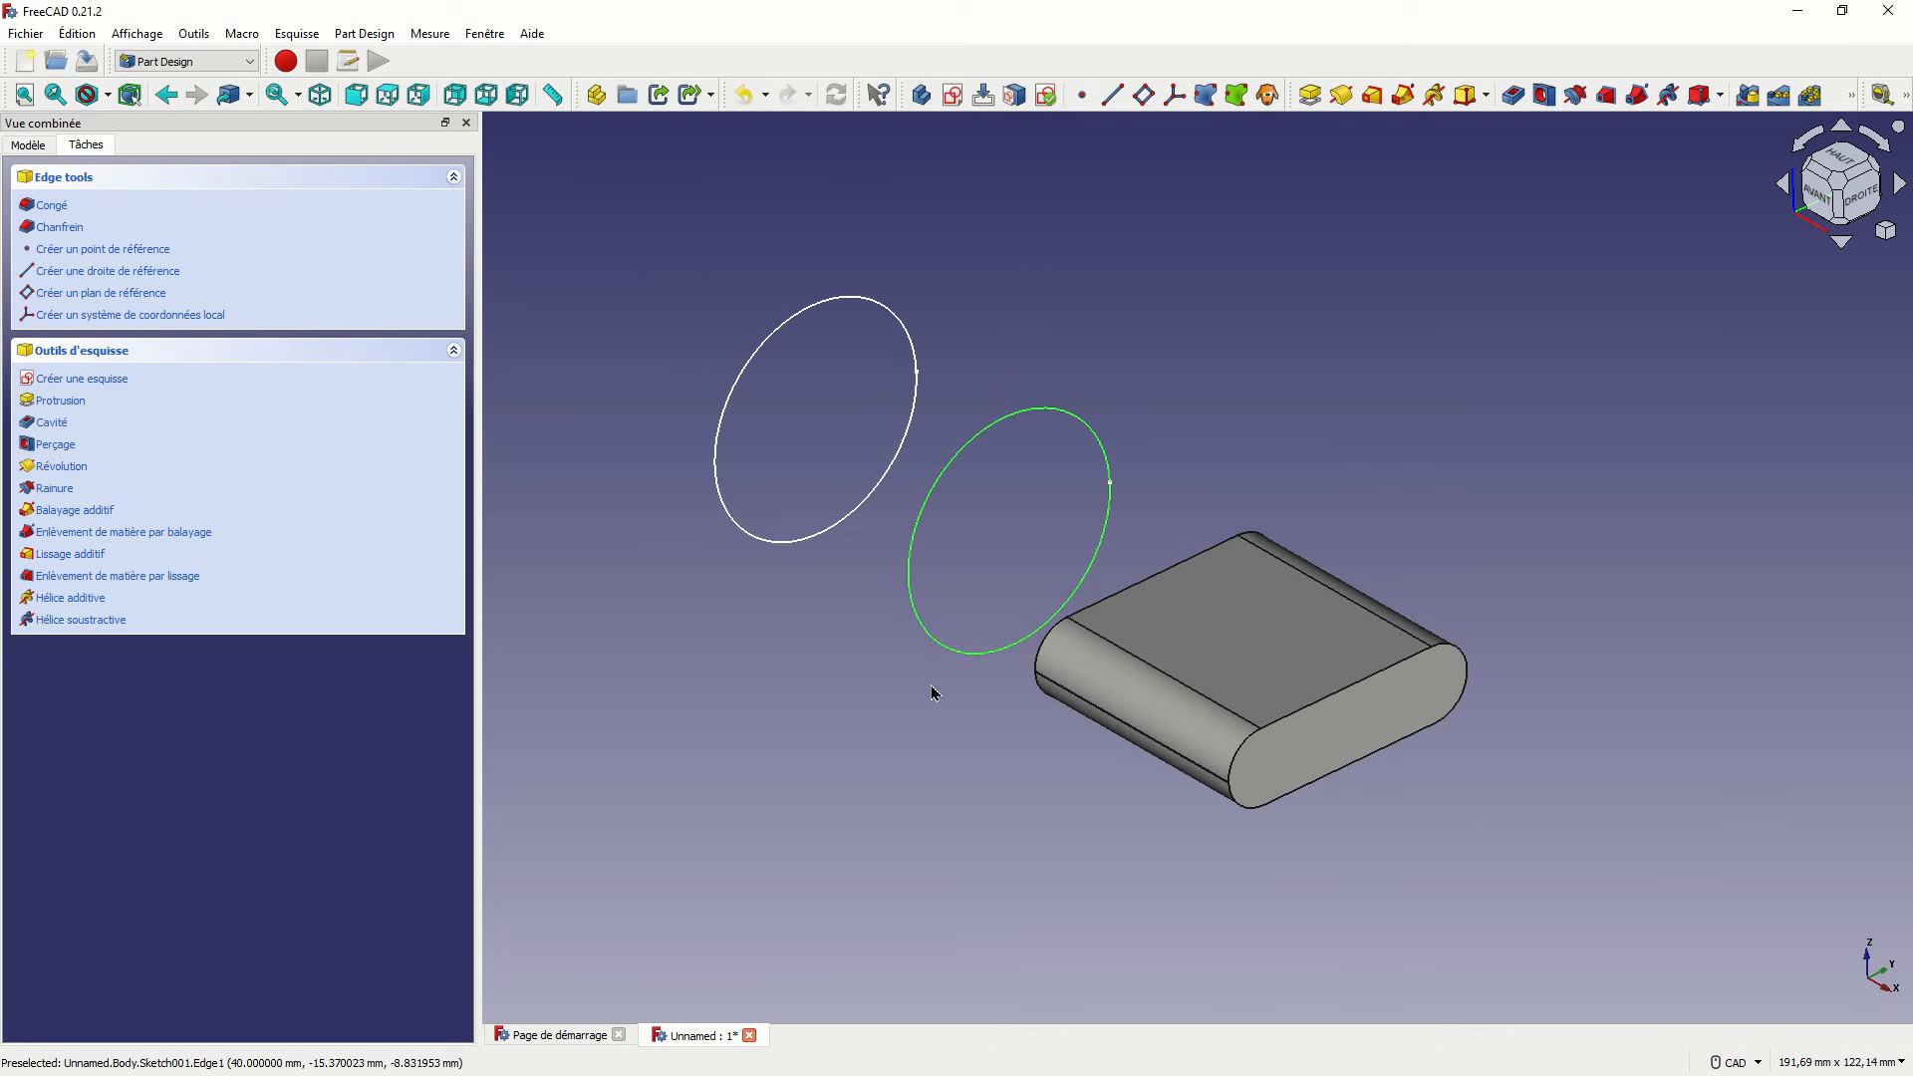
mouse_move(933, 734)
middle_down()
mouse_move(990, 752)
mouse_move(1179, 727)
mouse_move(1029, 773)
mouse_move(1342, 667)
middle_up()
ctrl+click(1129, 573)
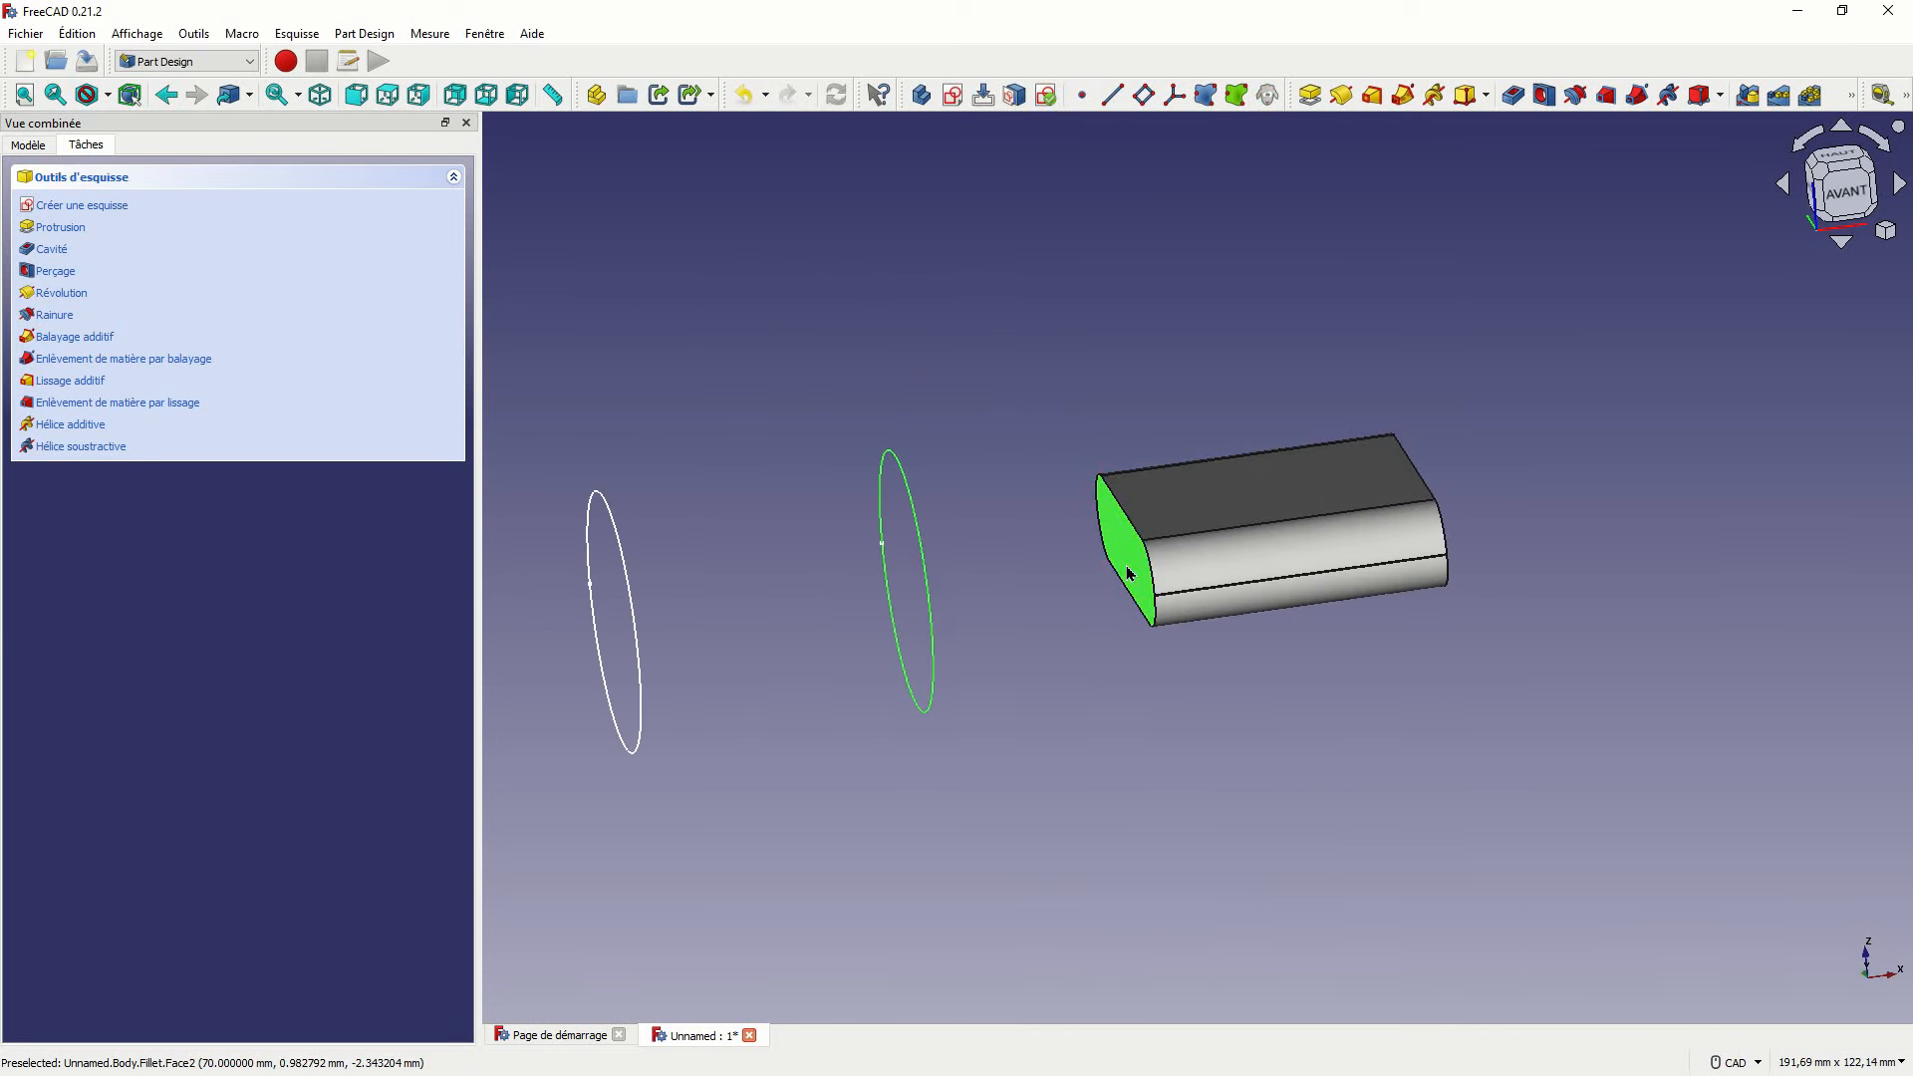
click(94, 382)
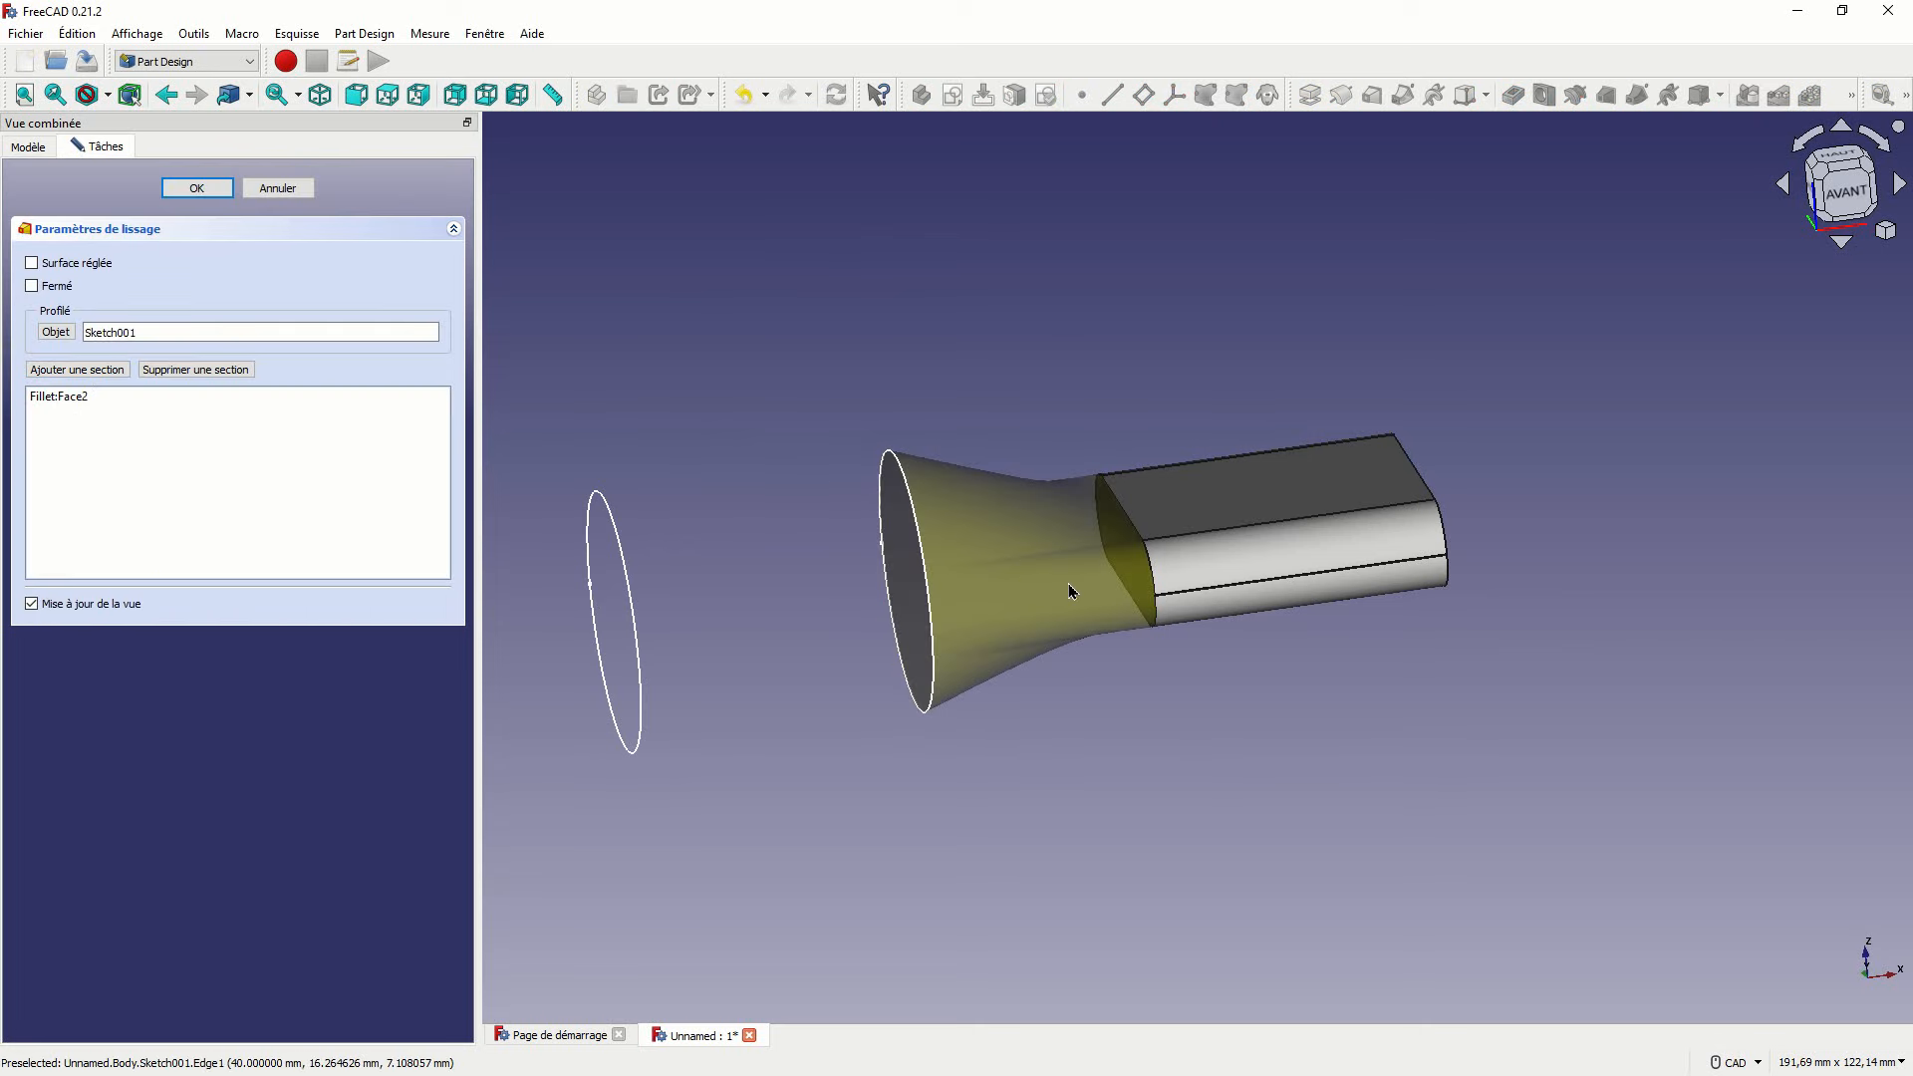
click(210, 188)
Create an additive loft between the transition's round end face and the remaining circle sketch.
mouse_move(583, 426)
middle_down()
mouse_move(787, 517)
mouse_move(881, 507)
middle_up()
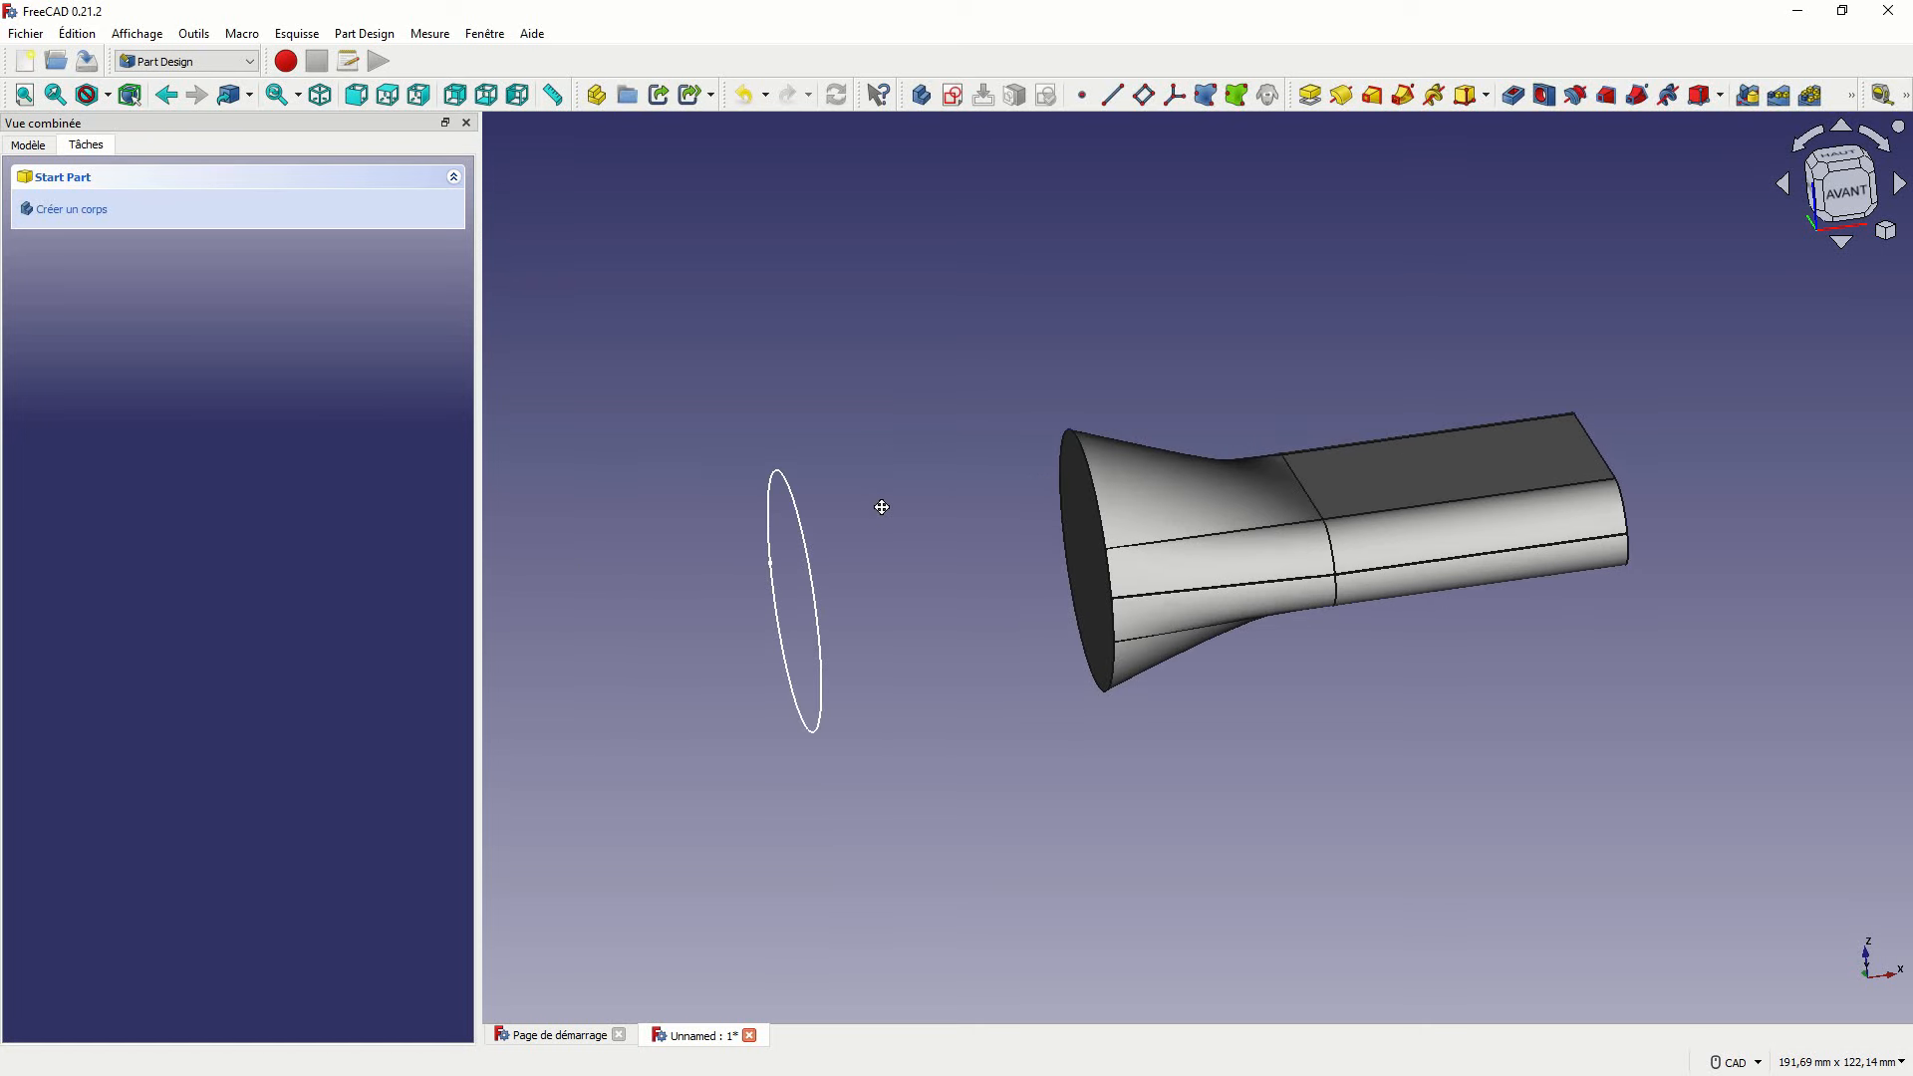
click(1074, 523)
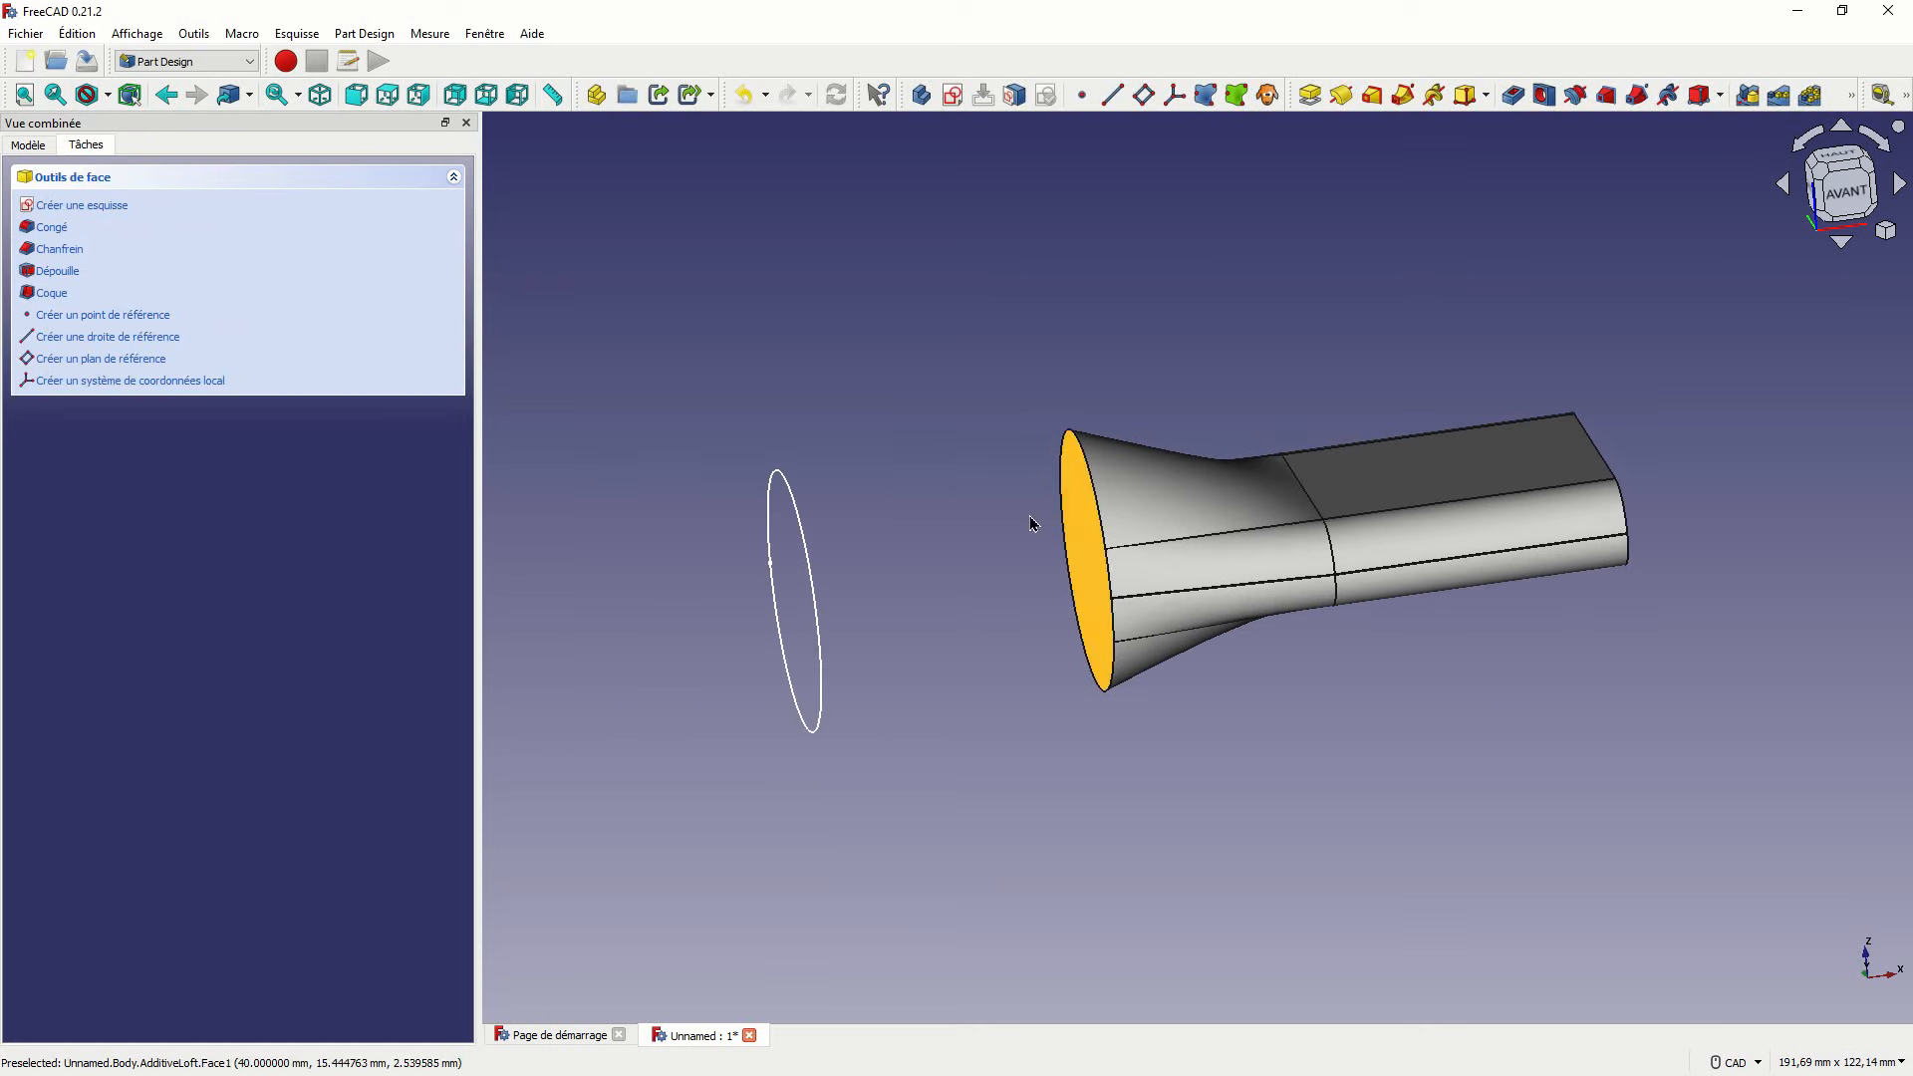
ctrl+click(799, 532)
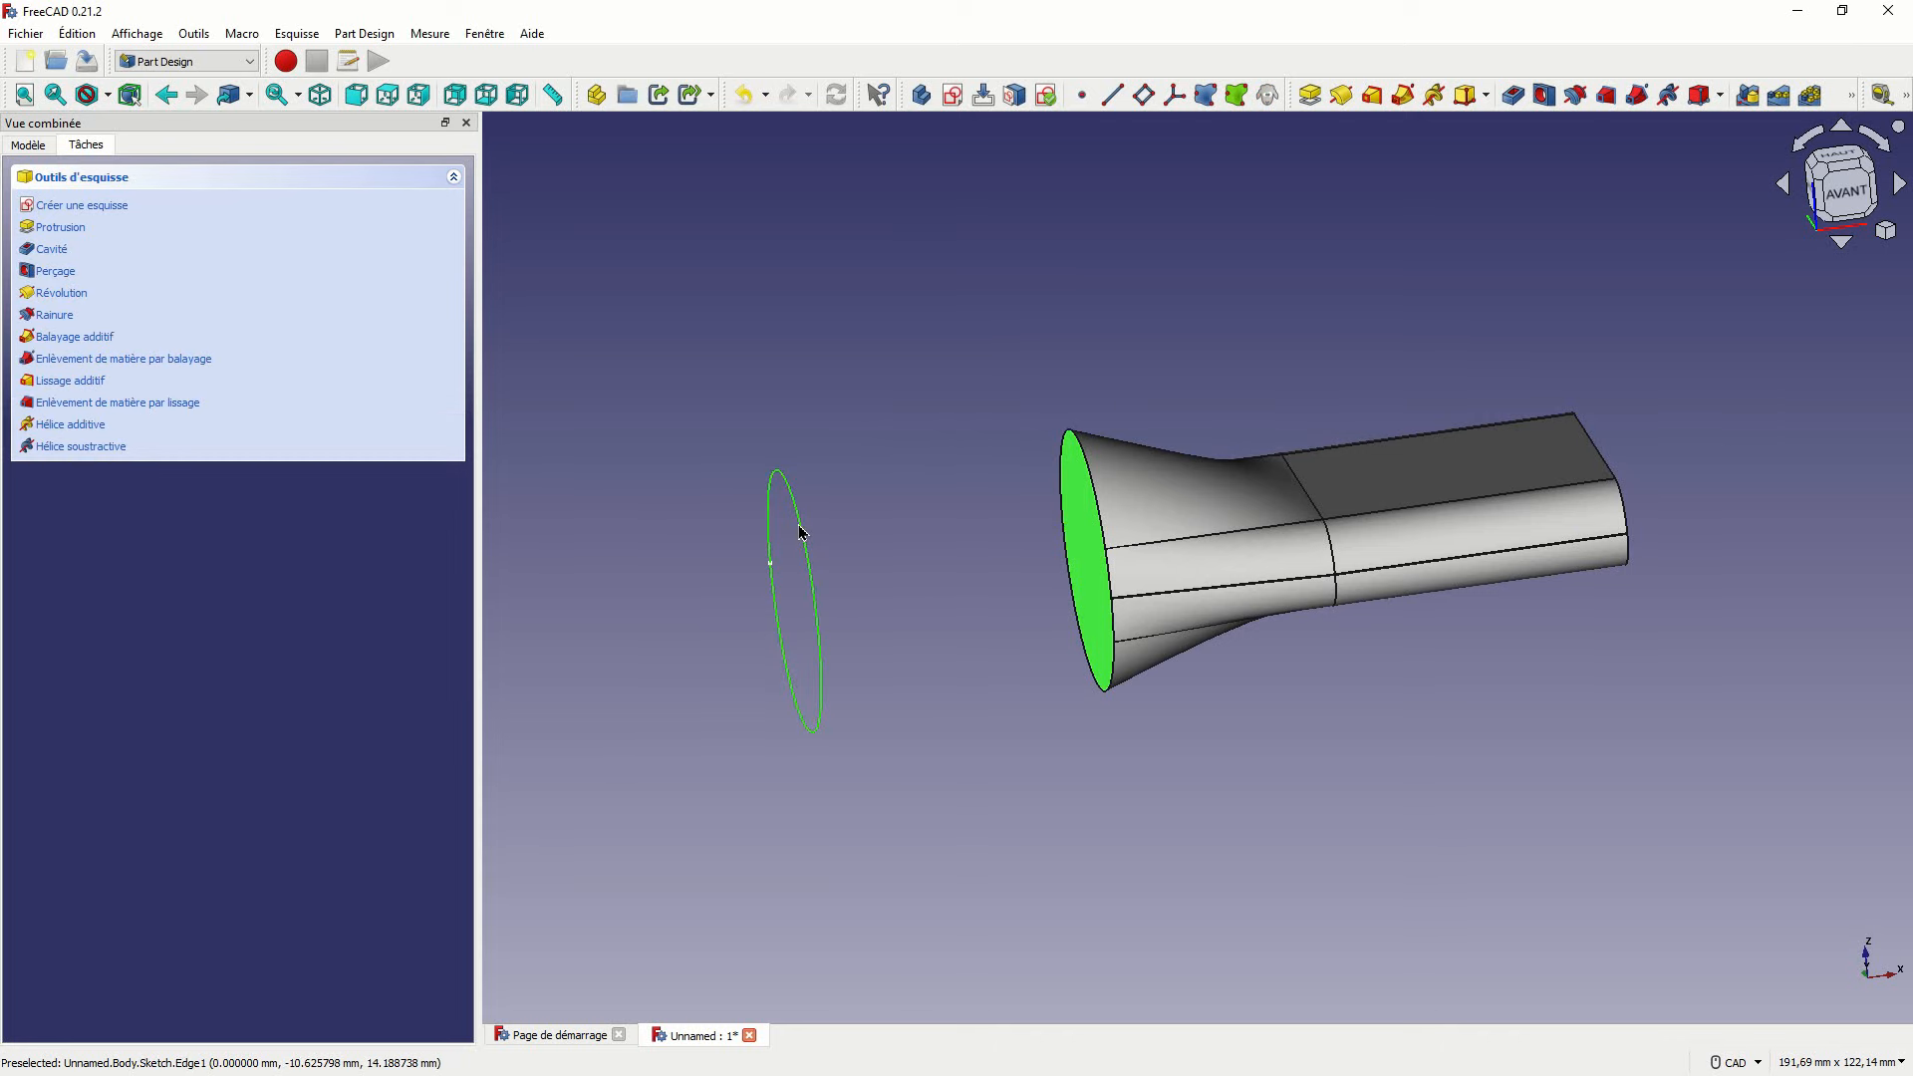
click(90, 382)
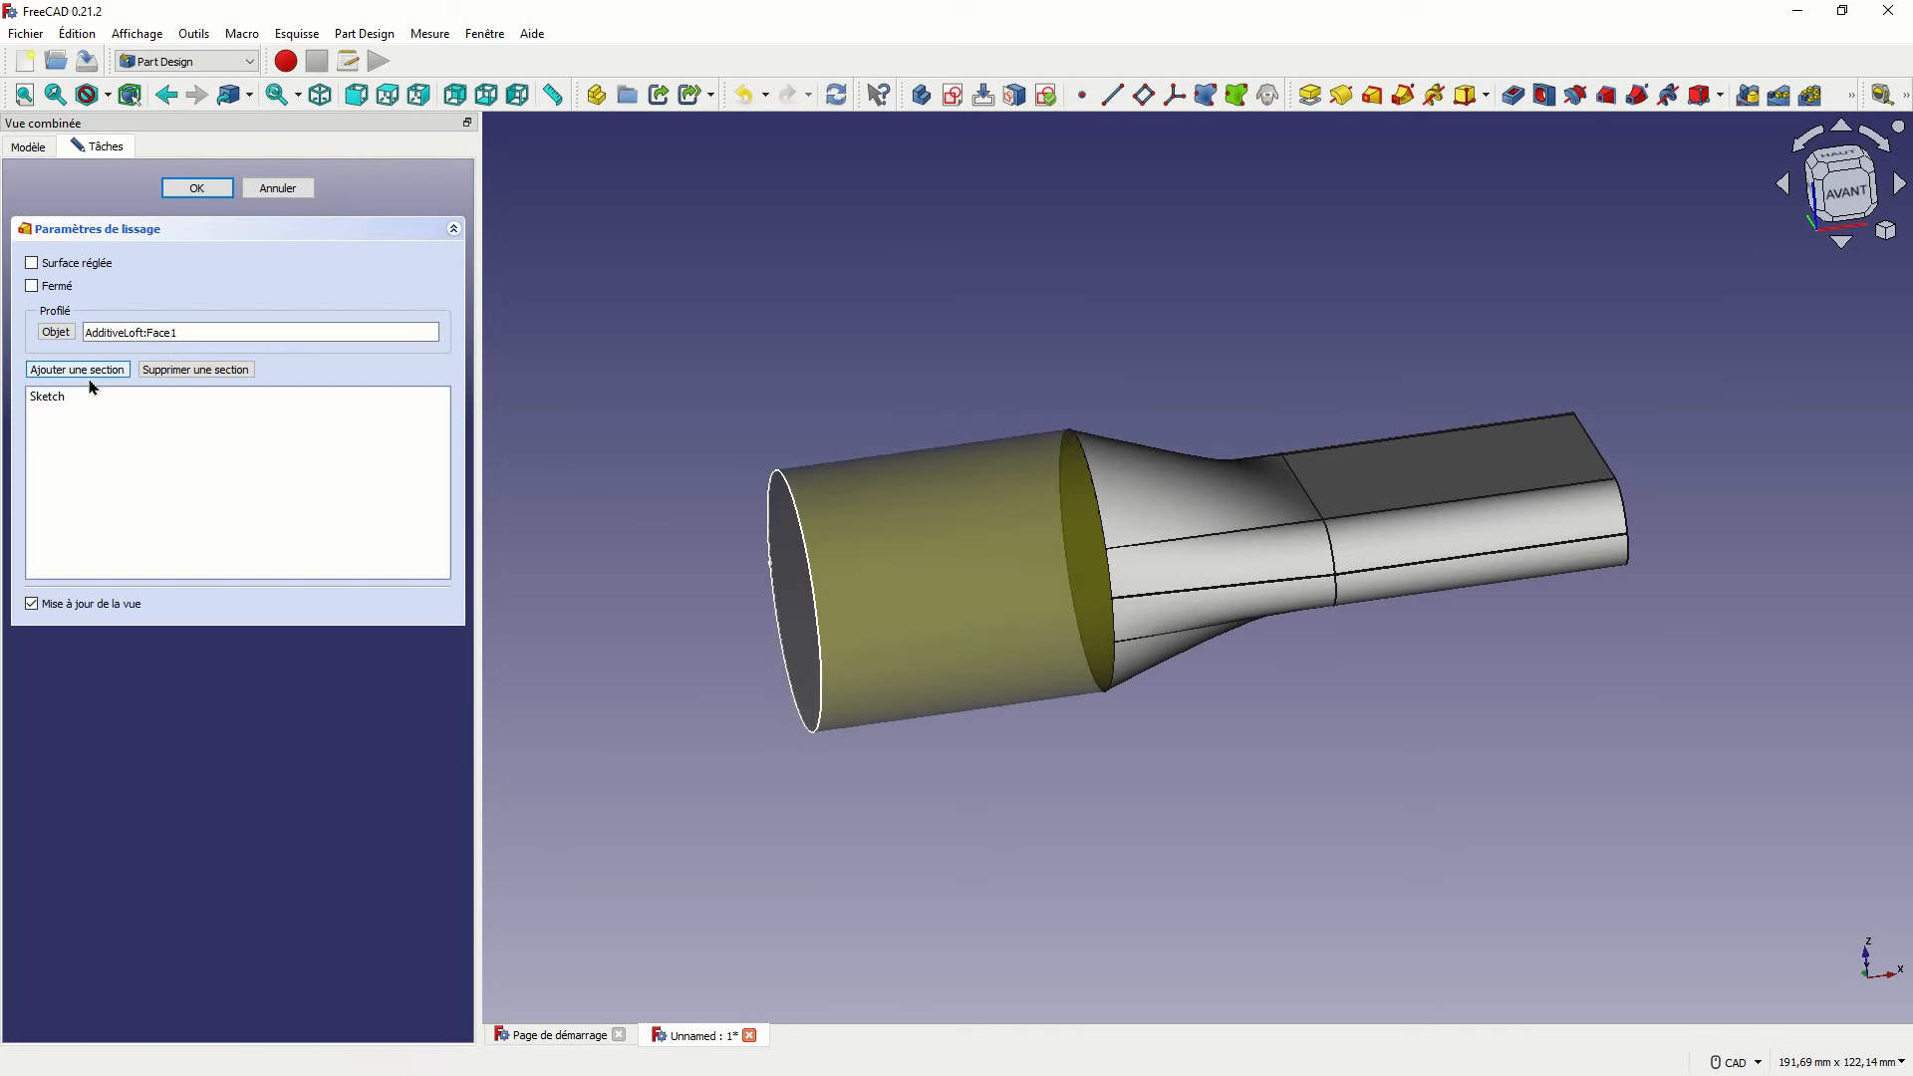
click(197, 189)
Fillet the upper edge where the cylinder meets the tapered transition with a 6 mm radius, and dismiss the report view.
middle_drag(1282, 876, 1237, 883)
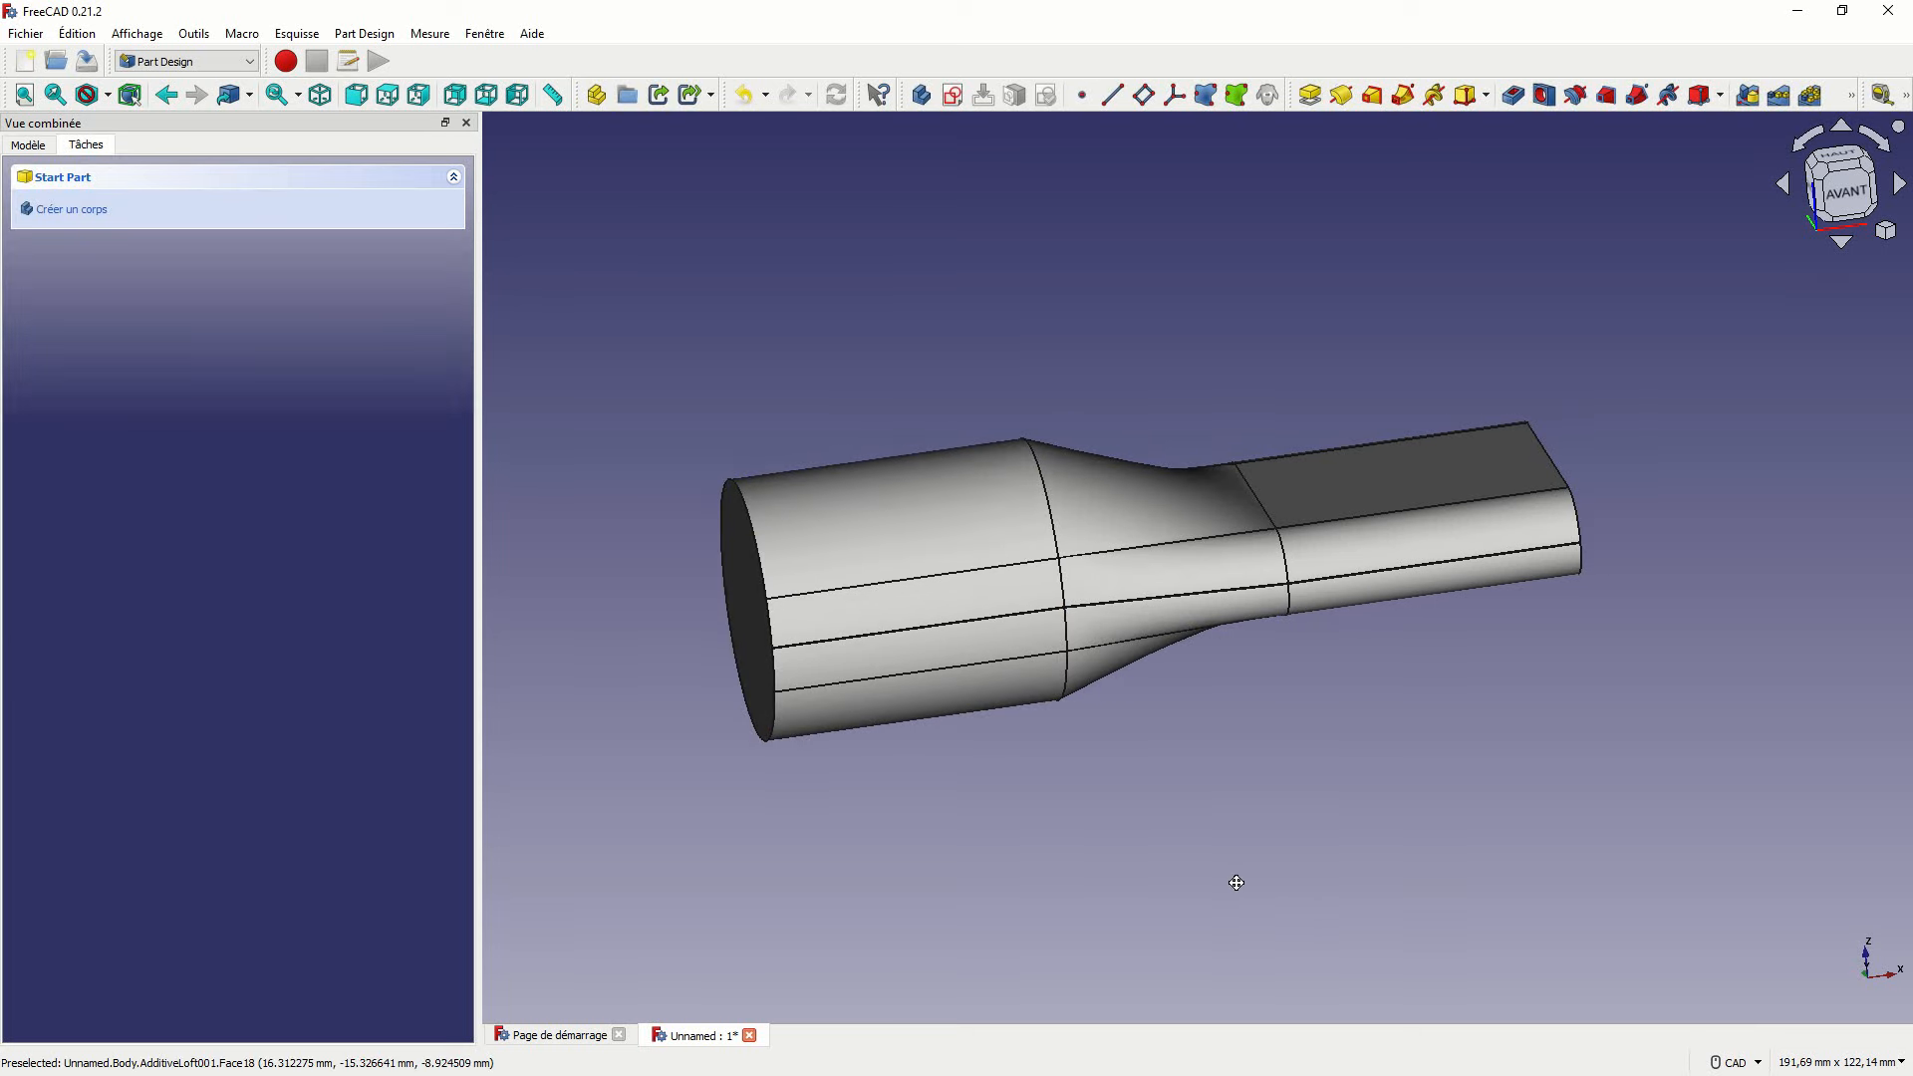
click(1046, 513)
click(62, 204)
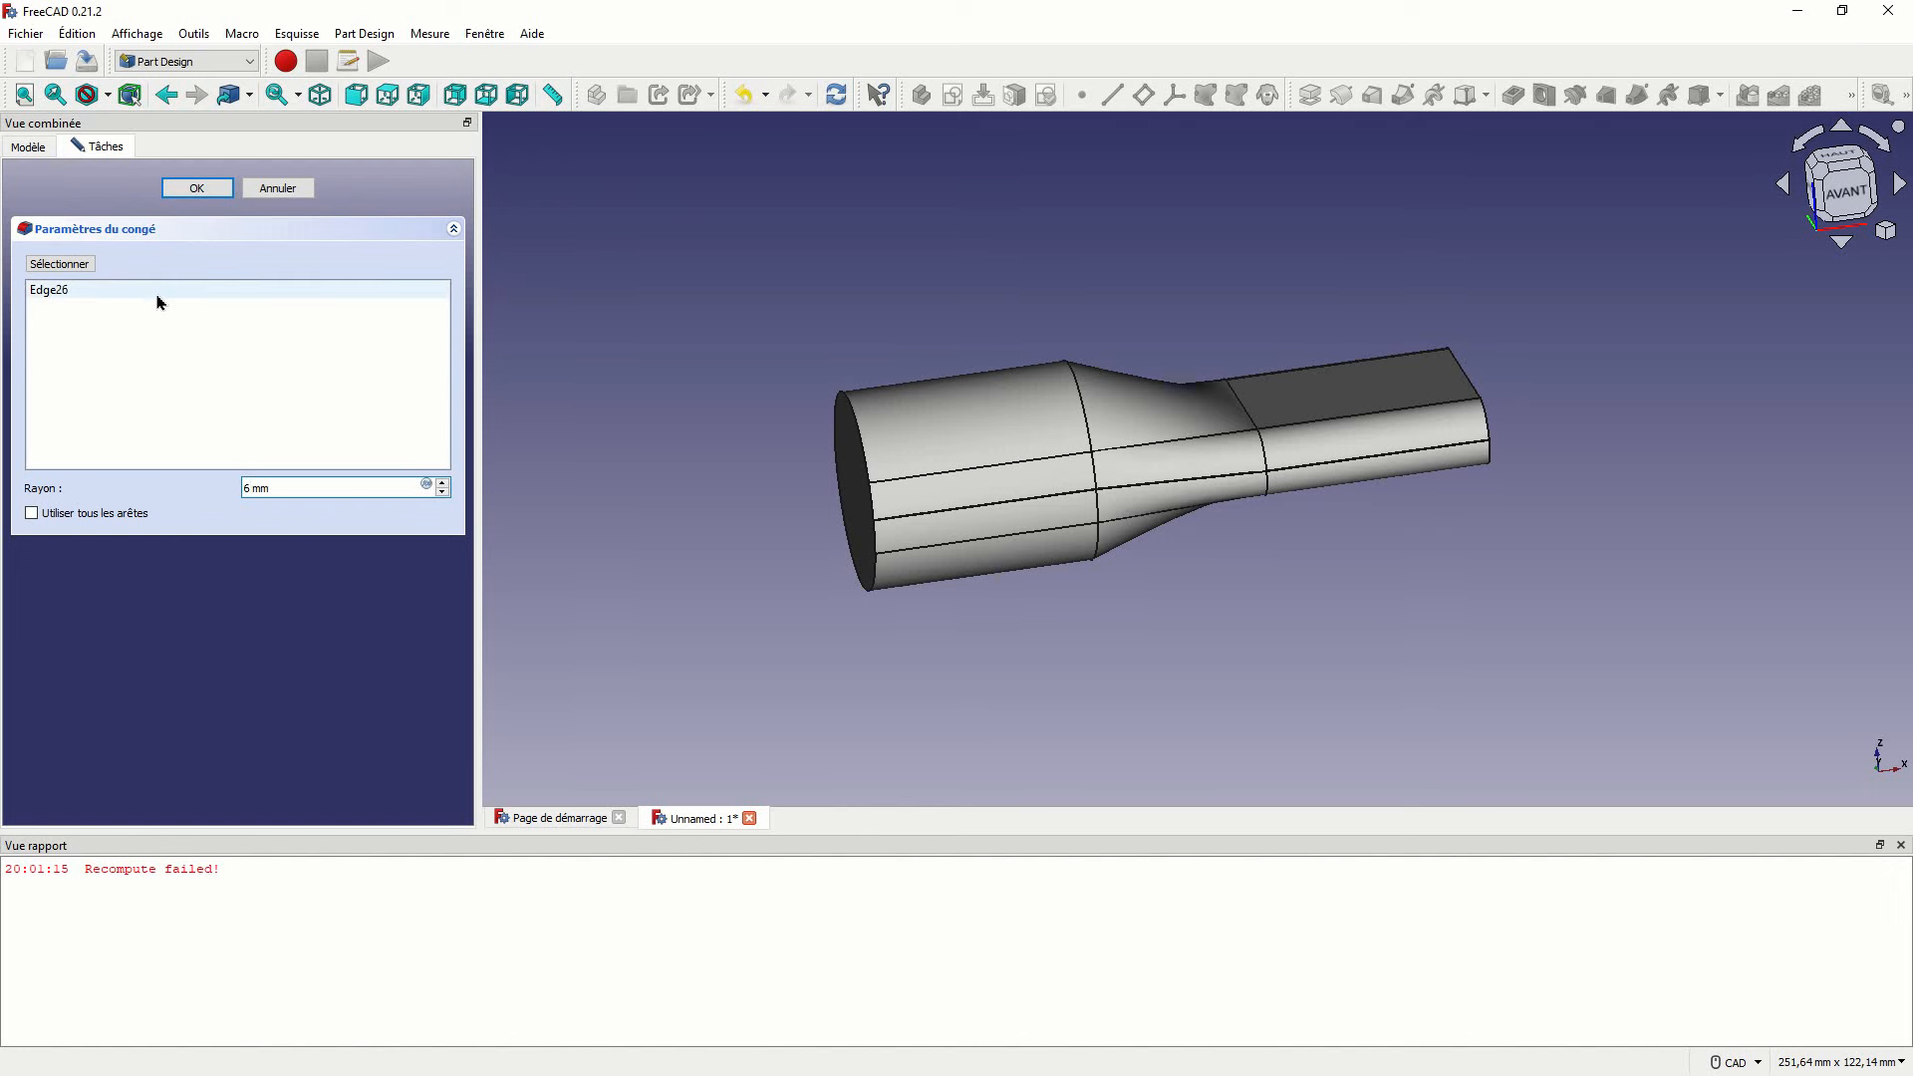
key(Return)
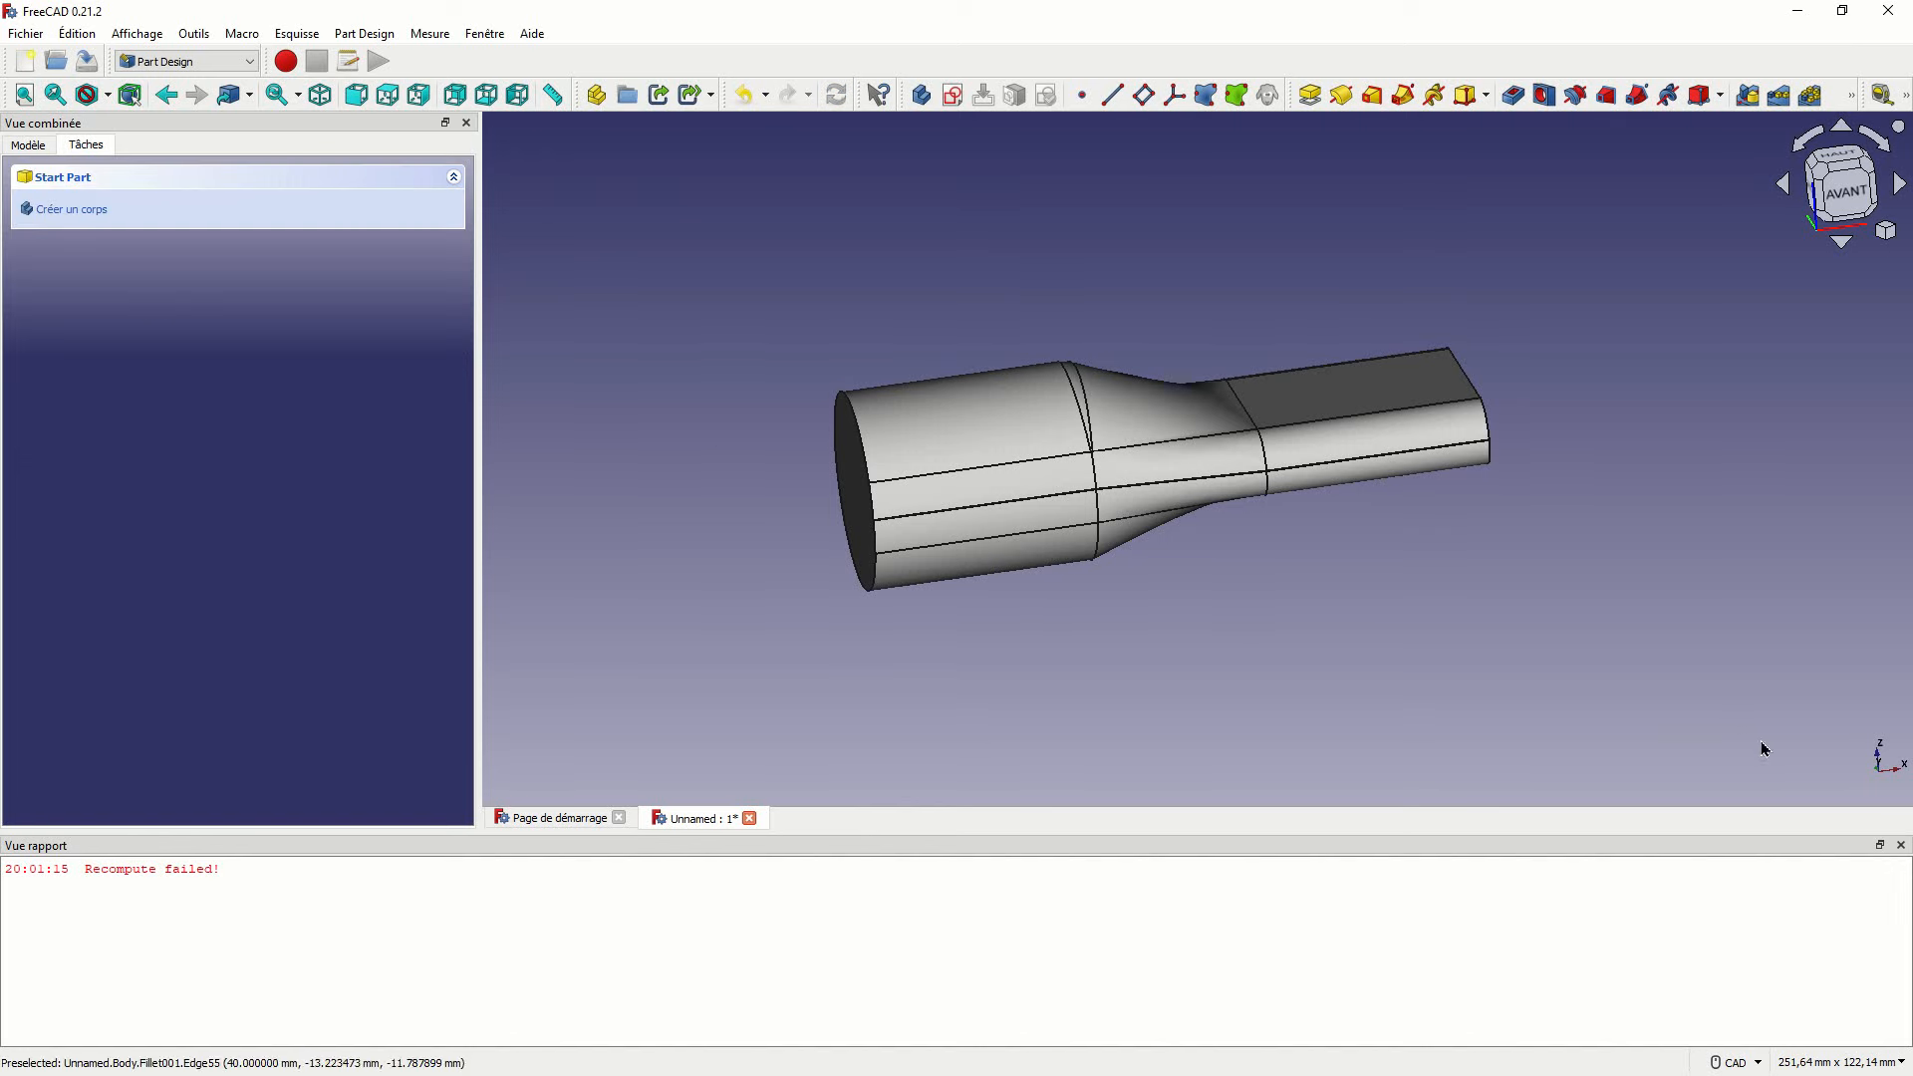
click(1890, 845)
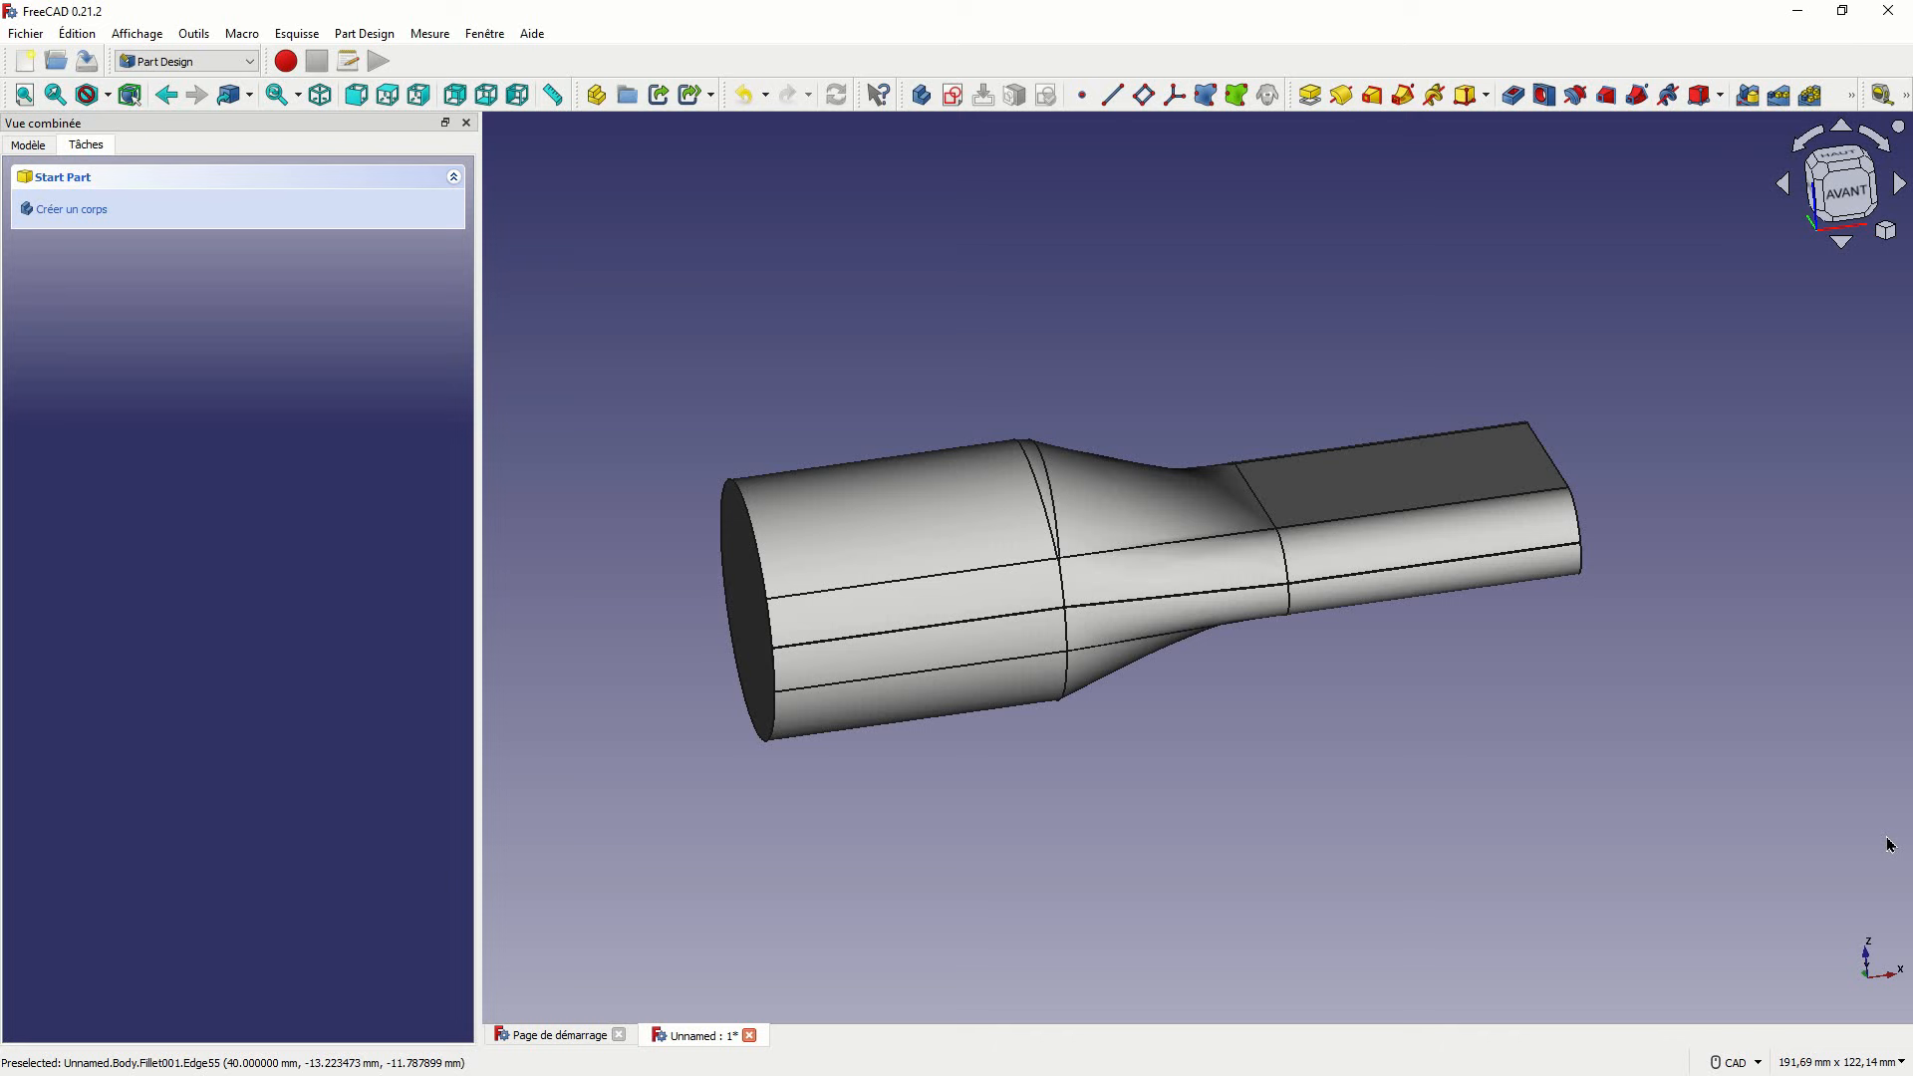
Fillet the lower edge where the cylinder meets the tapered transition.
click(1067, 701)
click(58, 207)
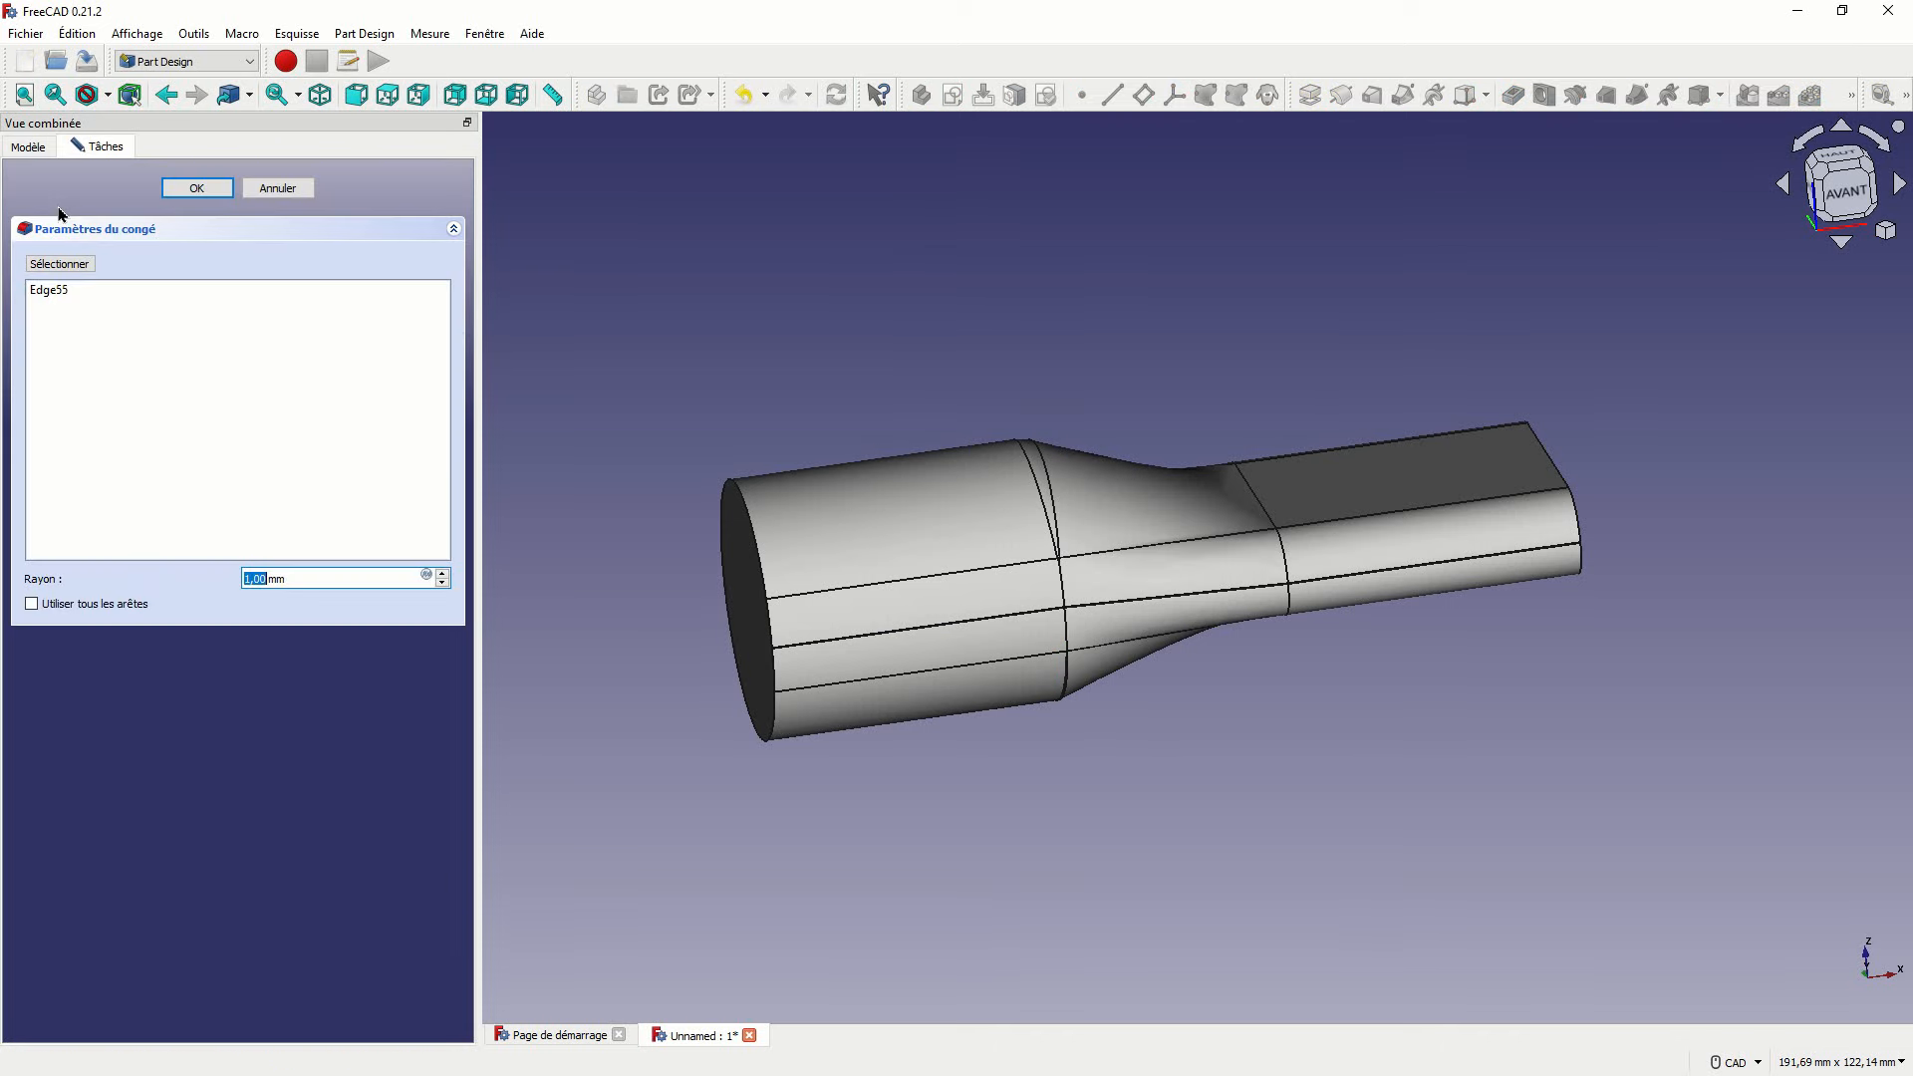
key(Return)
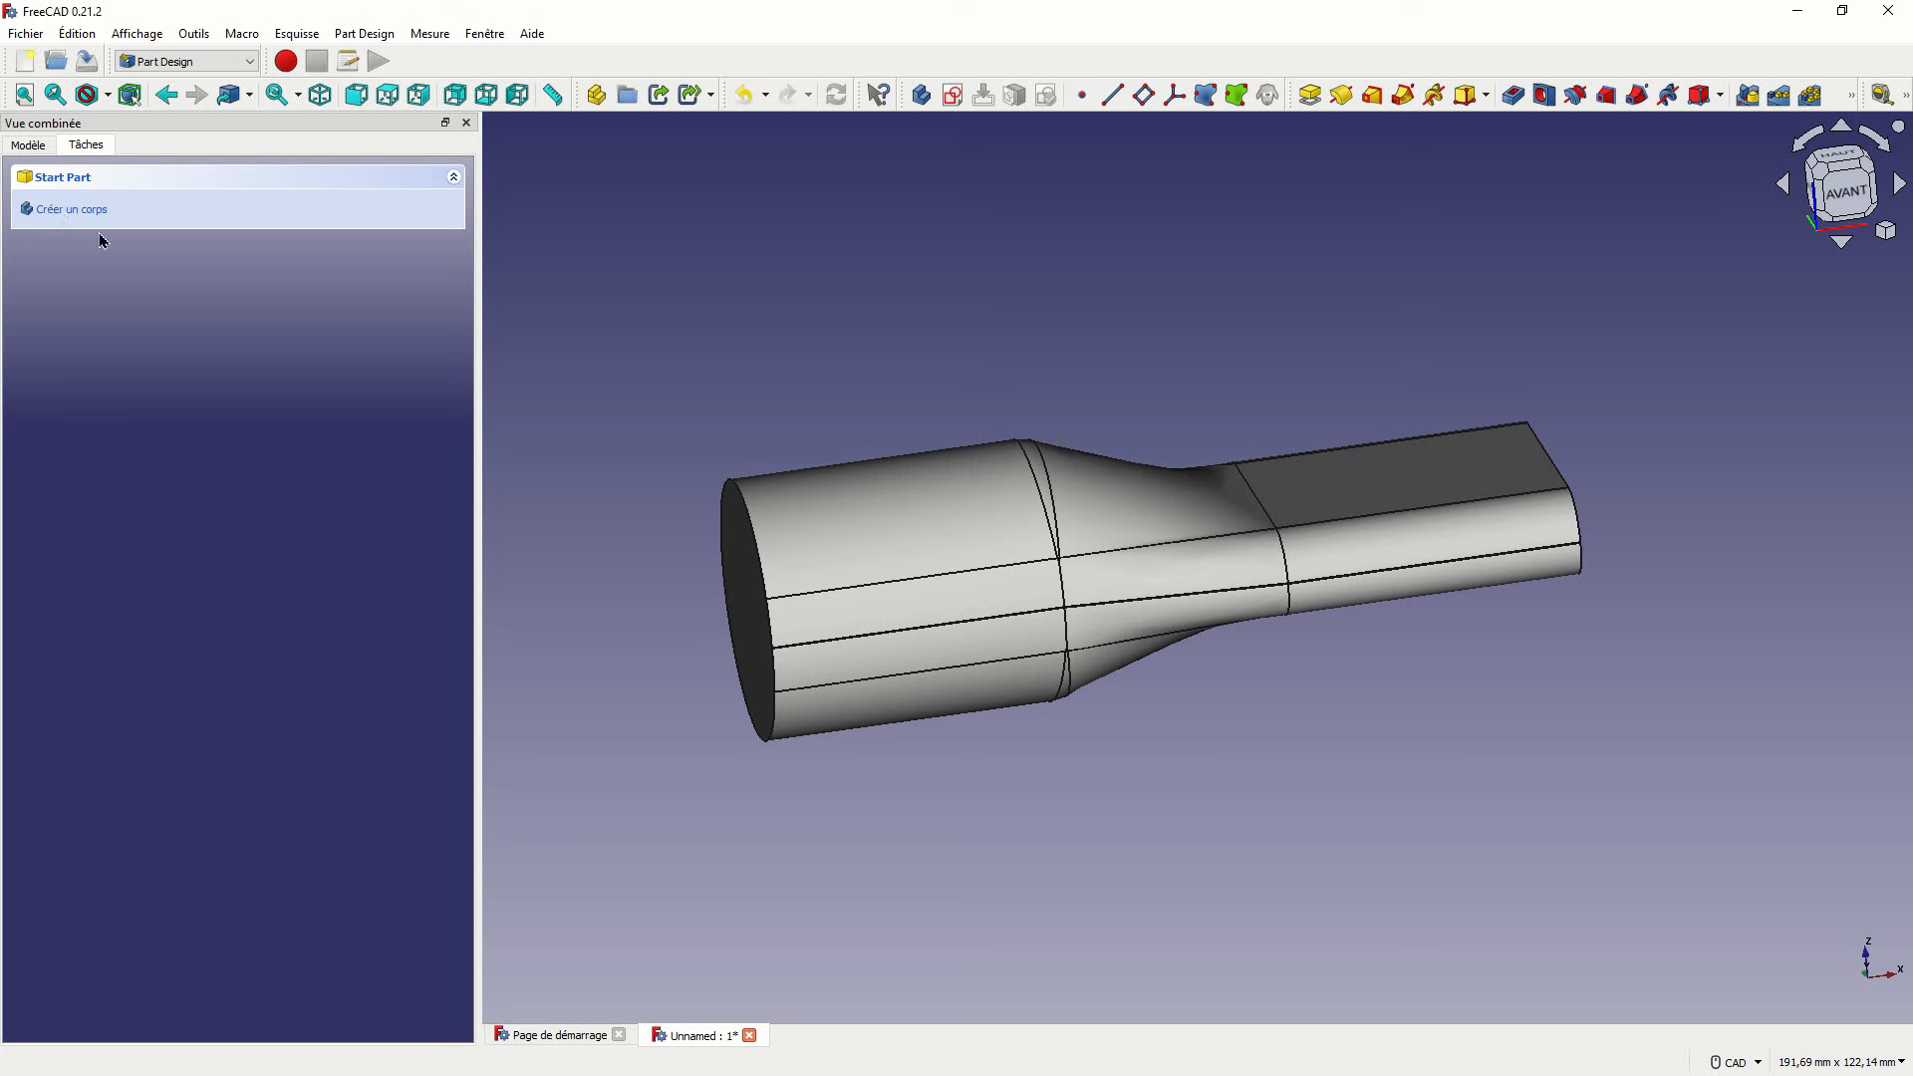
Shell the body to a 2 mm inward wall with Intersection joins, opening the round end face and the flat end face.
middle_drag(1163, 768, 1331, 753)
click(751, 674)
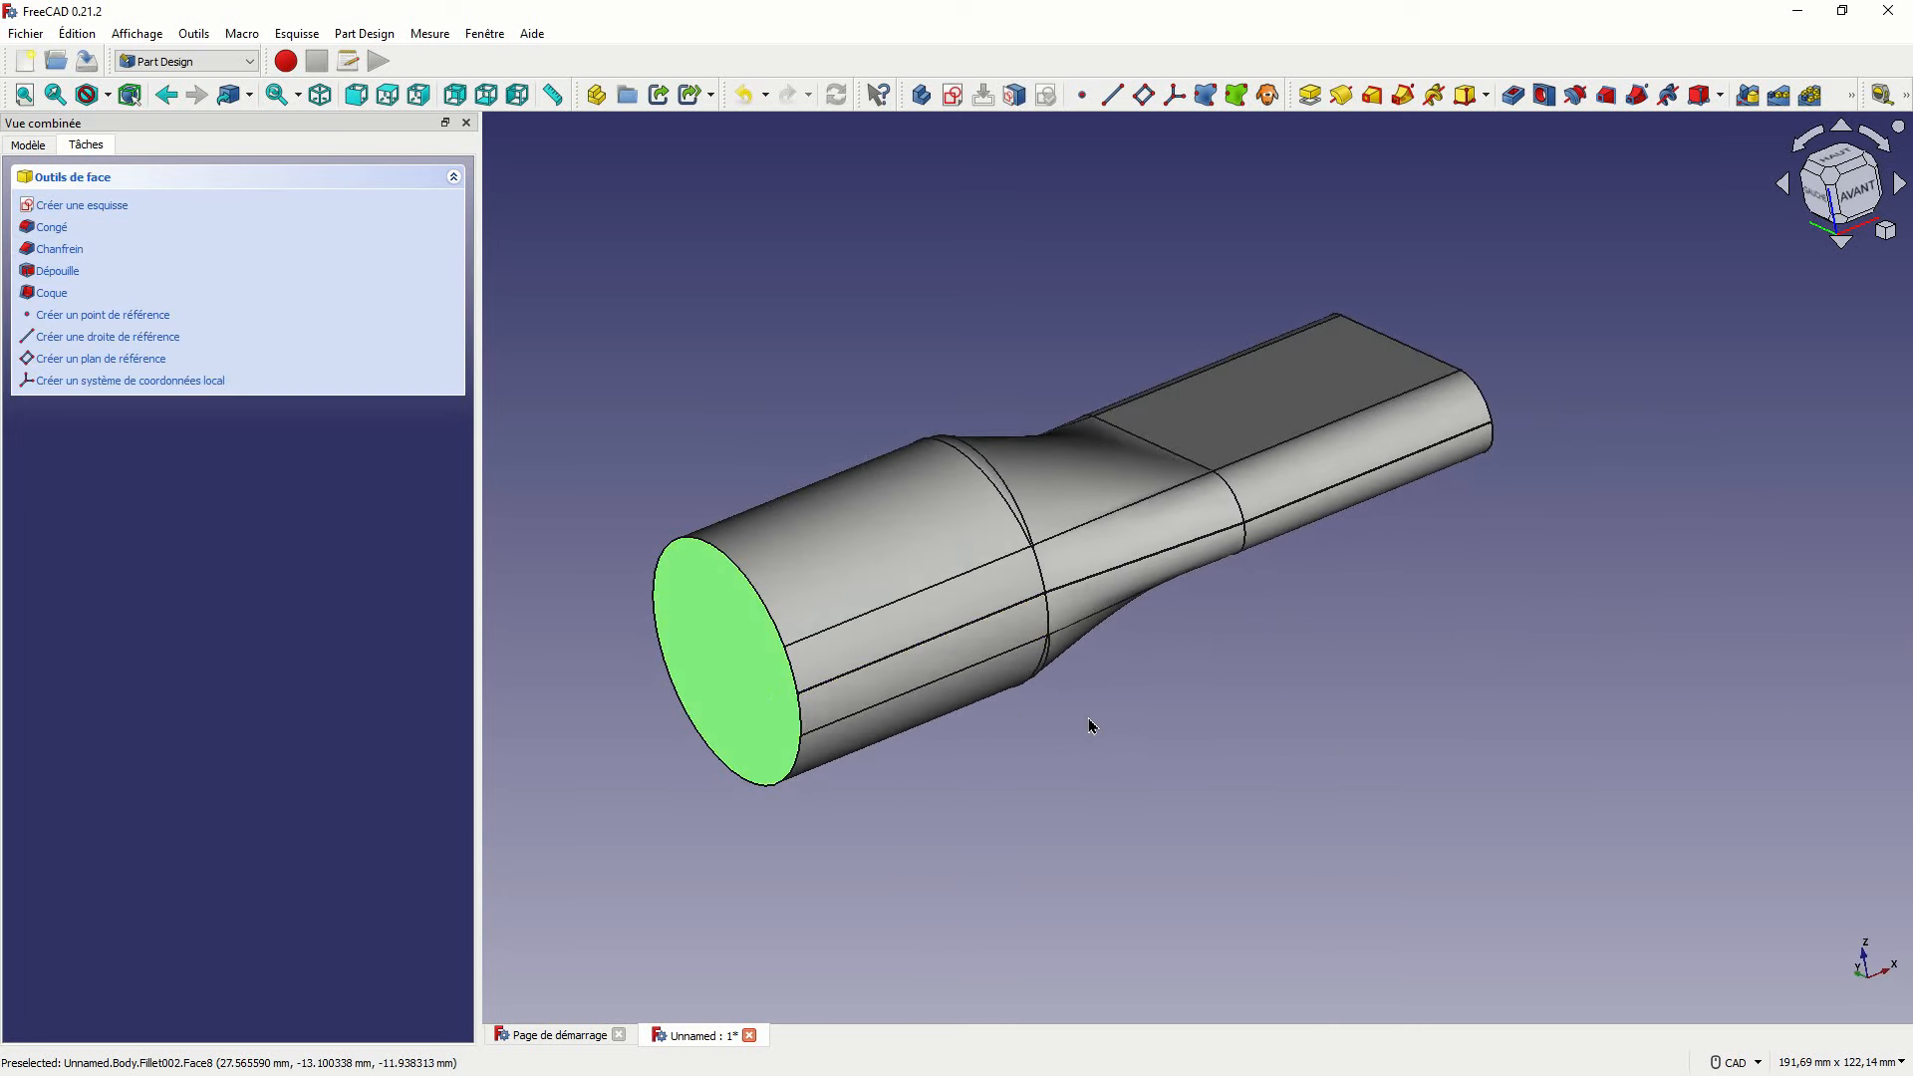
scroll(1096, 730, up, 3)
scroll(1096, 730, down, 5)
middle_drag(1230, 739, 1042, 735)
click(1353, 553)
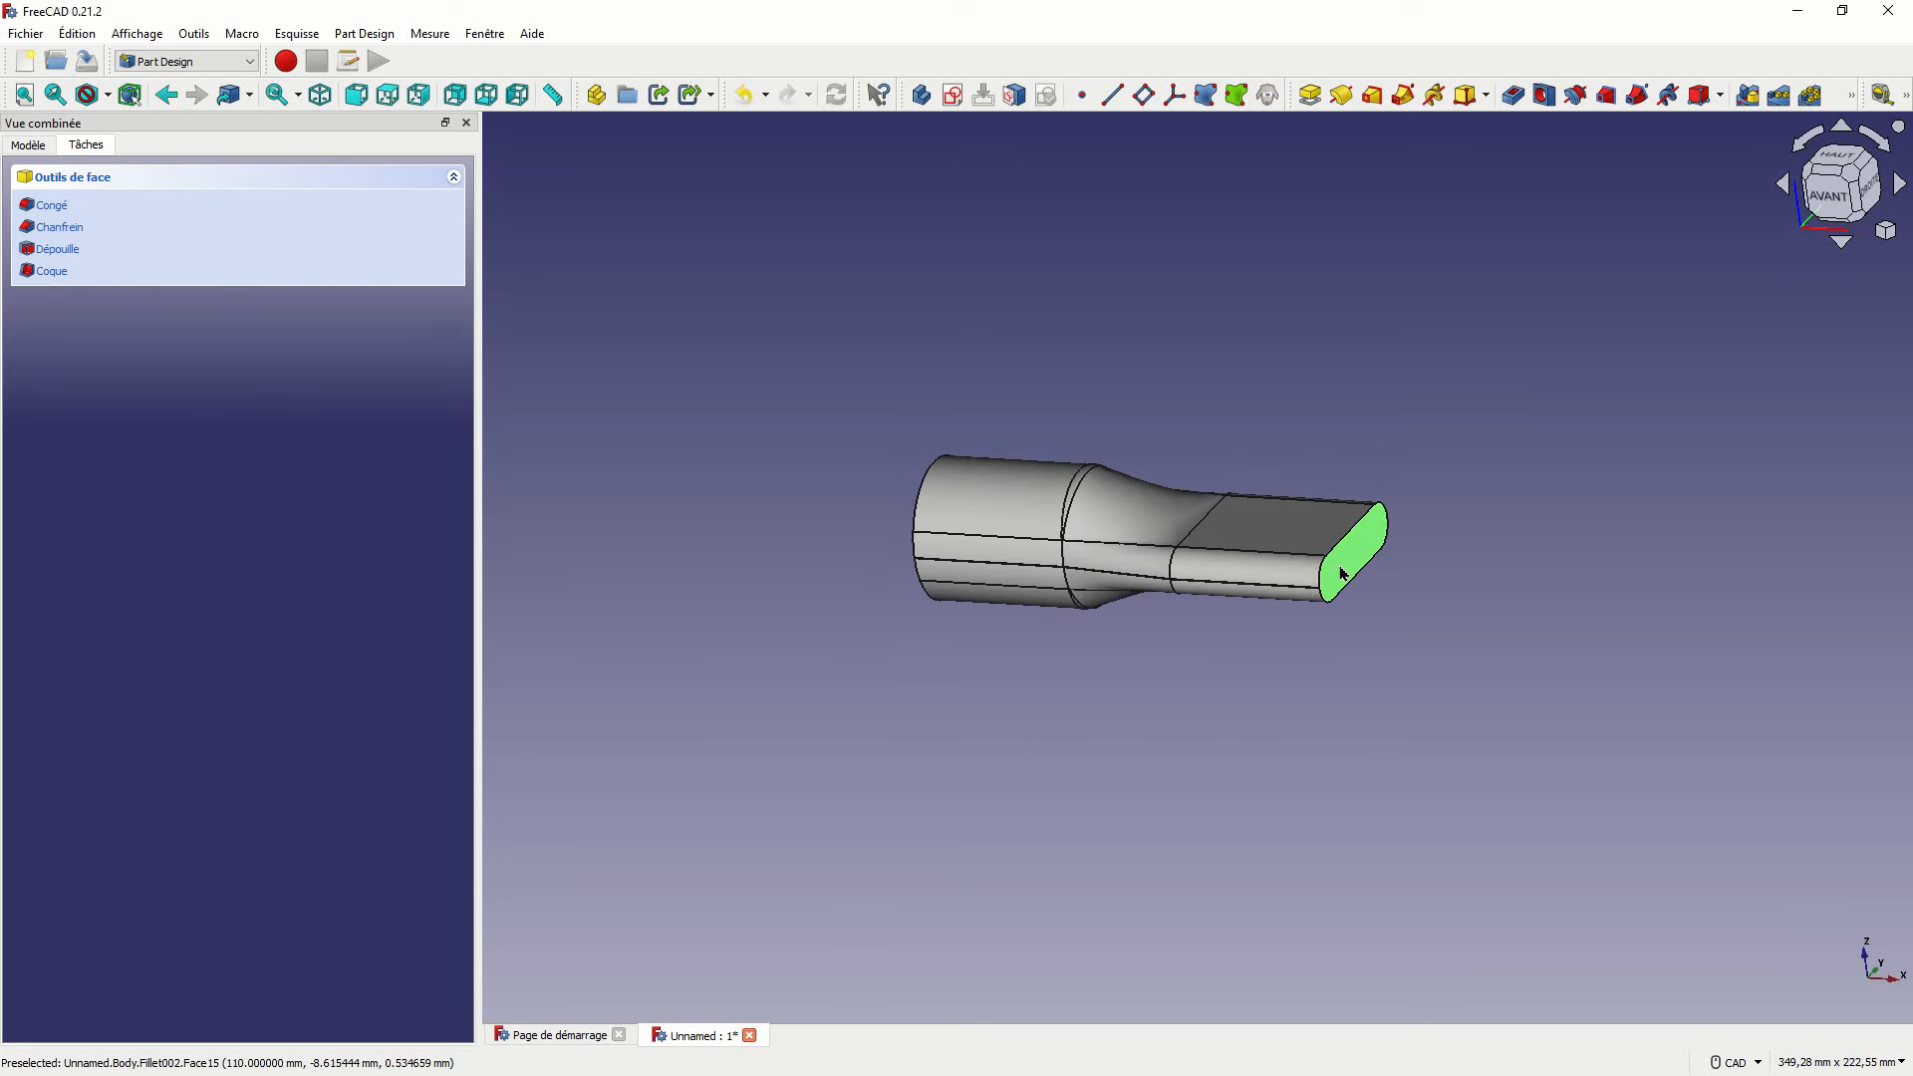
click(50, 273)
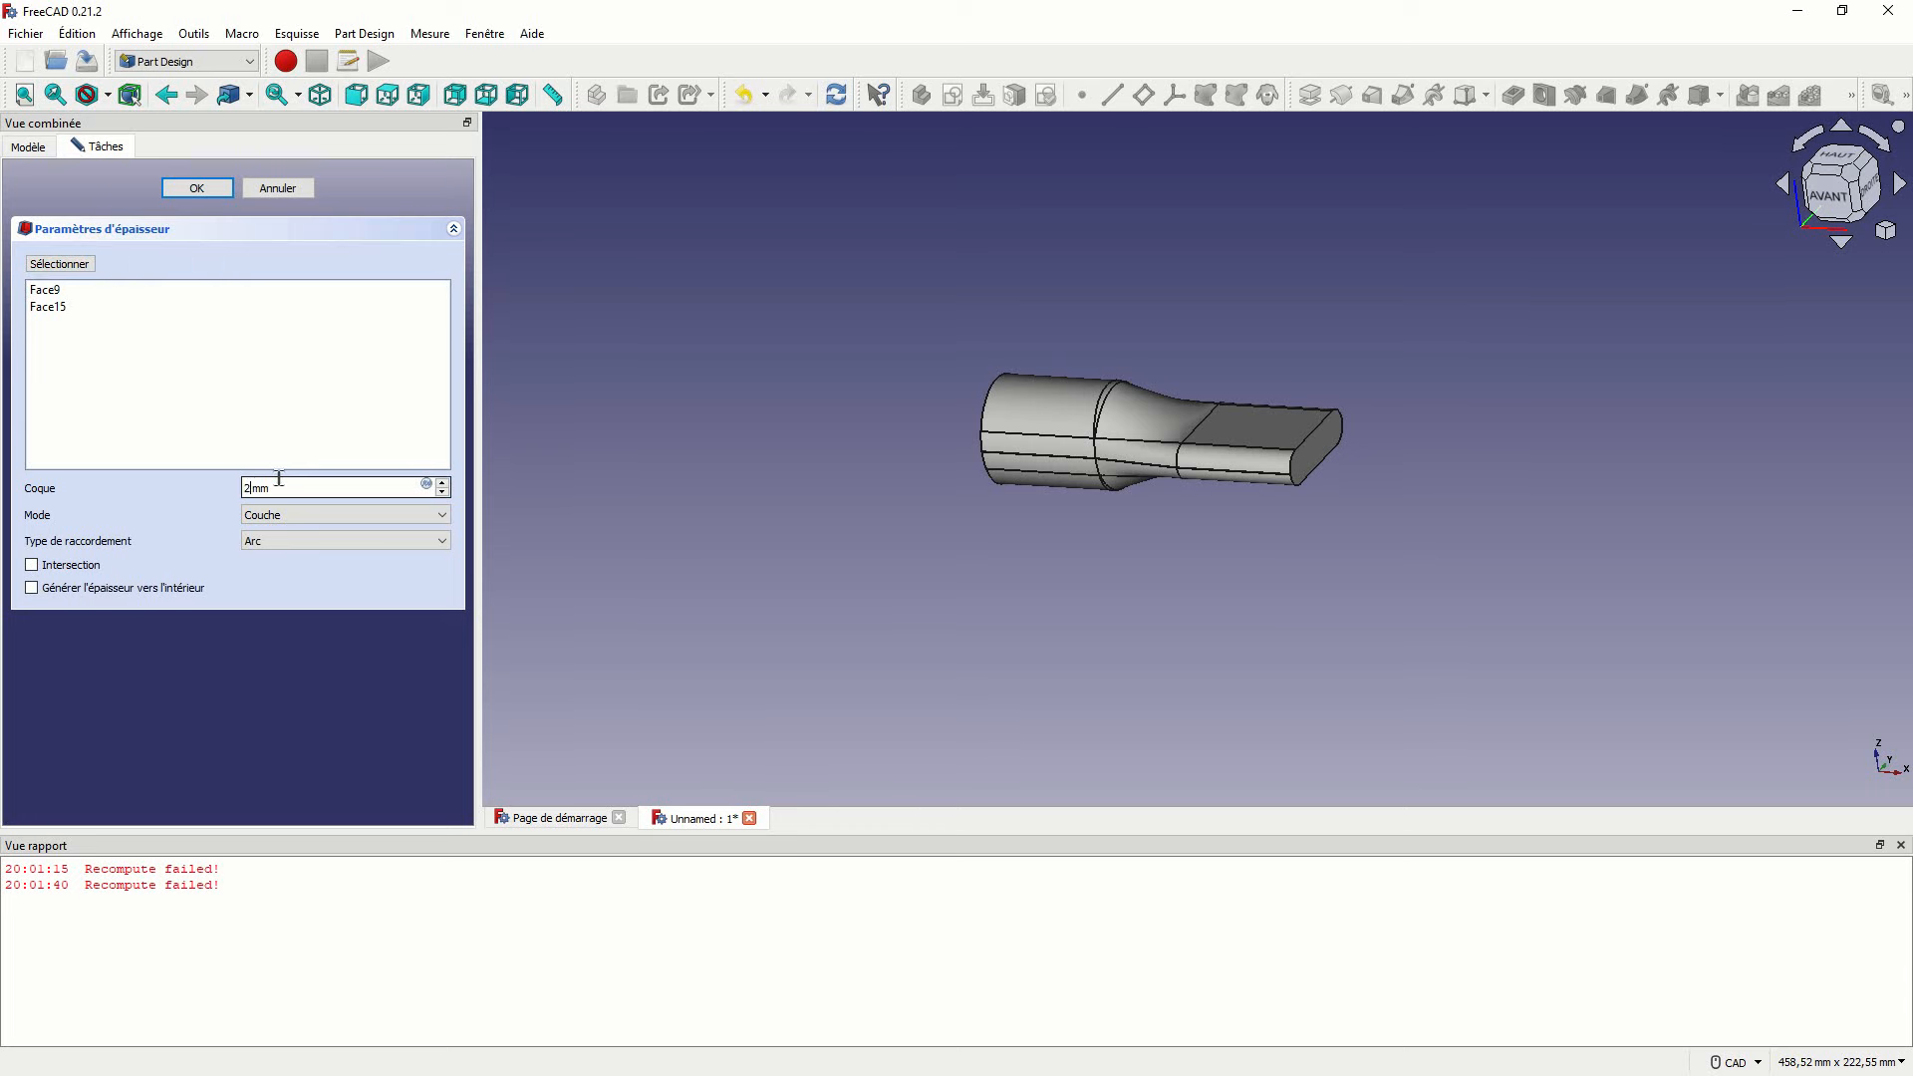
click(282, 540)
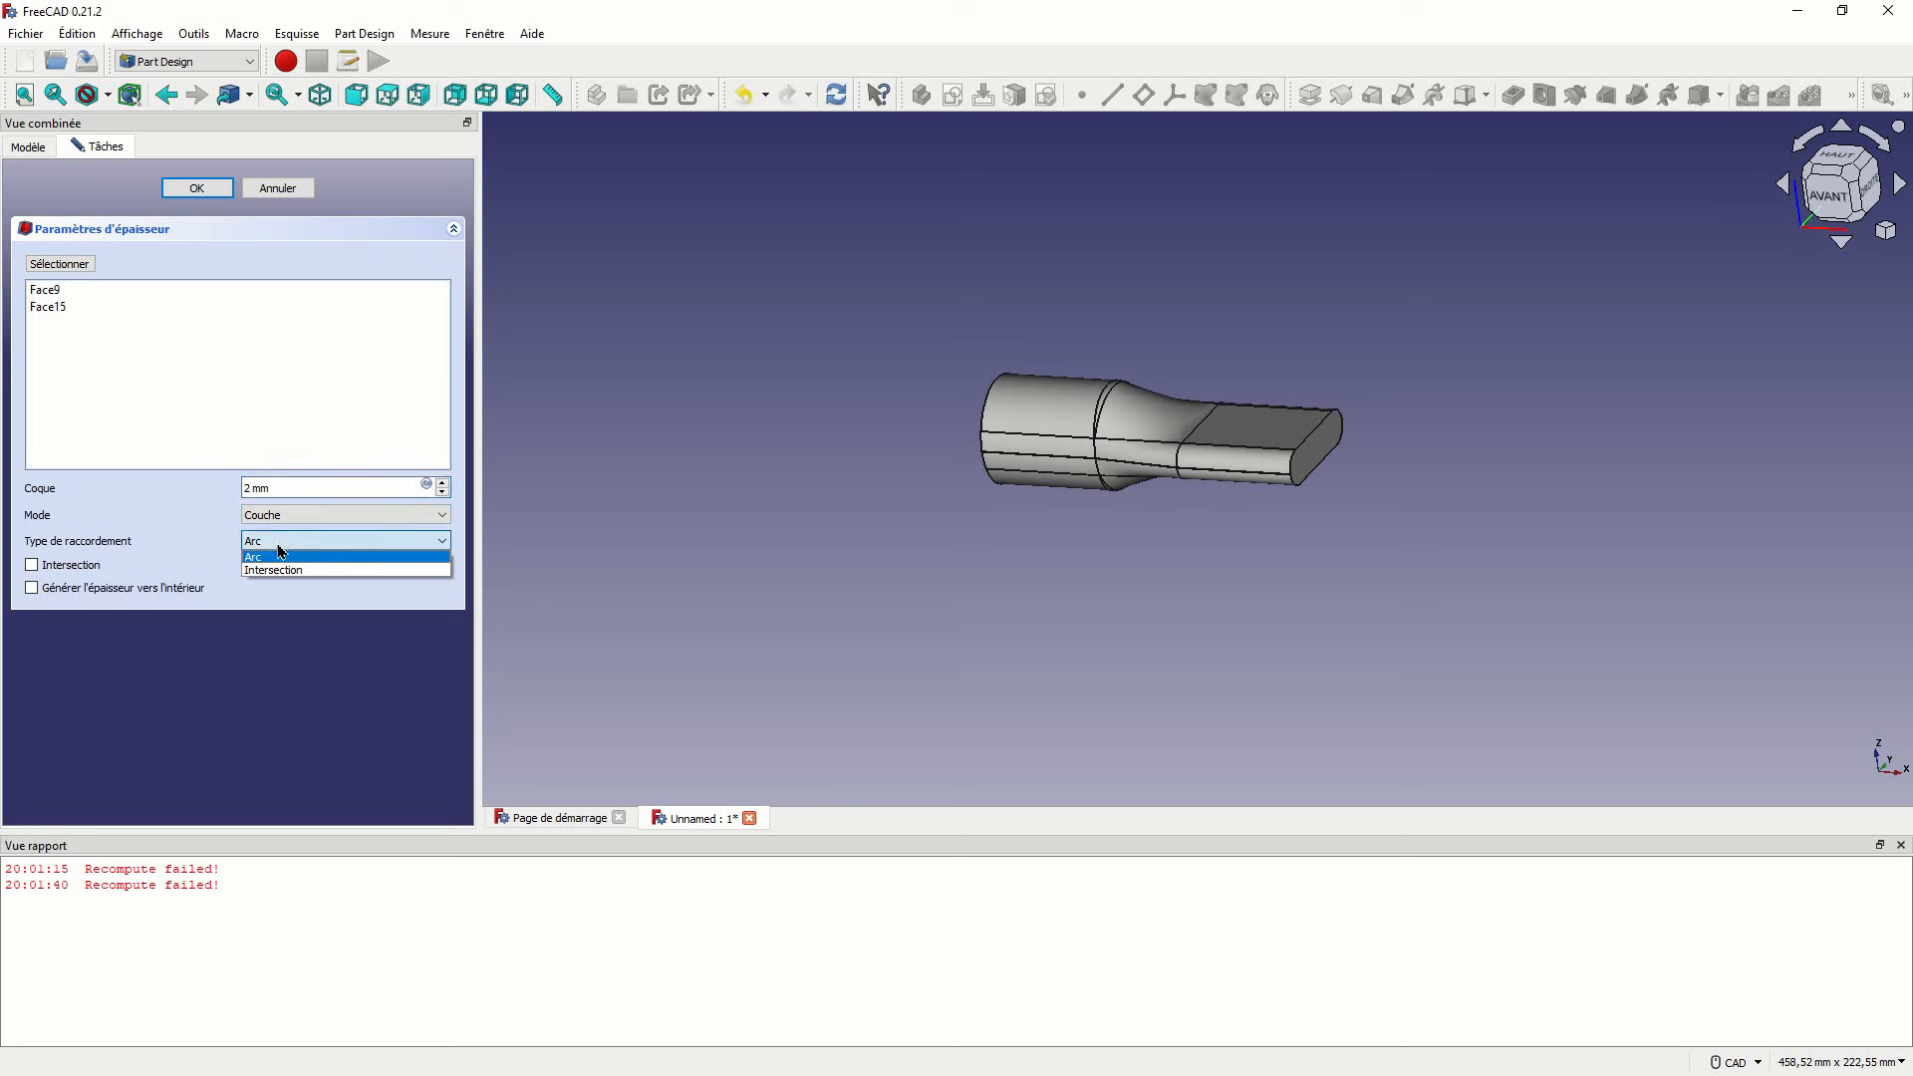
click(275, 569)
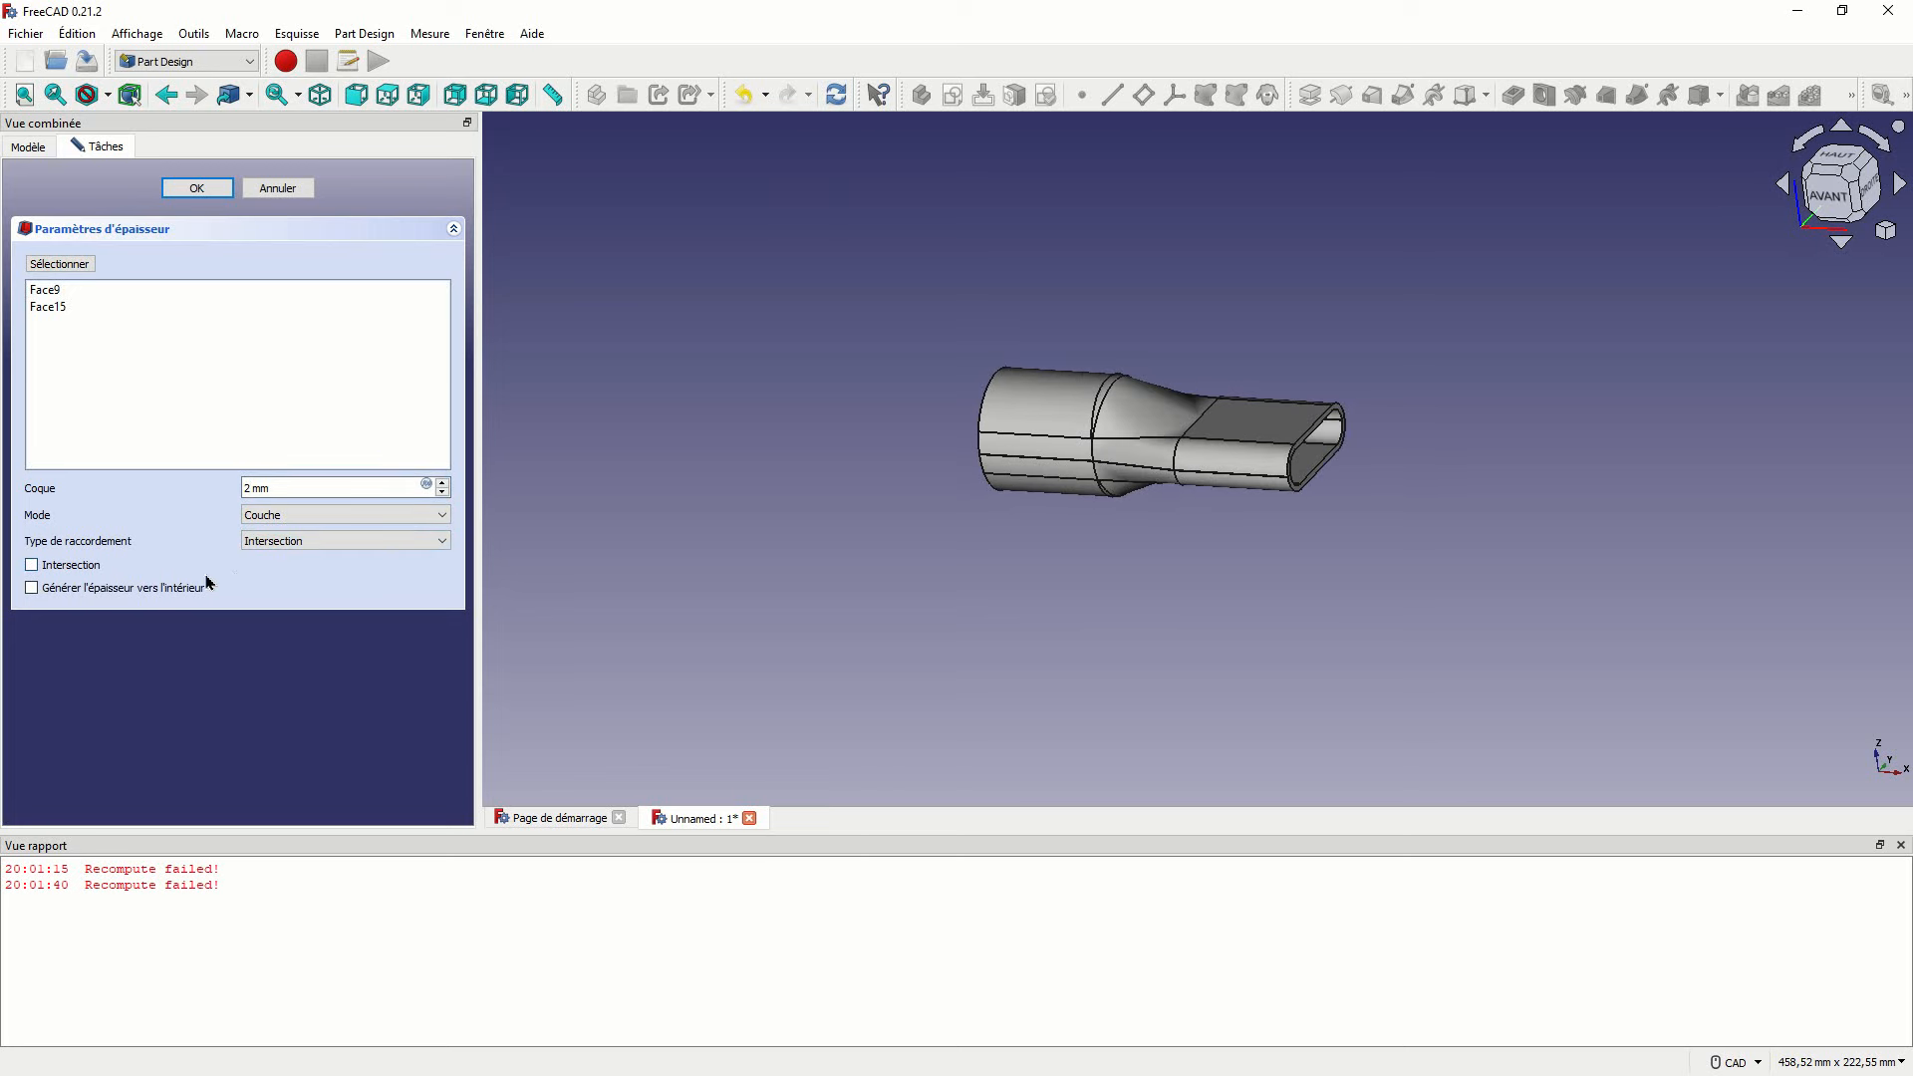
click(170, 589)
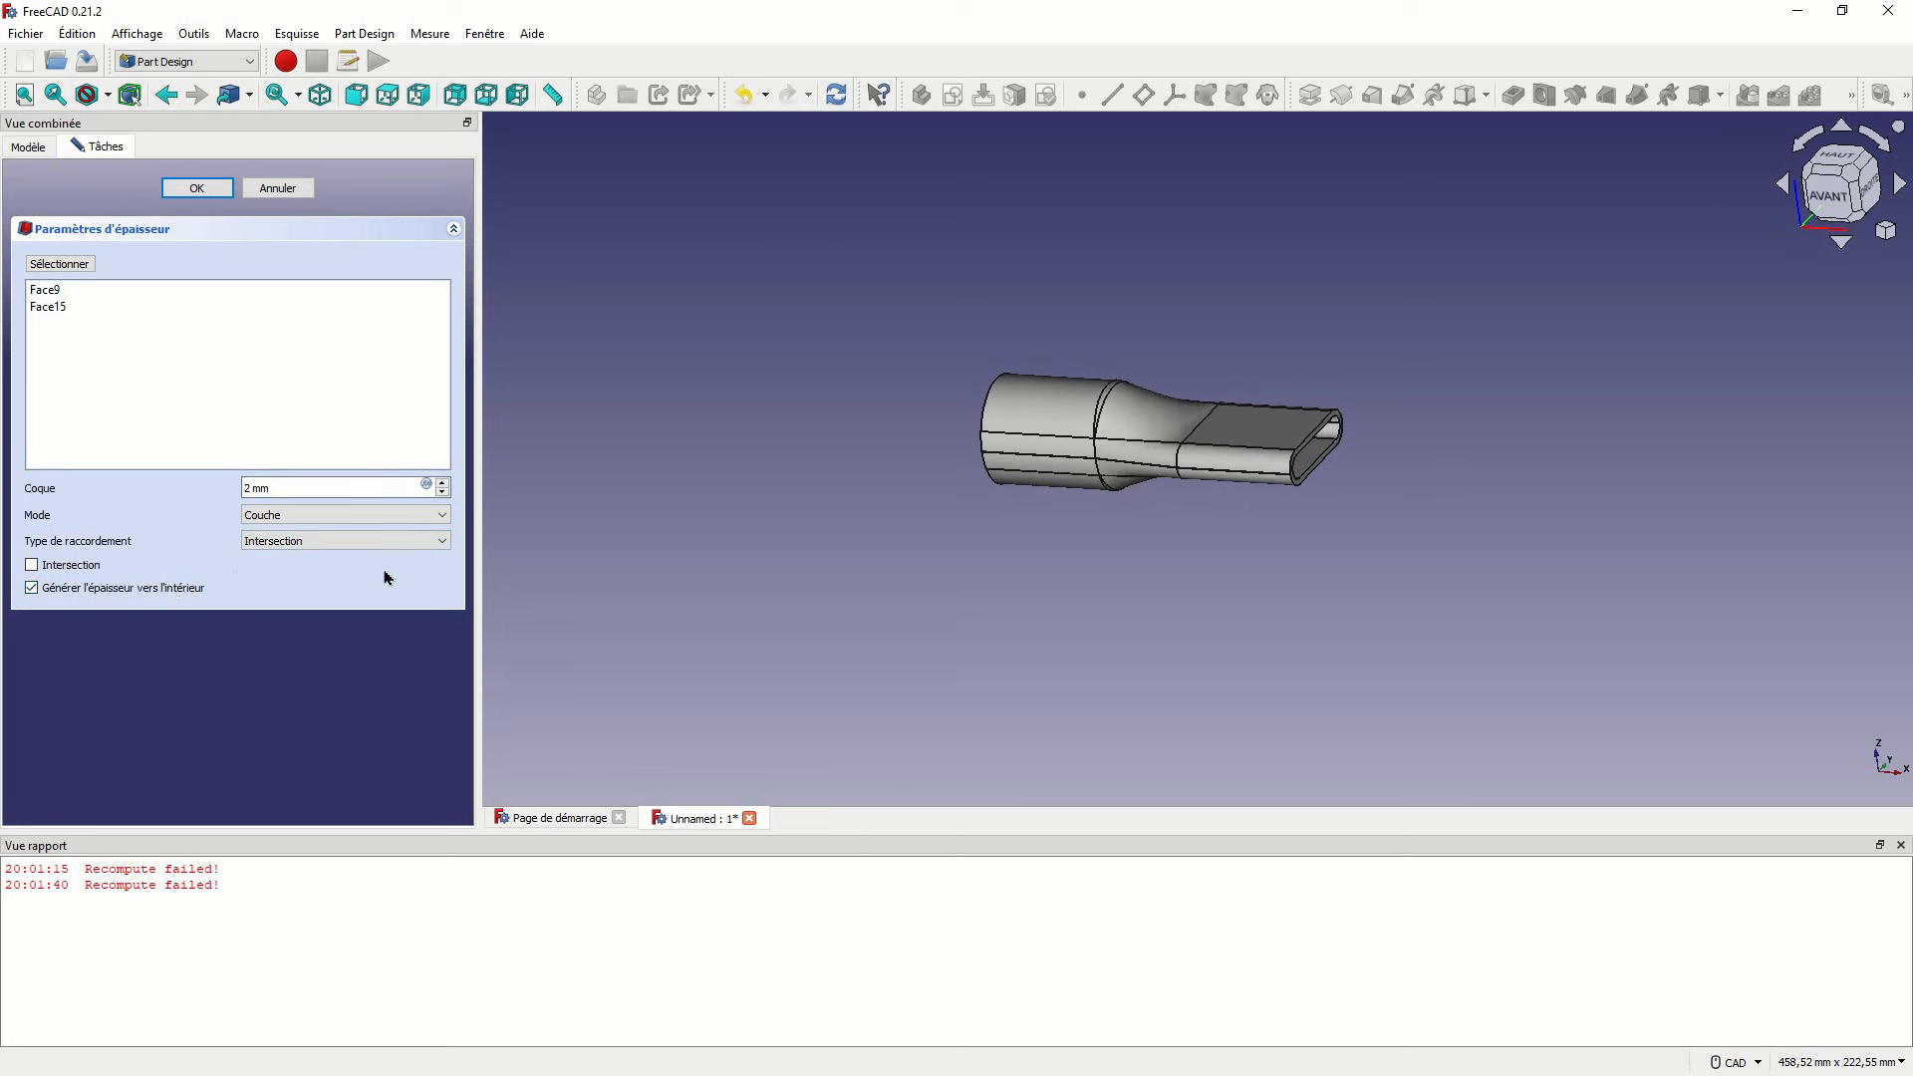
click(1898, 845)
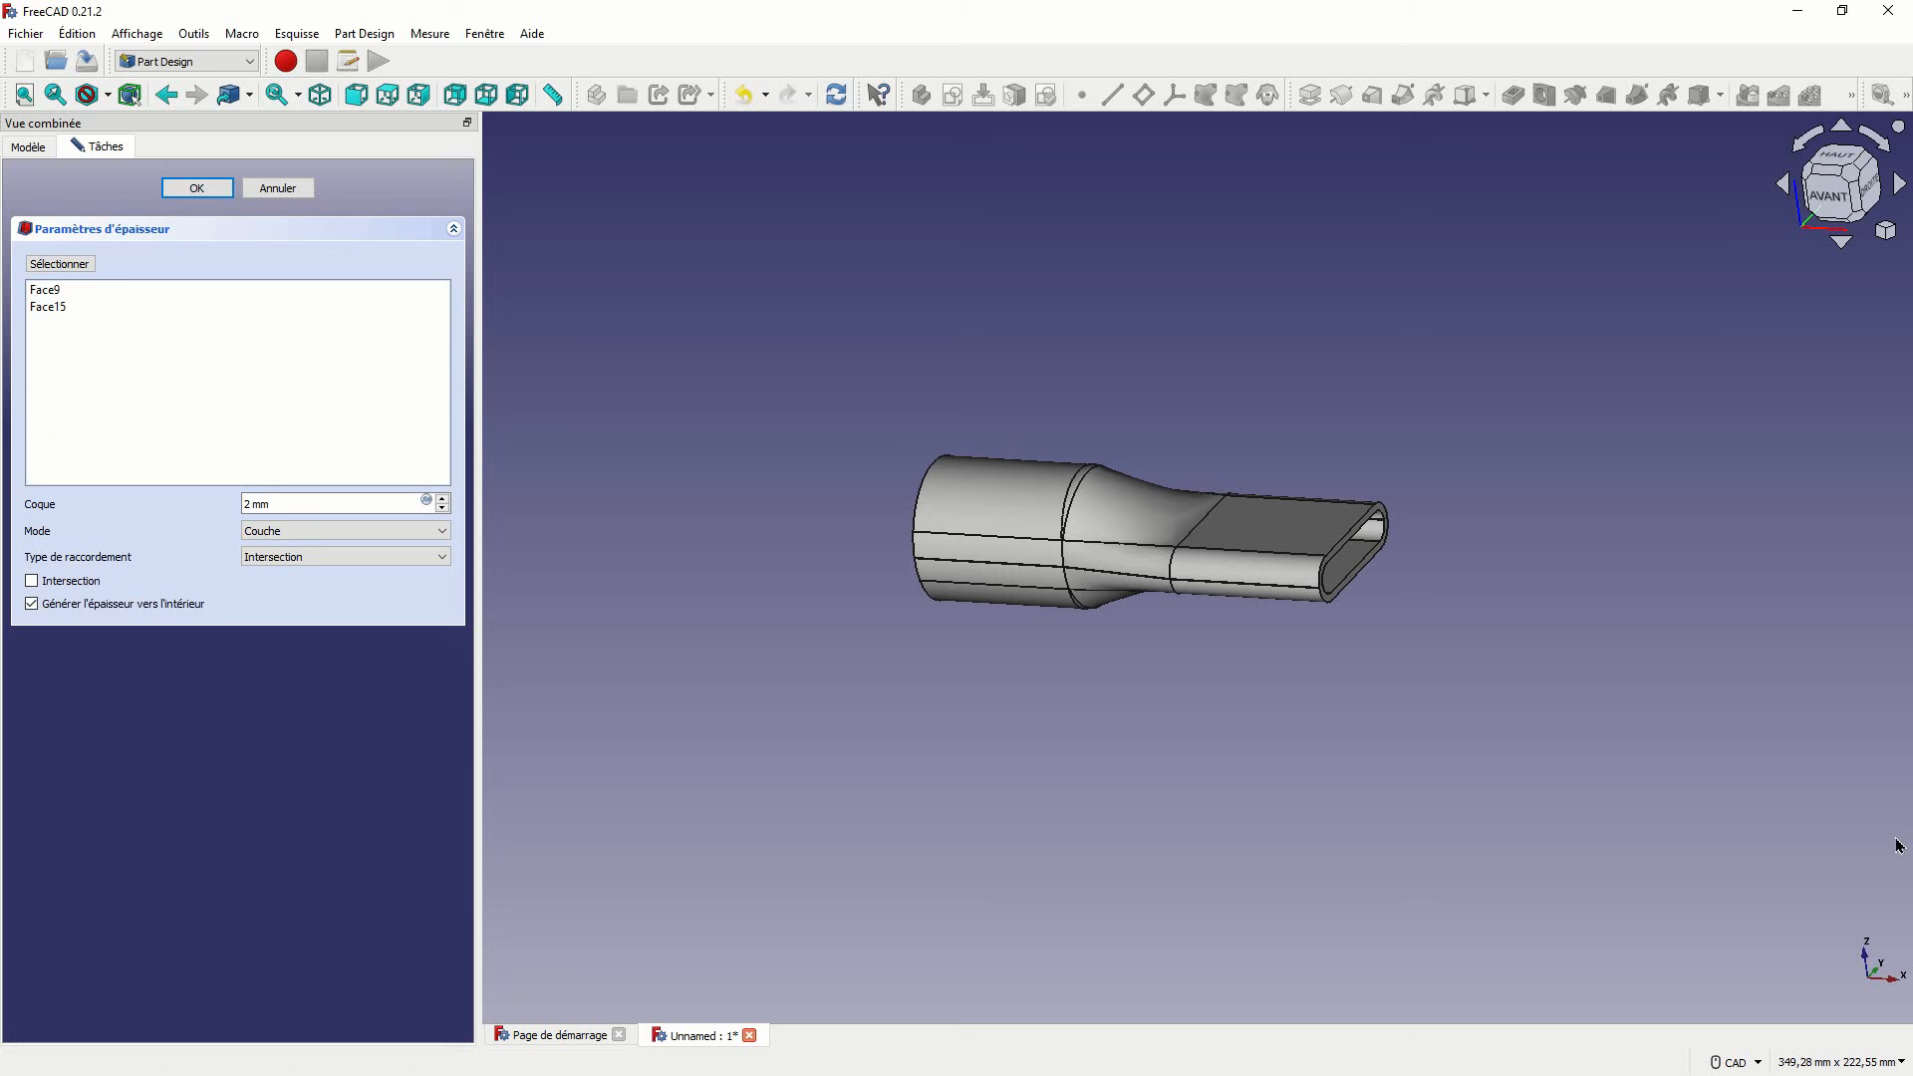
key(Return)
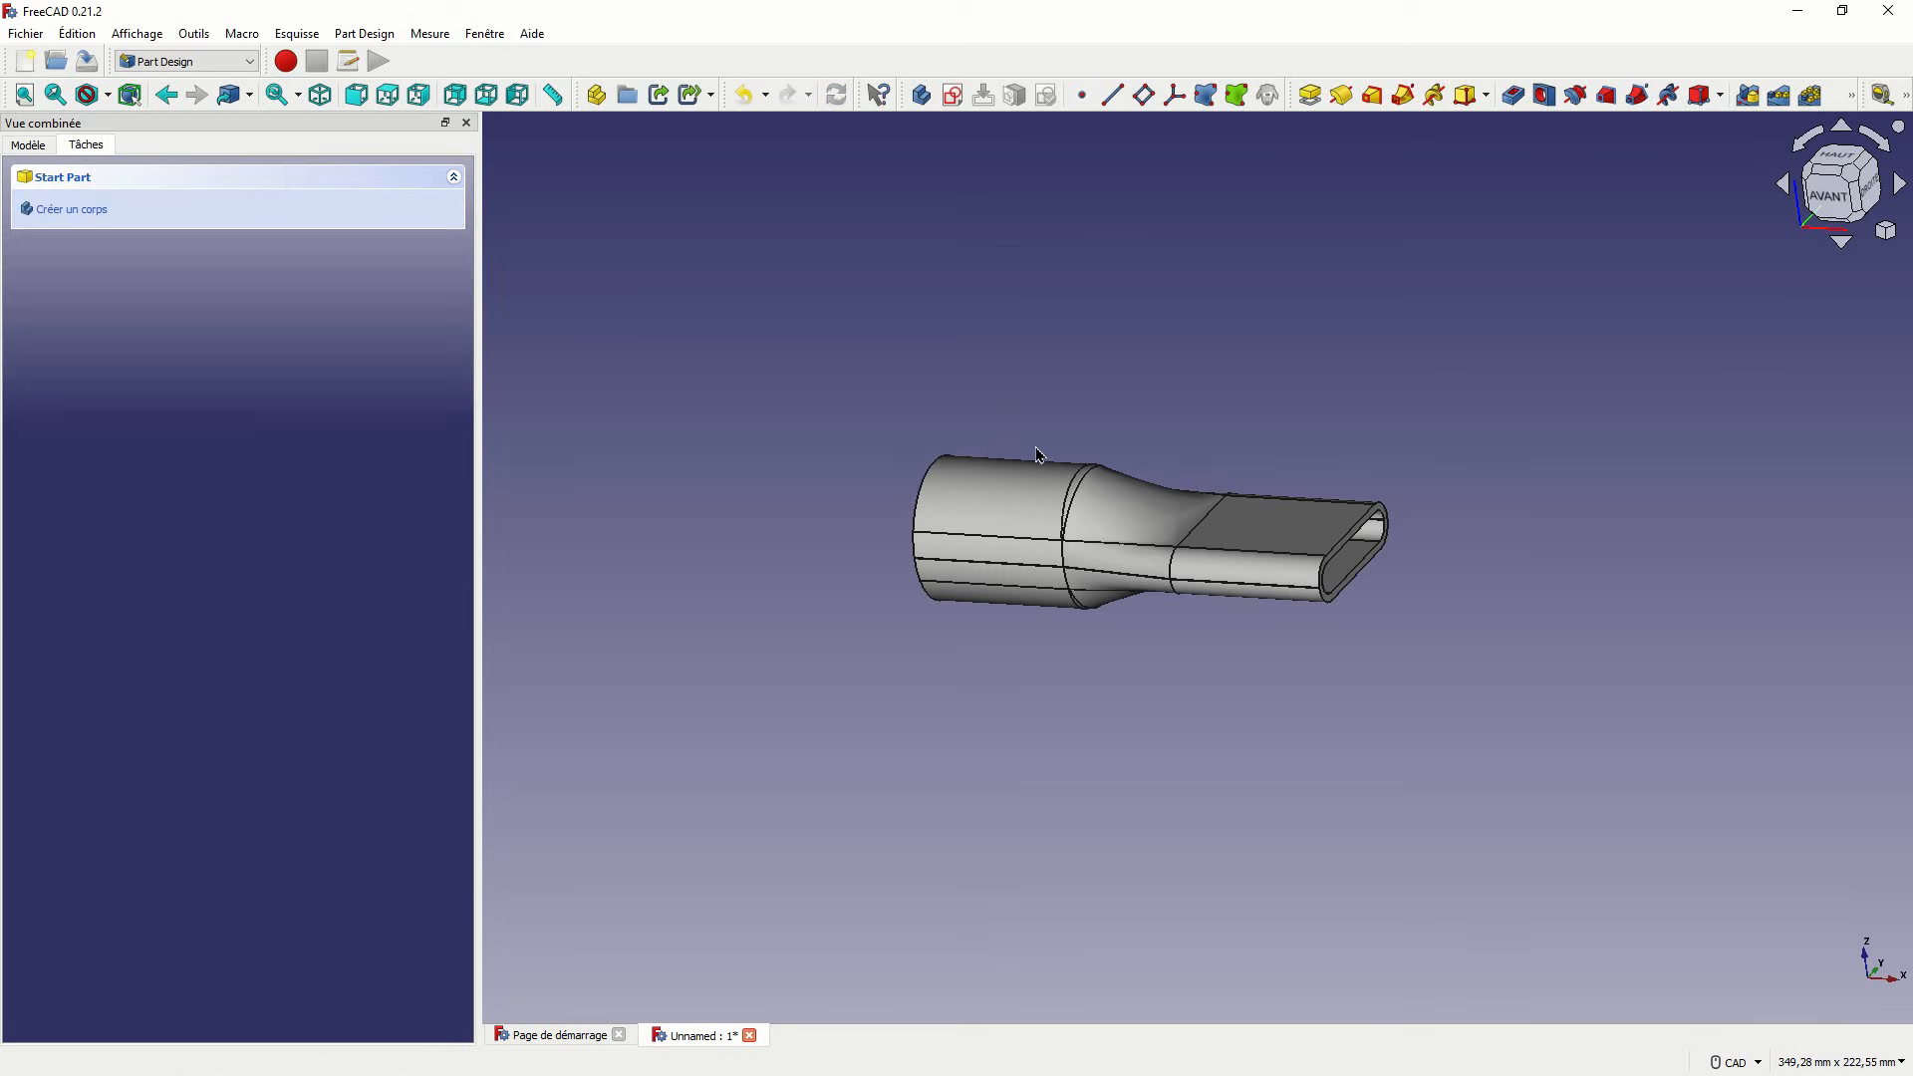
Export the Corps body as an STL mesh named Embout.
scroll(1083, 449, down, 2)
scroll(1083, 448, up, 5)
middle_drag(1166, 816, 618, 529)
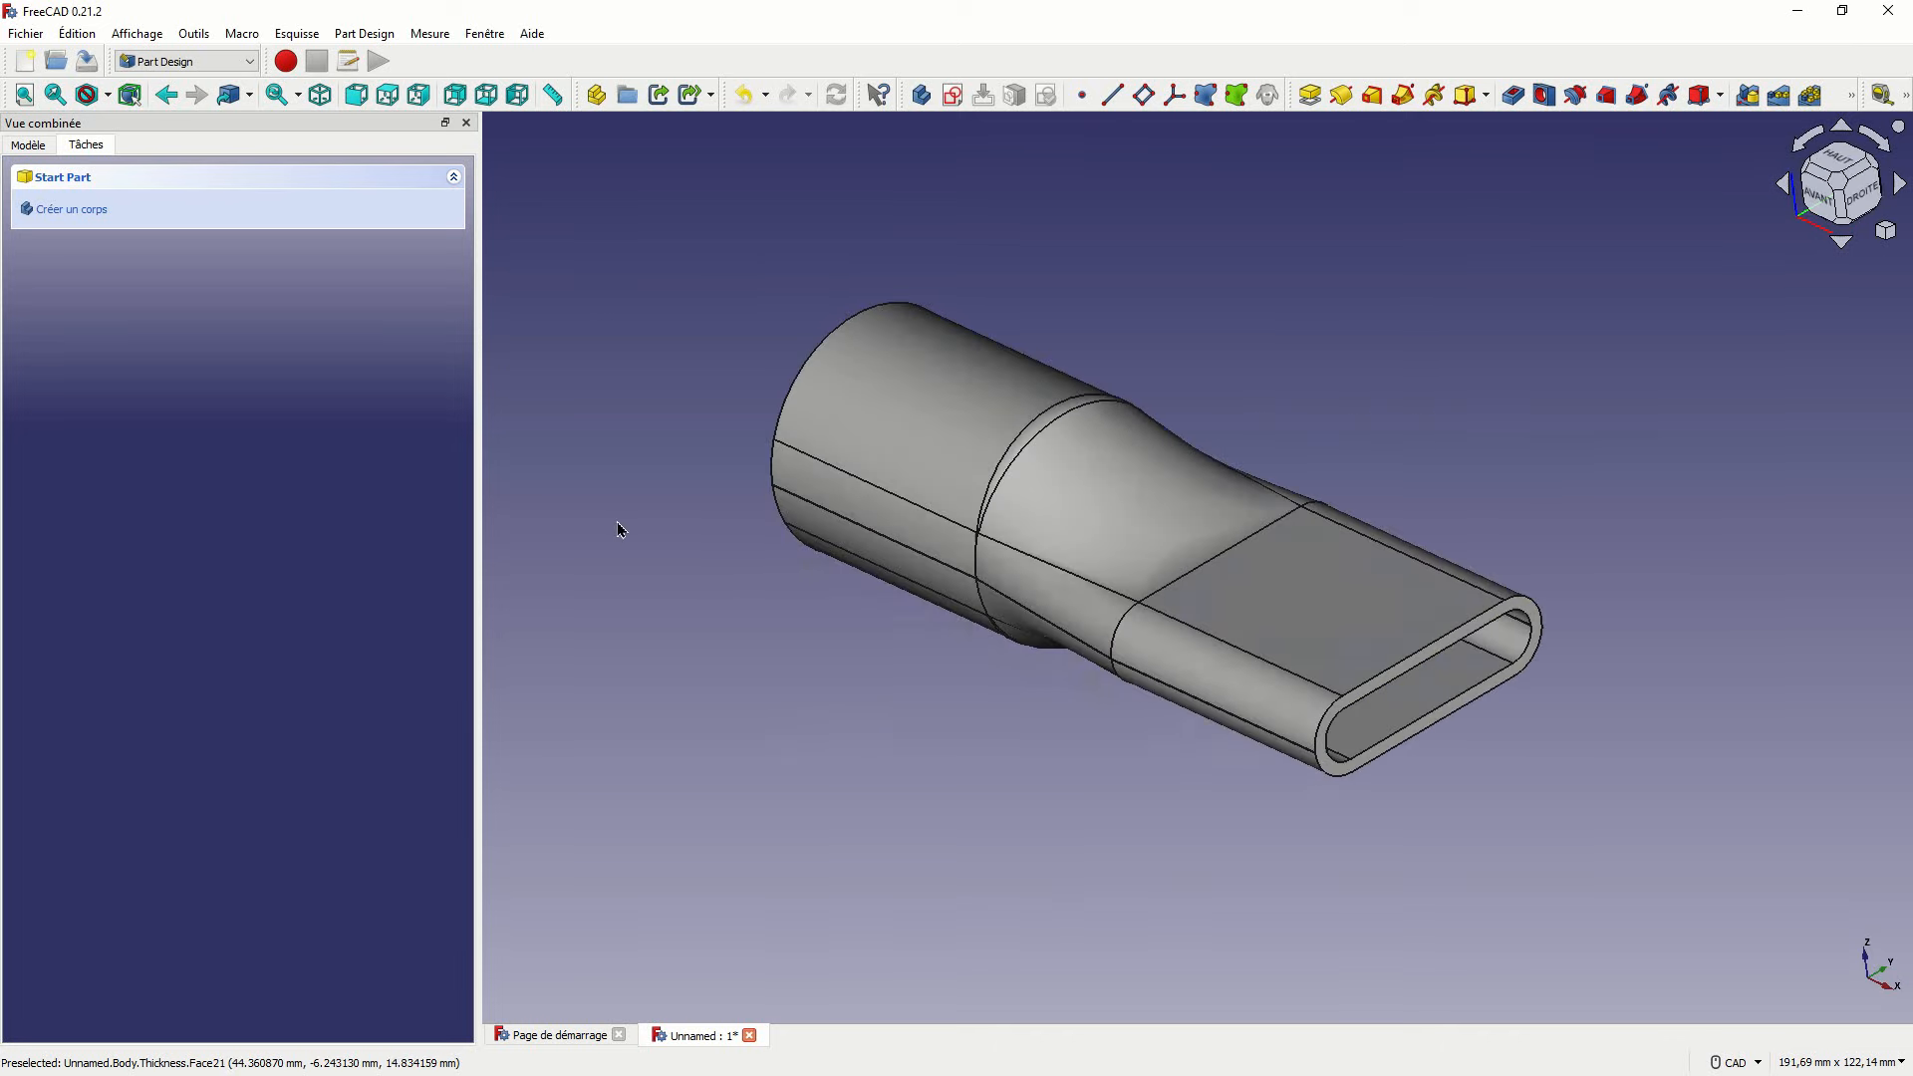
click(30, 145)
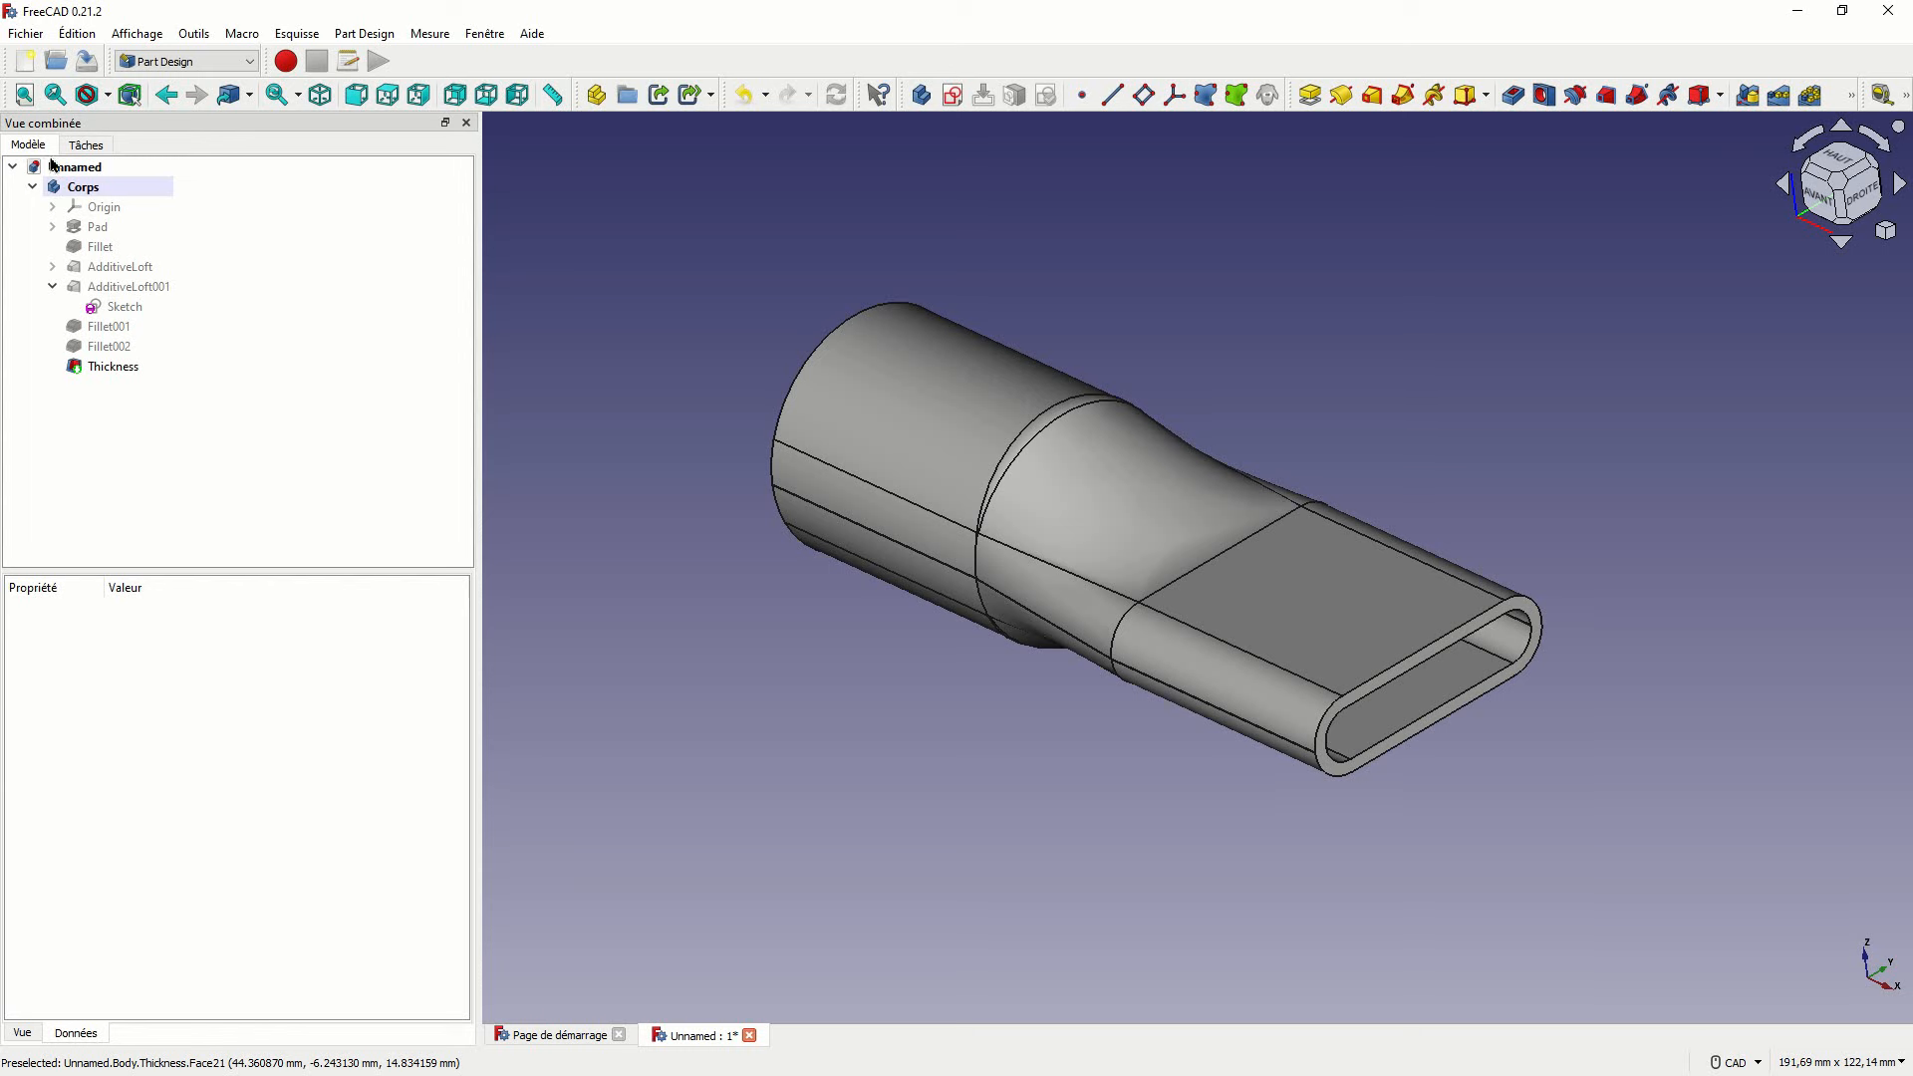
click(81, 188)
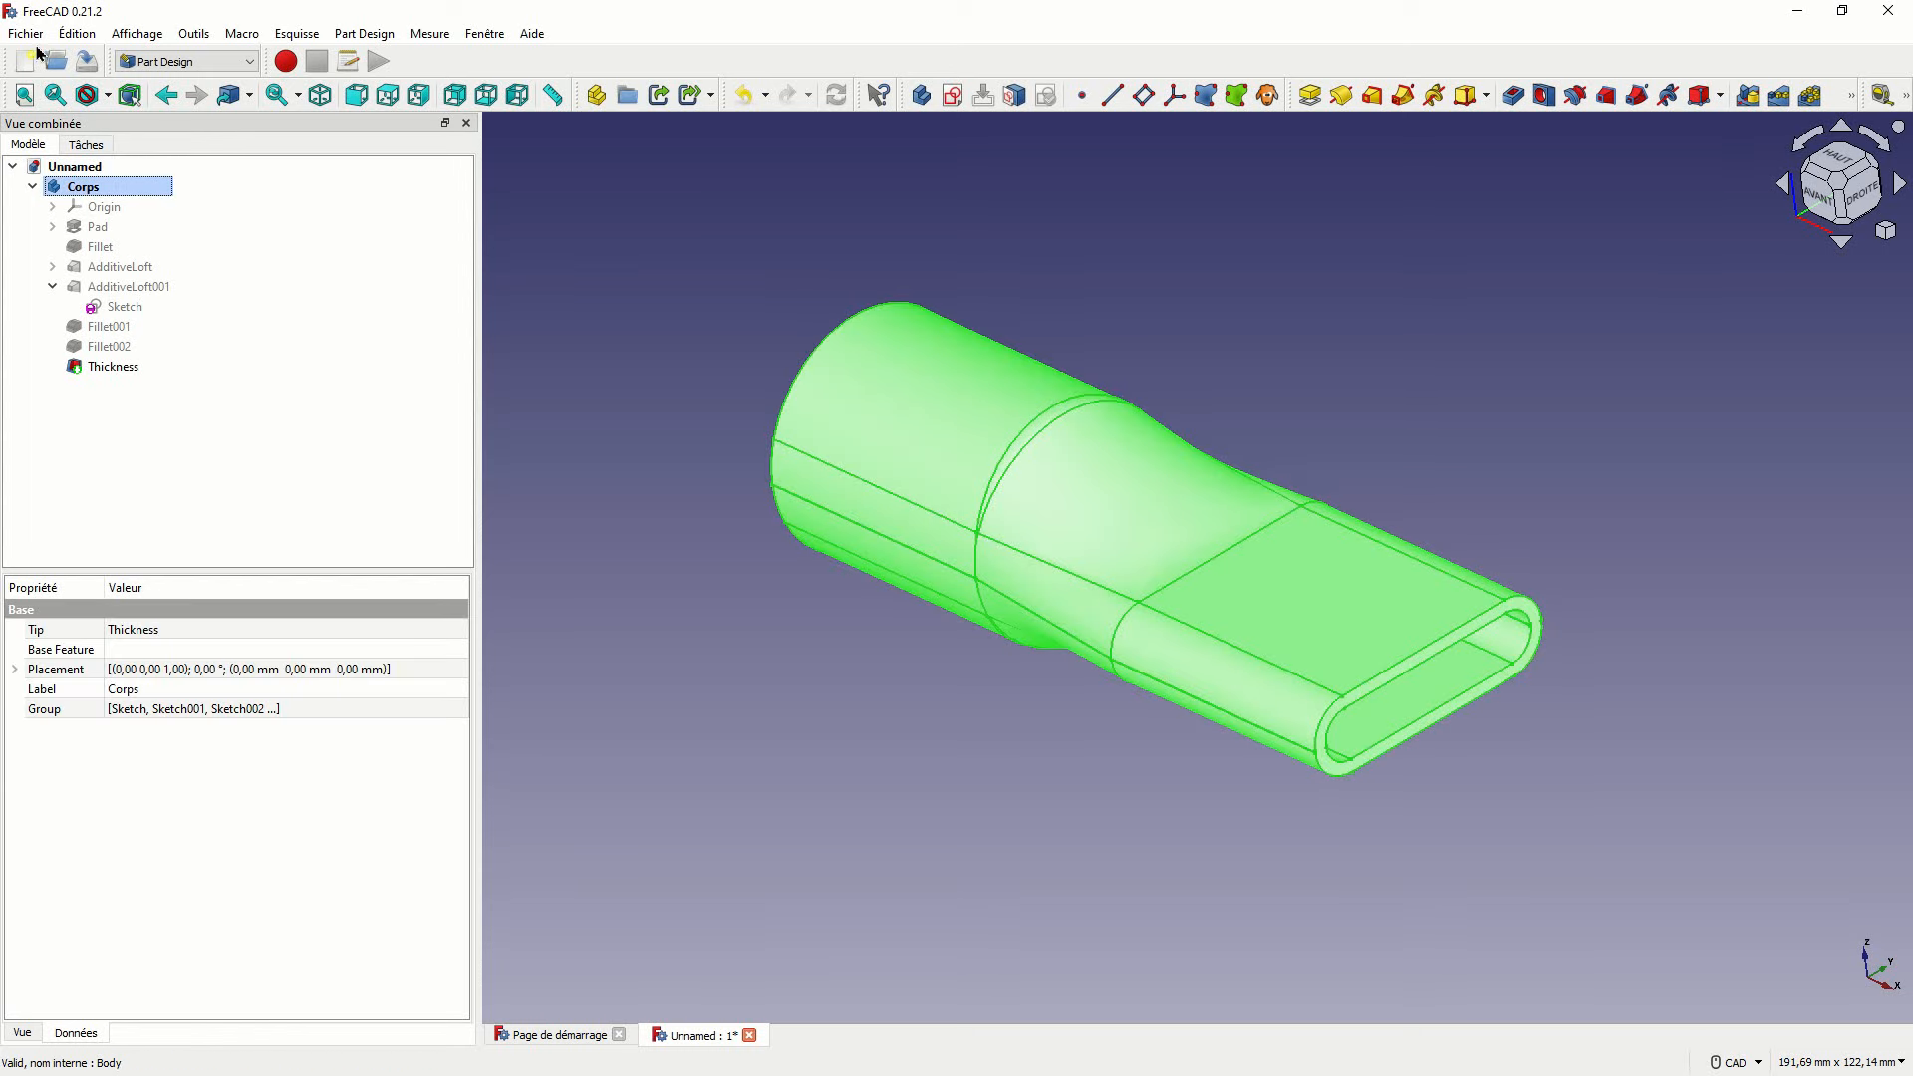
click(27, 35)
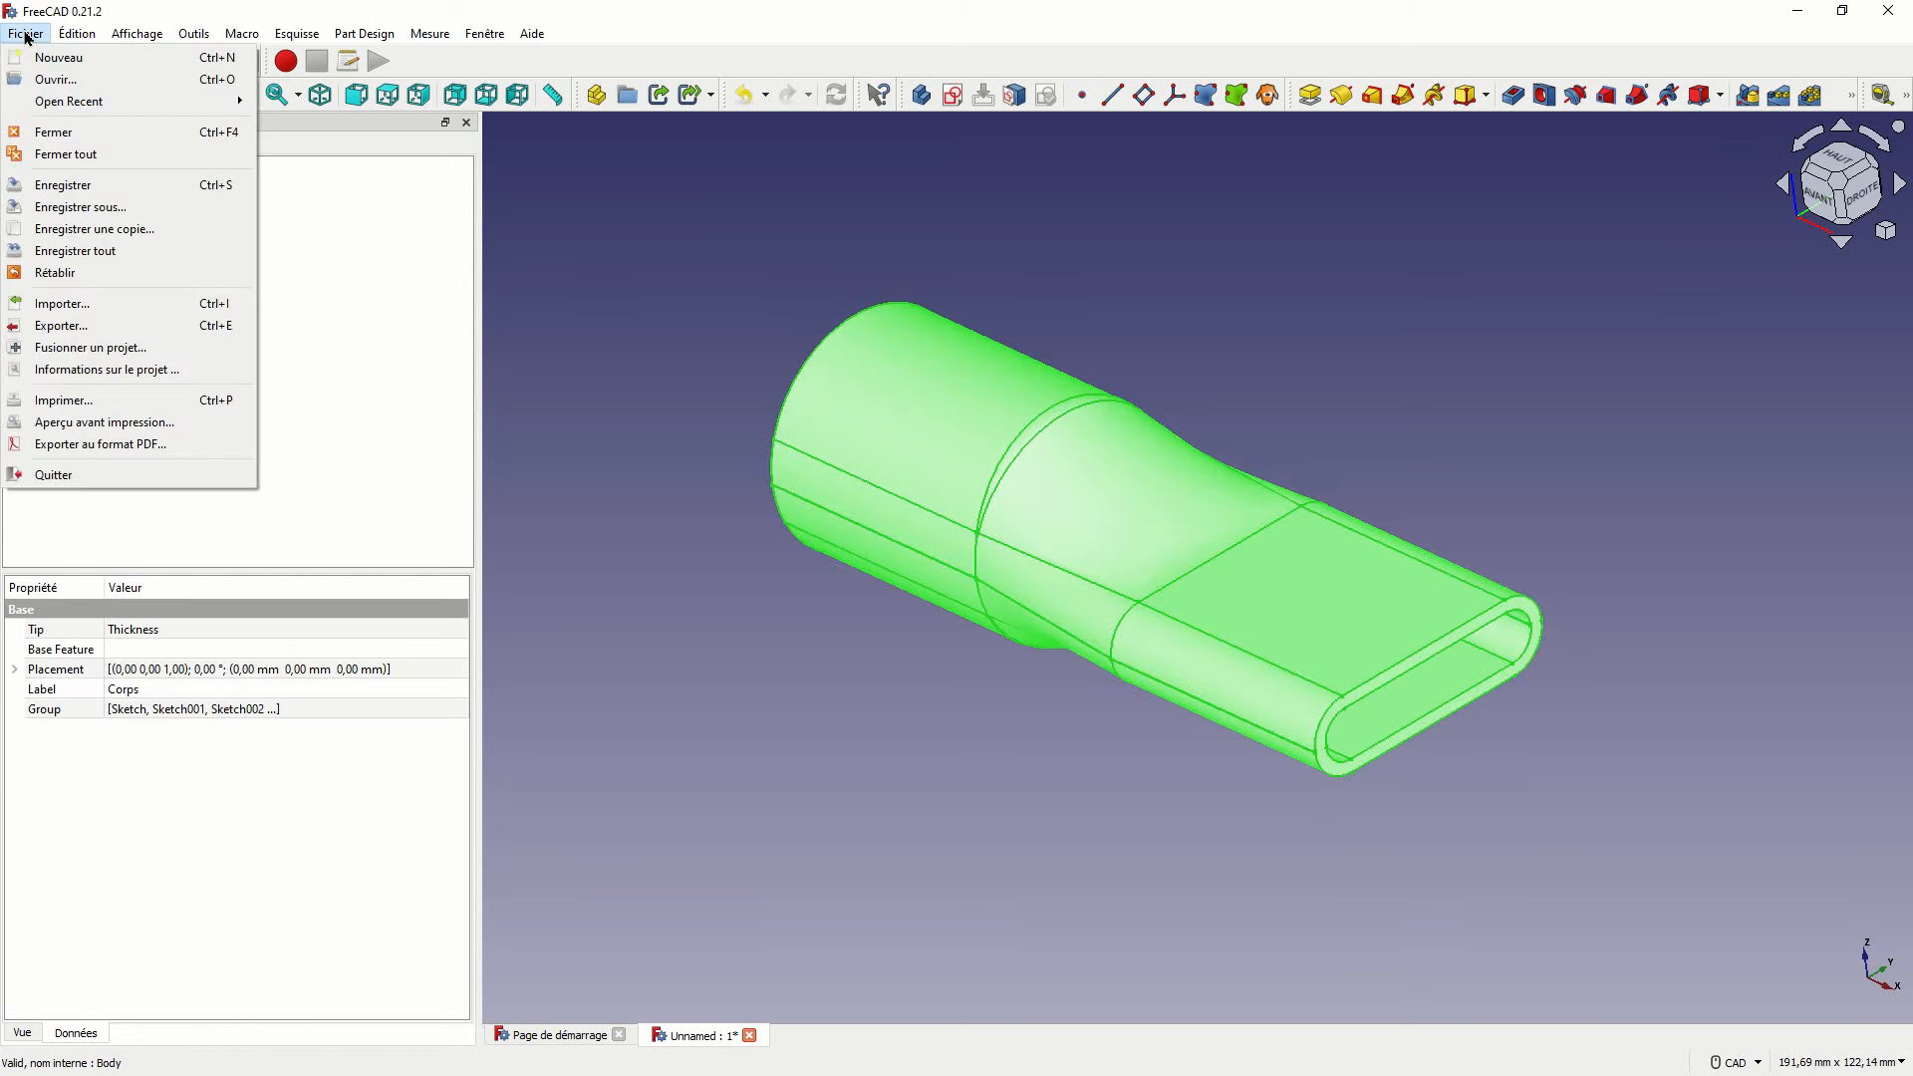
click(66, 325)
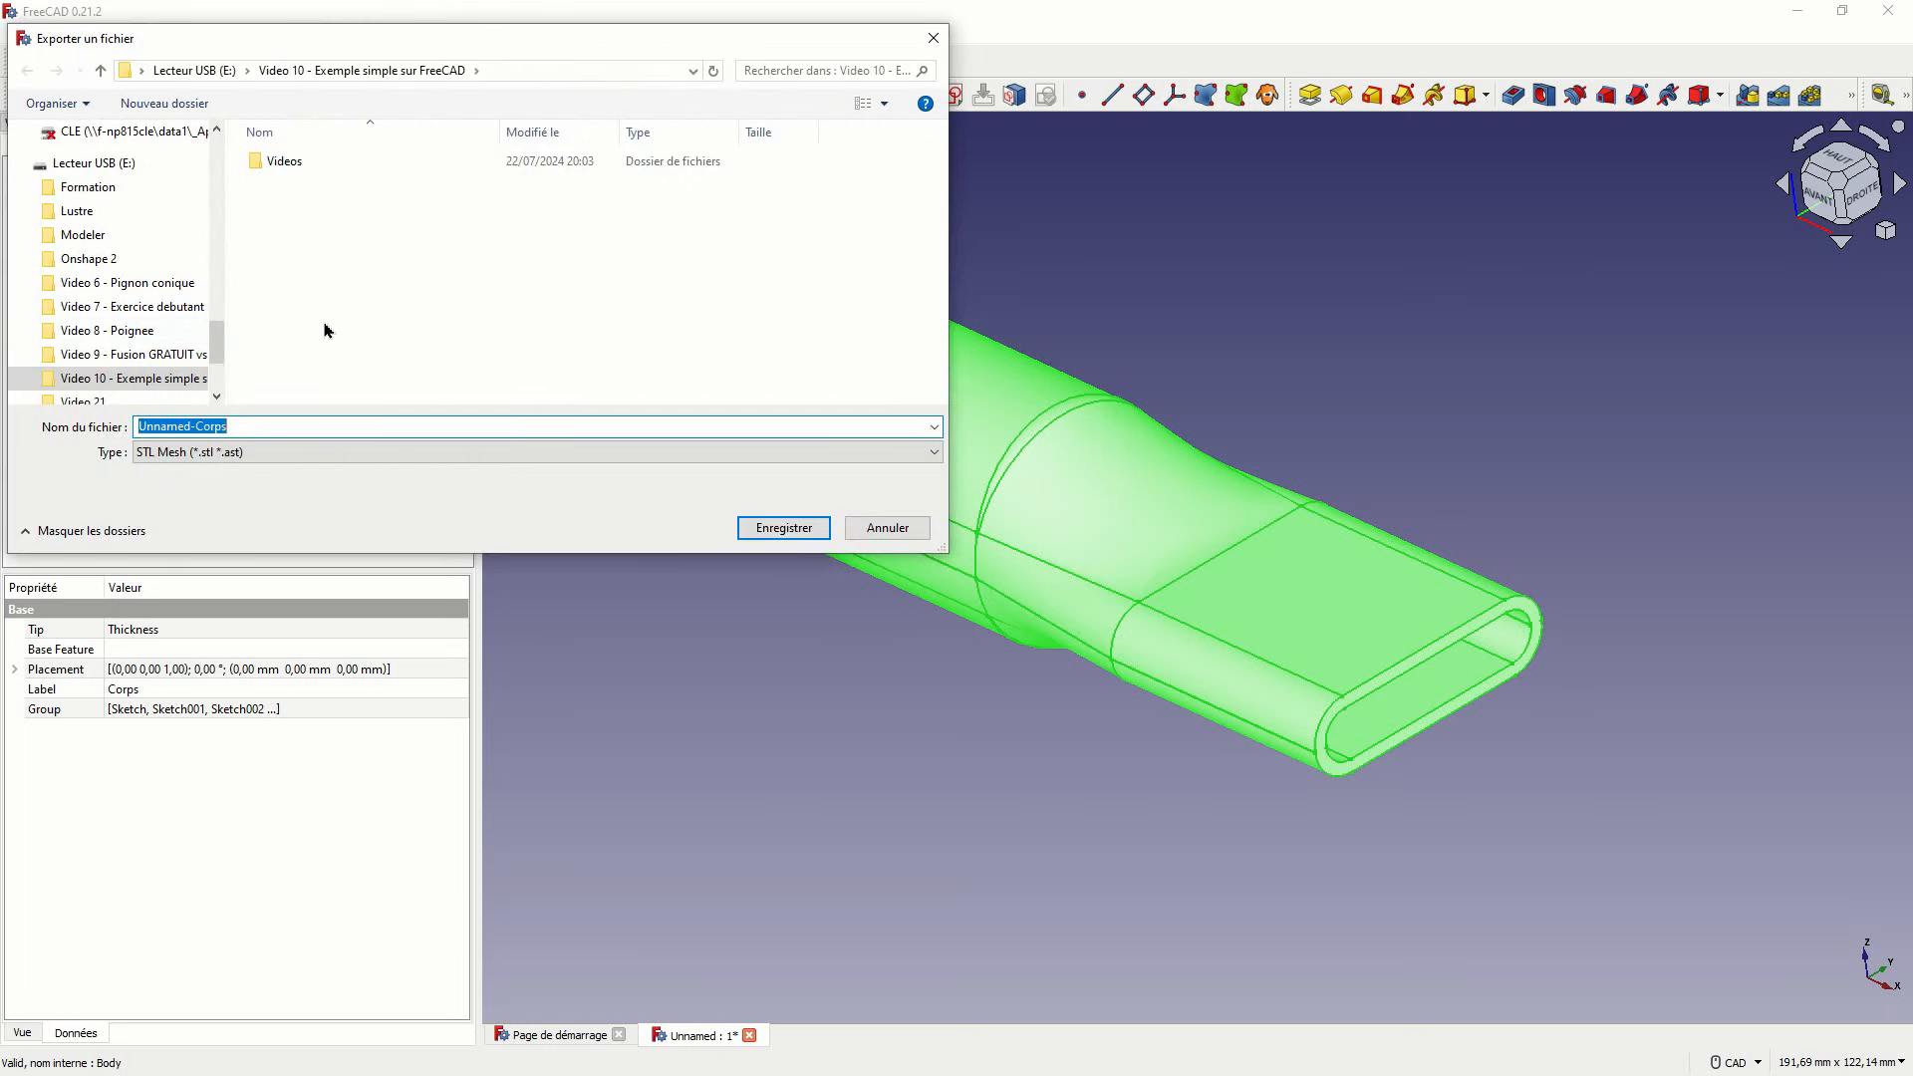
text(Embout)
key(Return)
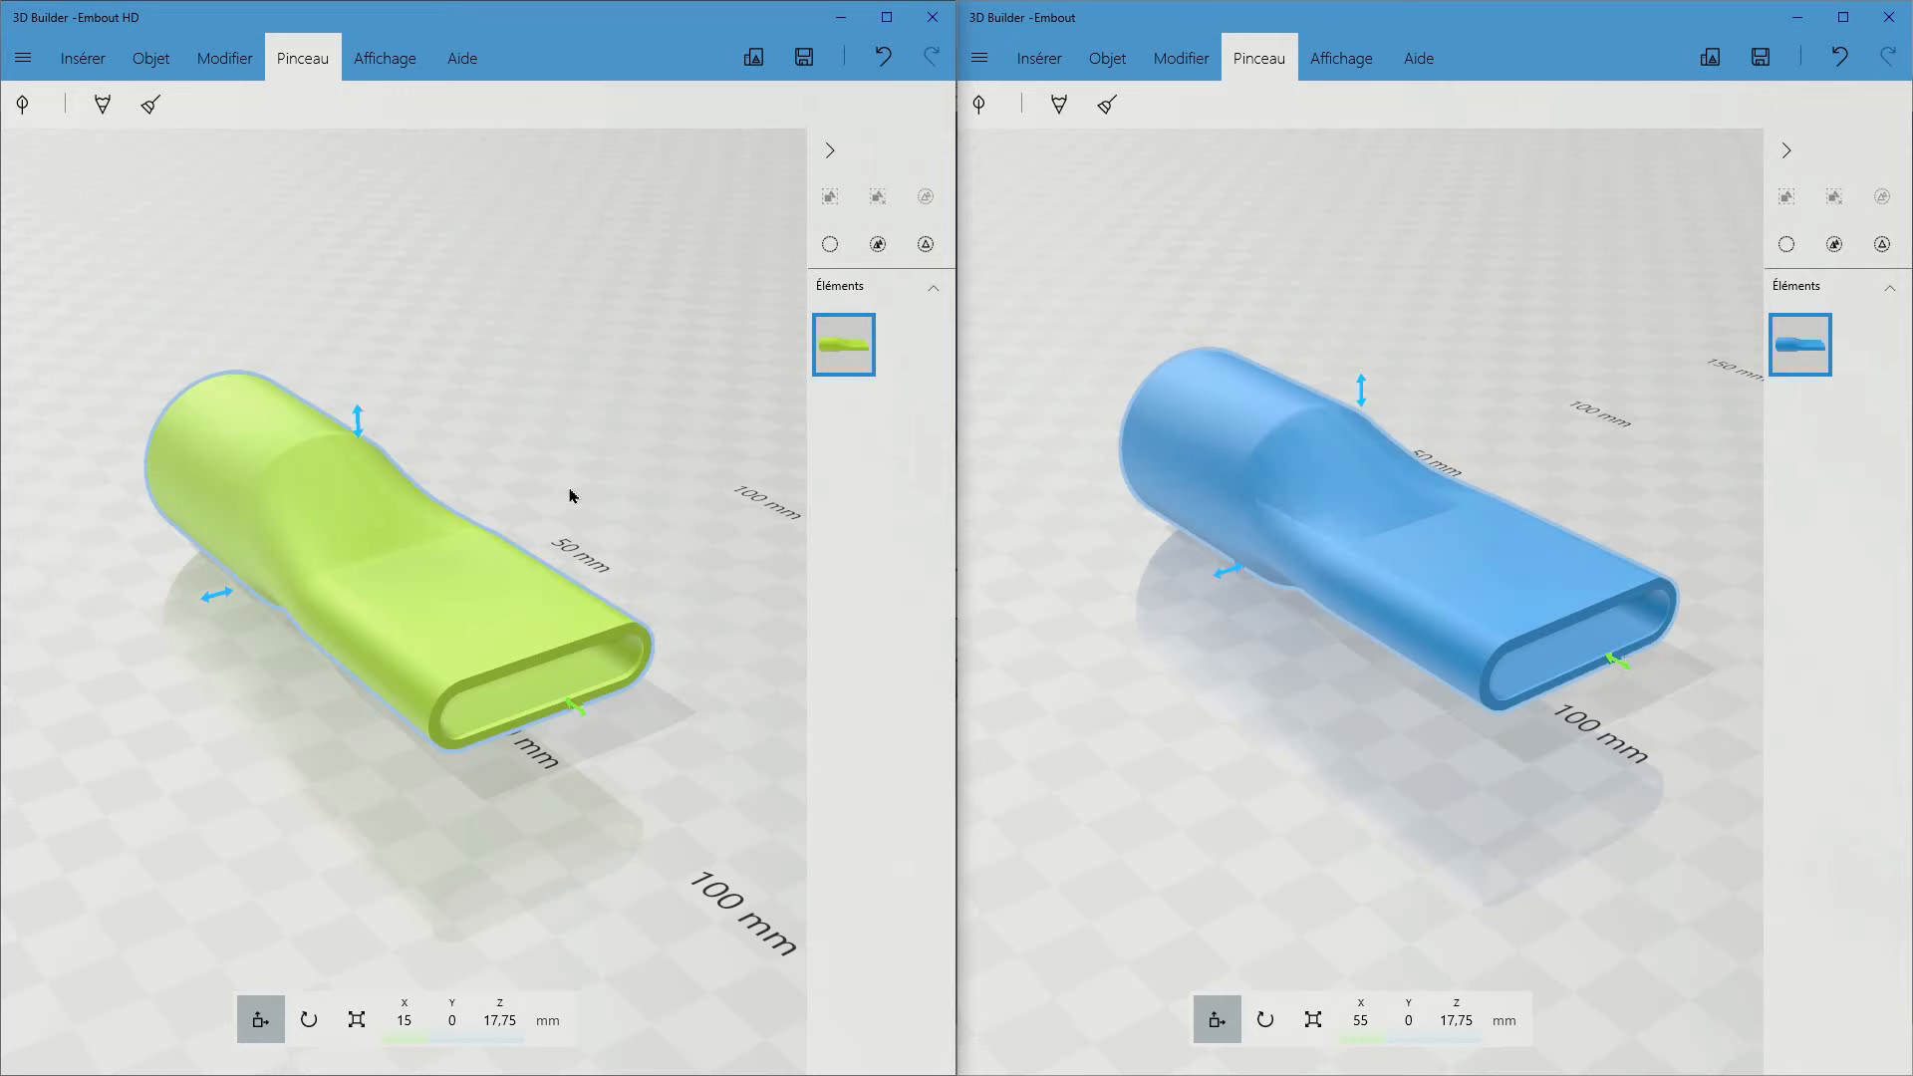
Switch to 3D Builder and examine the surfaces of the Embout HD and Embout meshes side by side.
scroll(571, 495, up, 3)
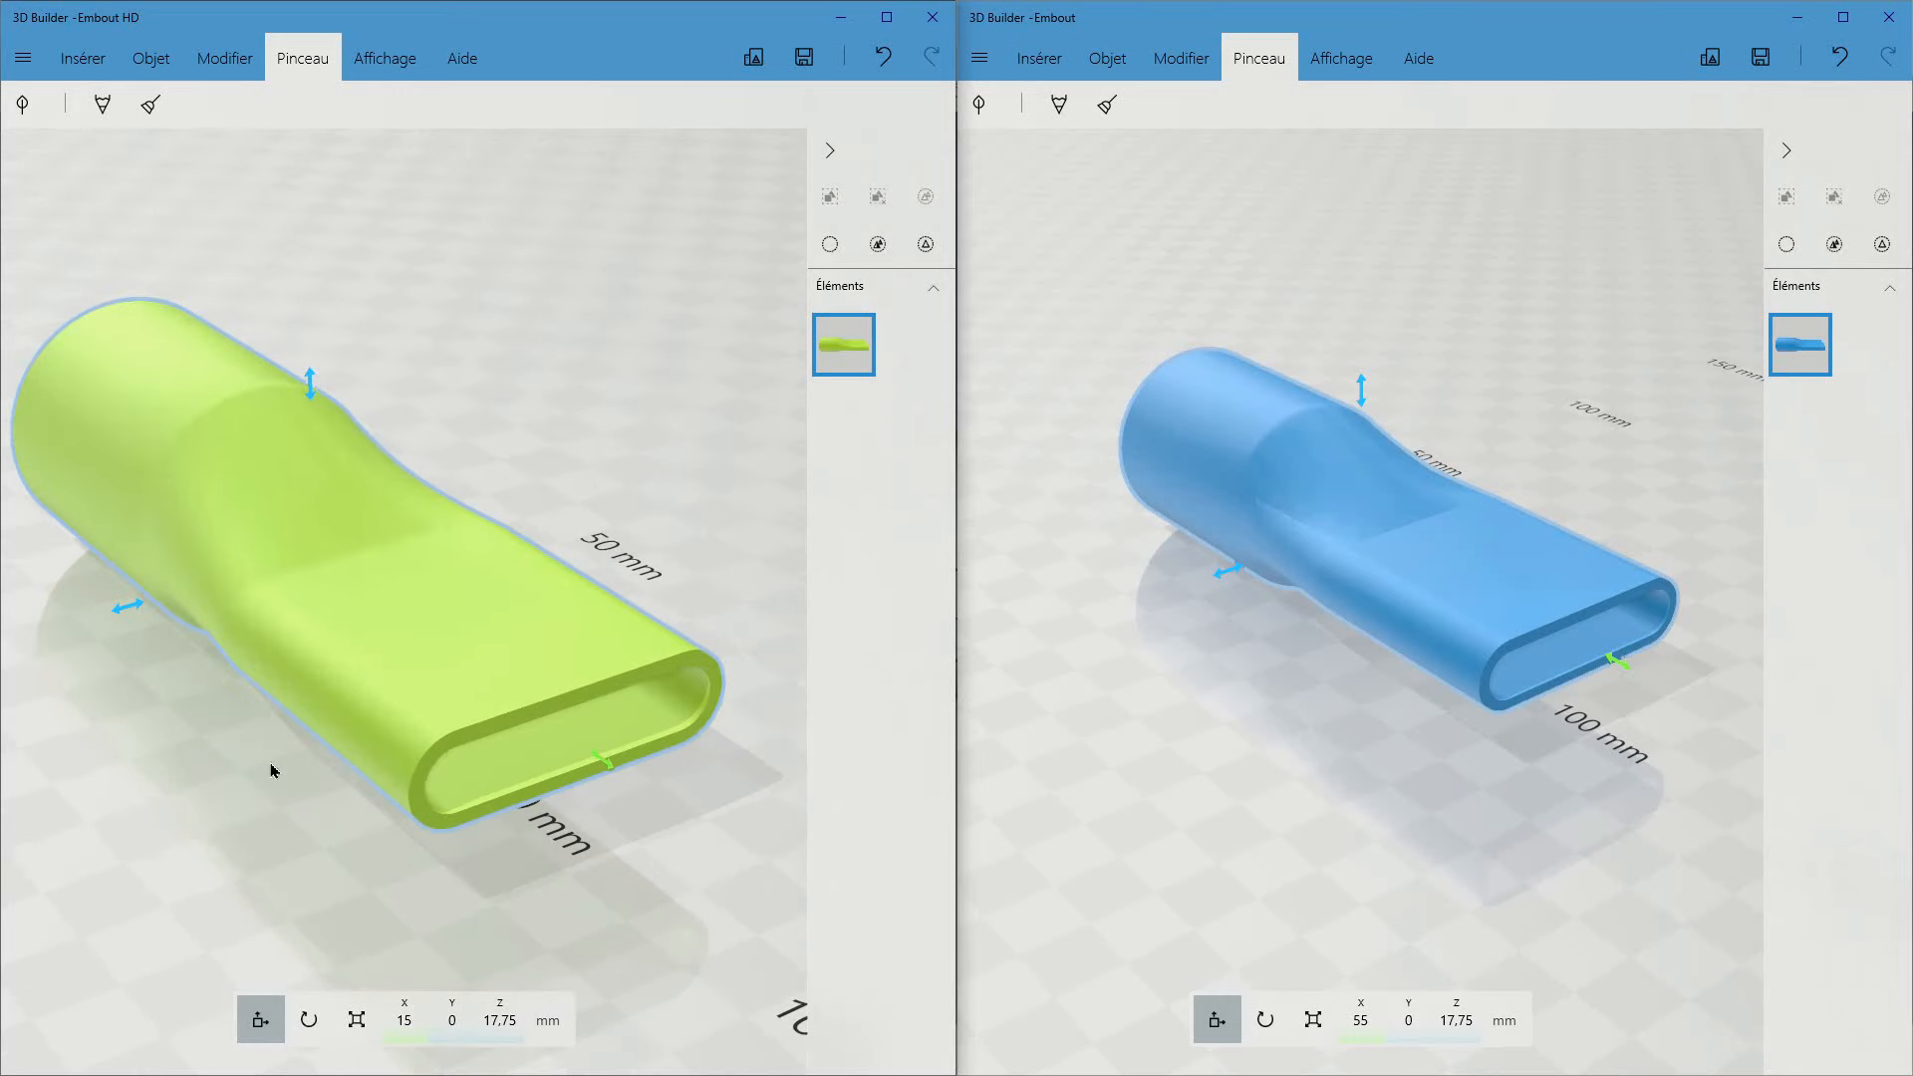
right_drag(271, 770, 231, 780)
scroll(1252, 671, up, 5)
right_drag(1252, 675, 1591, 560)
scroll(1527, 636, up, 2)
scroll(1527, 636, down, 3)
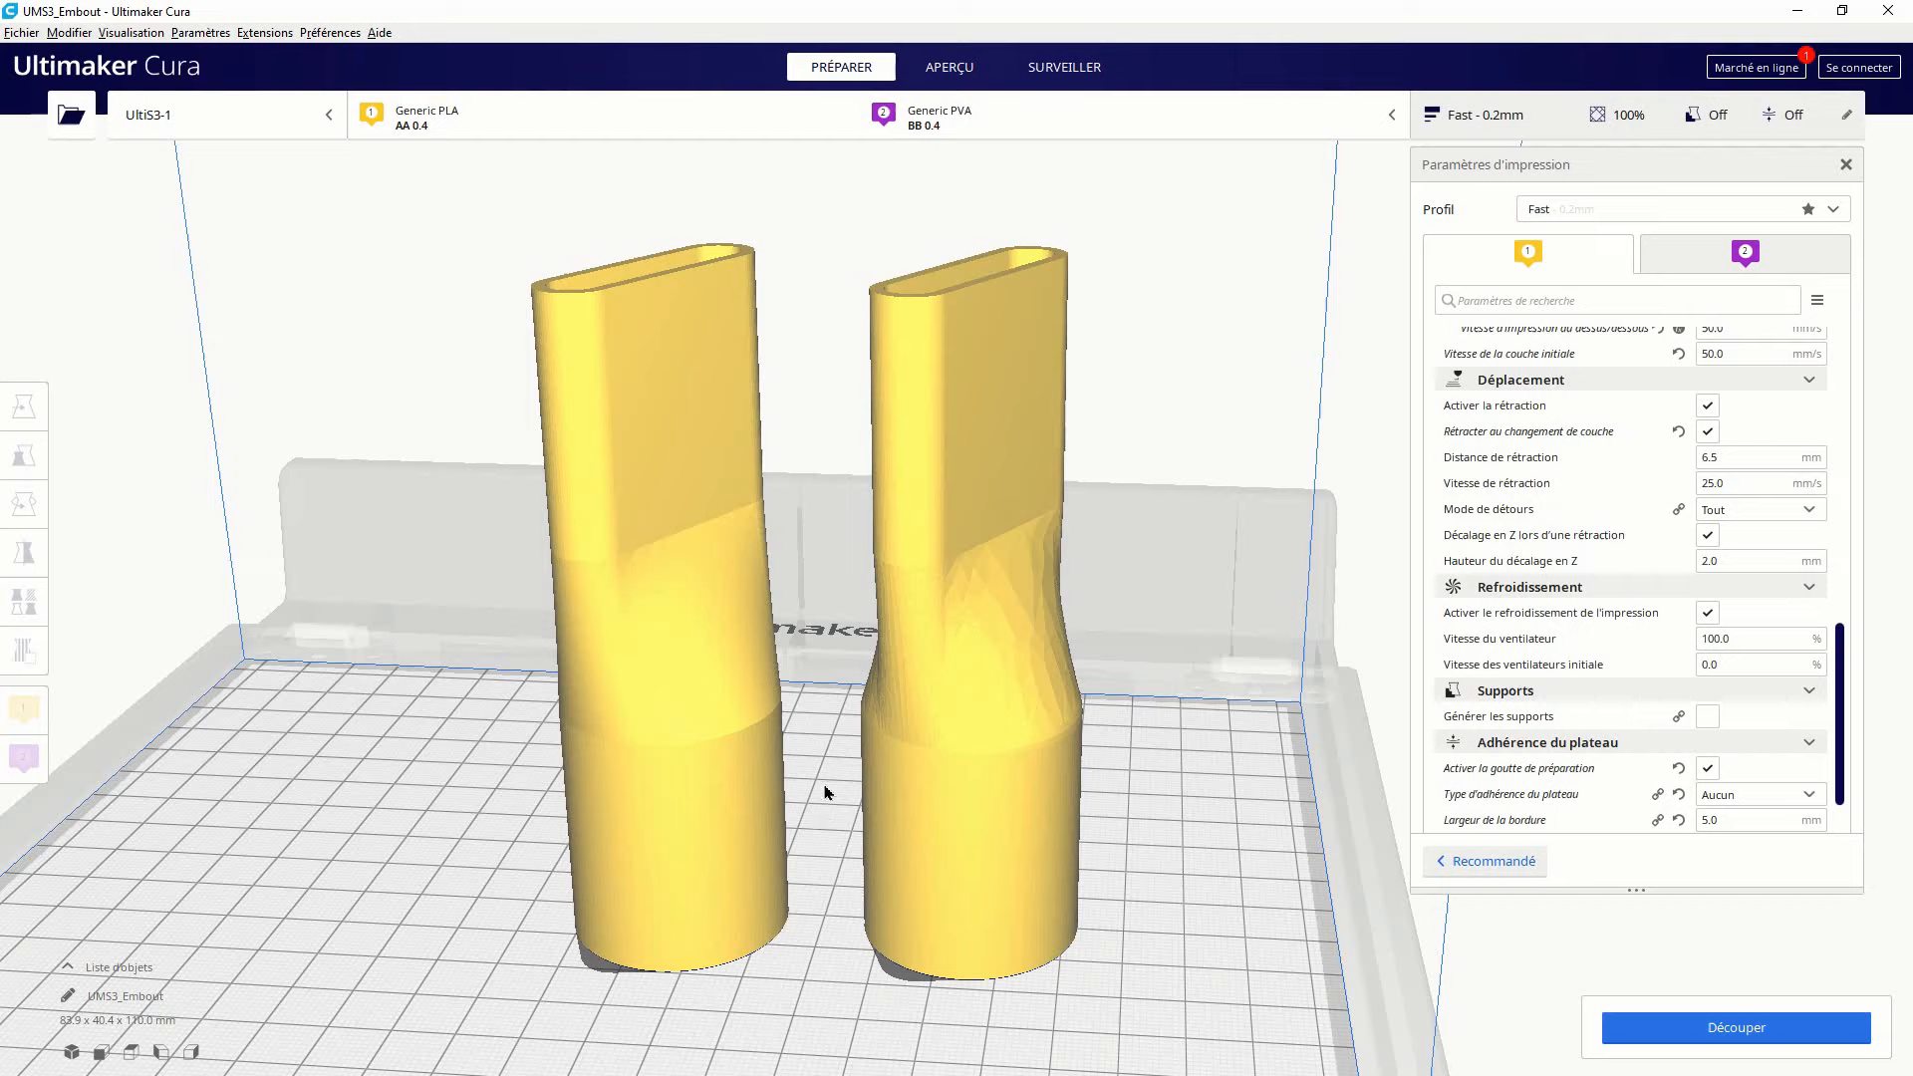
Switch to Ultimaker Cura and compare the surface quality of the two nozzles around their round-to-flat transitions.
scroll(825, 787, up, 5)
scroll(785, 815, up, 1)
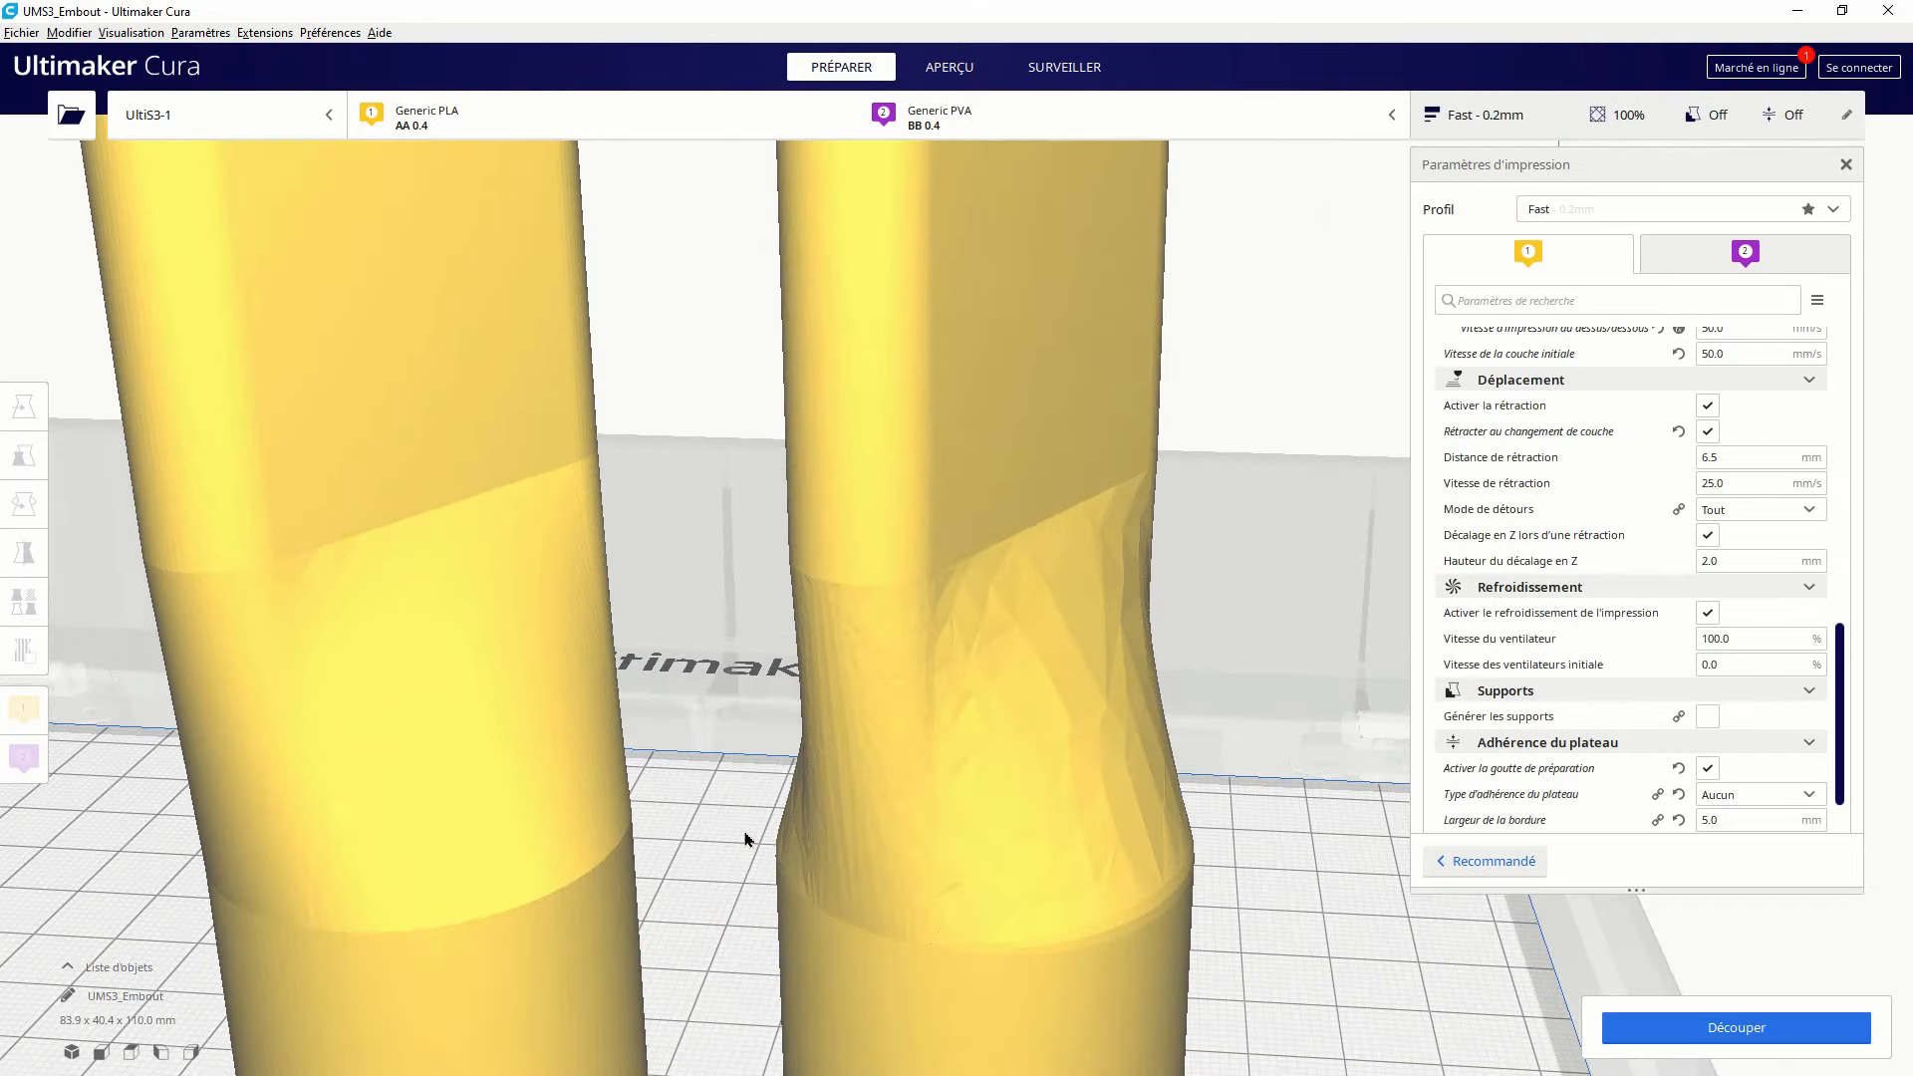
middle_drag(747, 837, 833, 704)
right_drag(827, 739, 830, 654)
scroll(831, 645, up, 1)
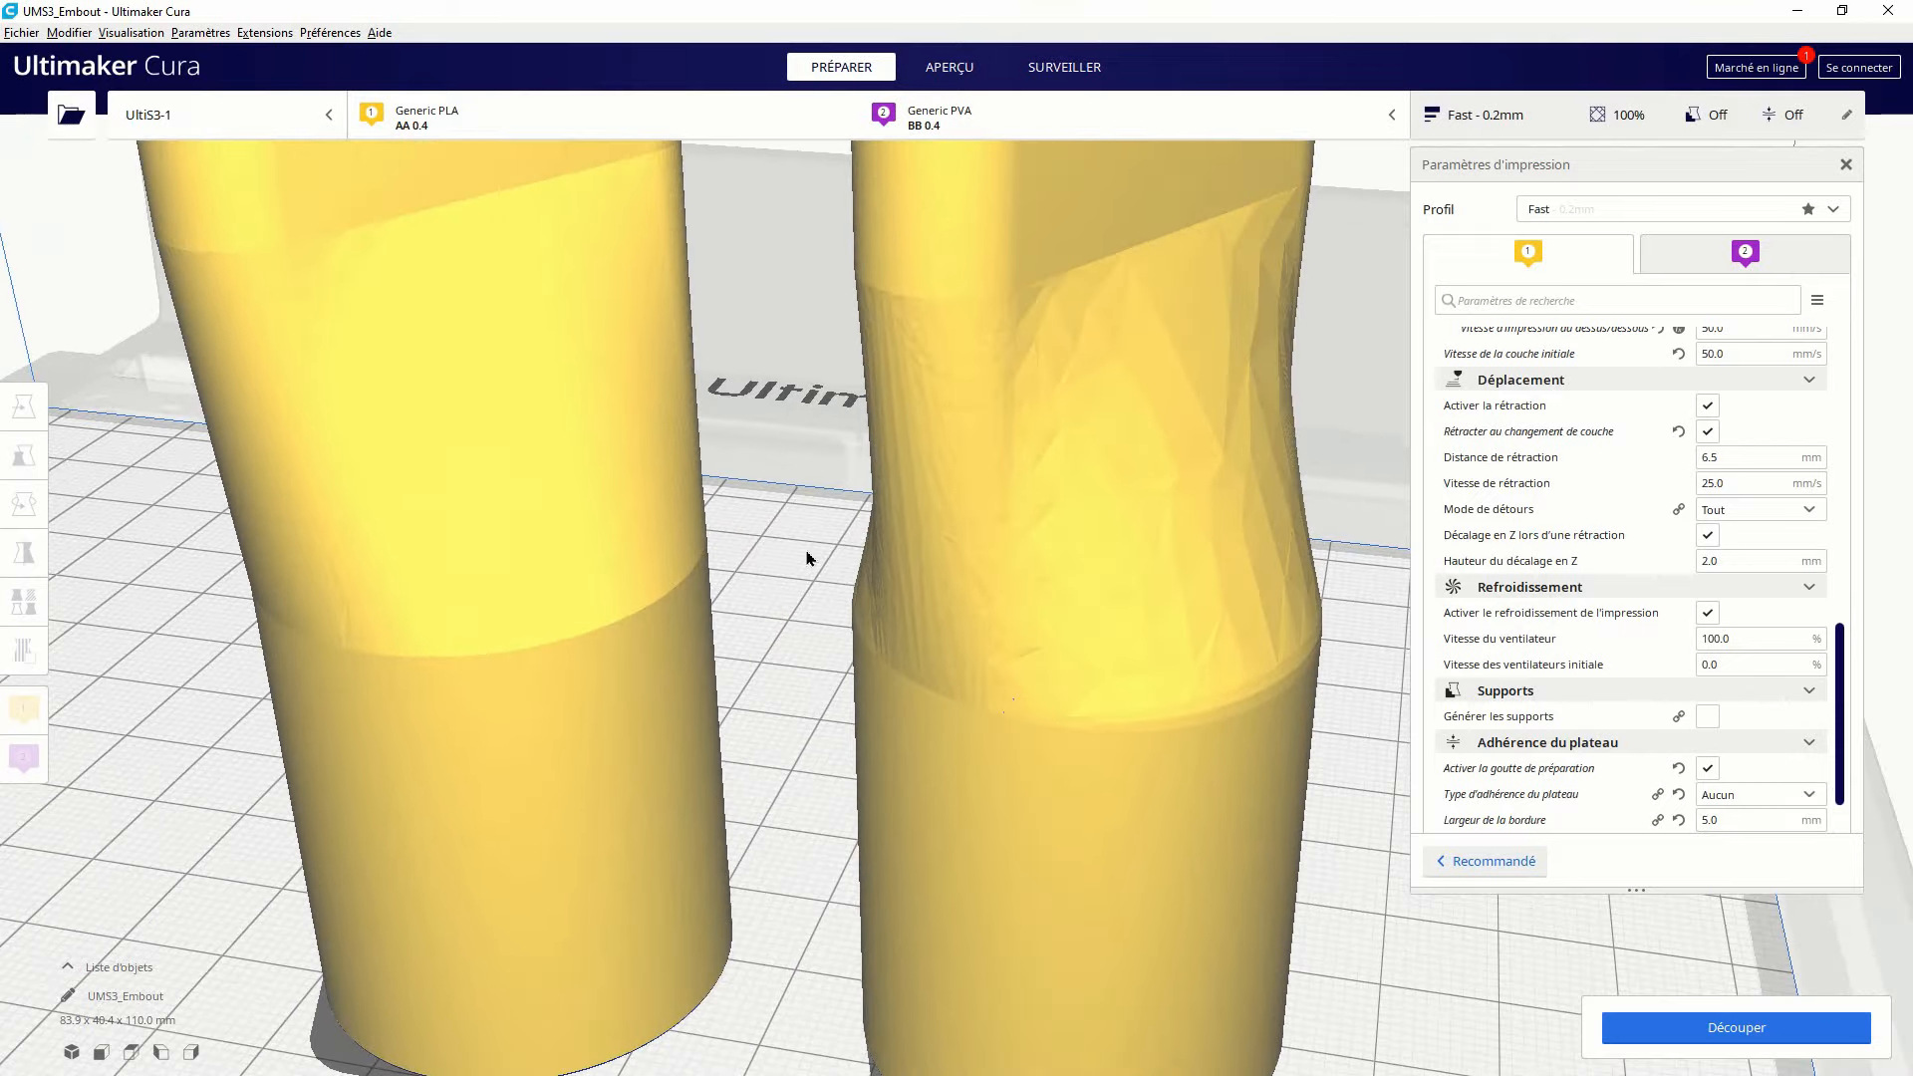
scroll(807, 558, down, 5)
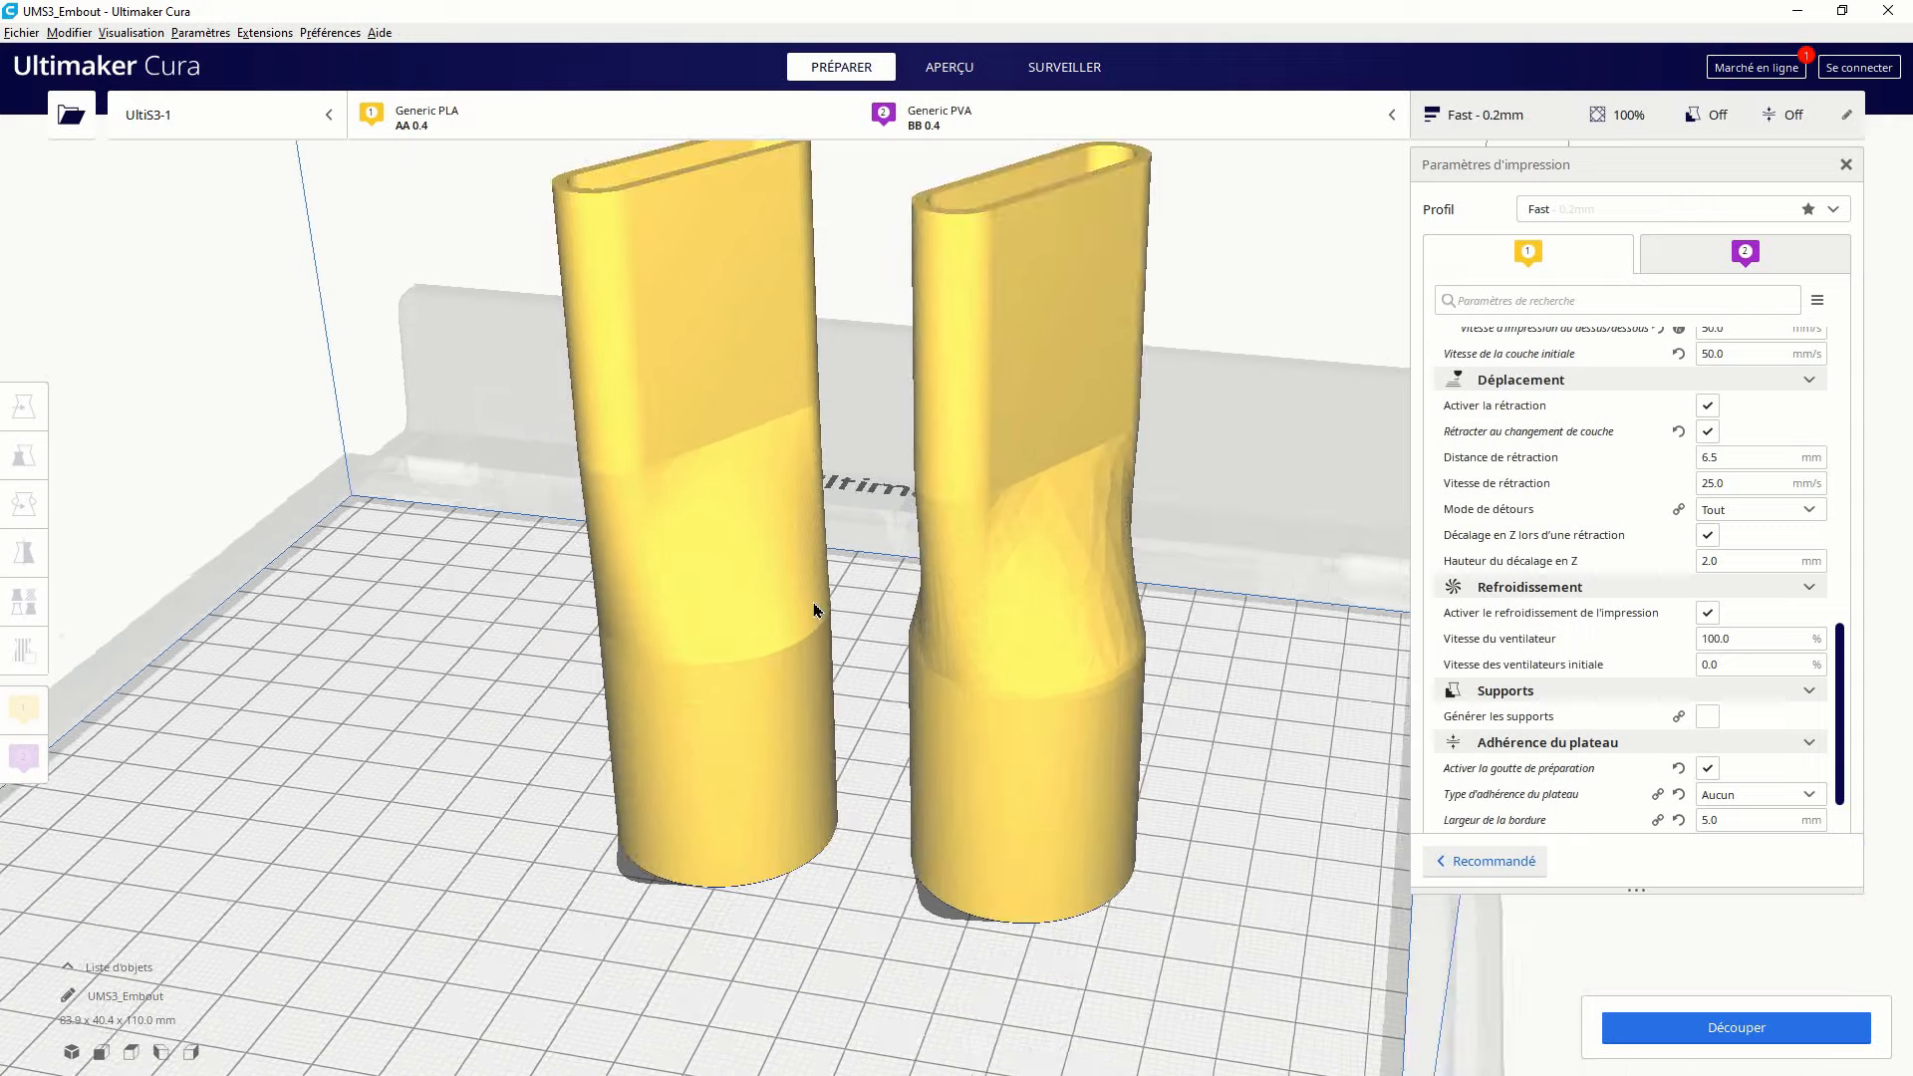
scroll(814, 603, down, 1)
middle_drag(846, 569, 803, 641)
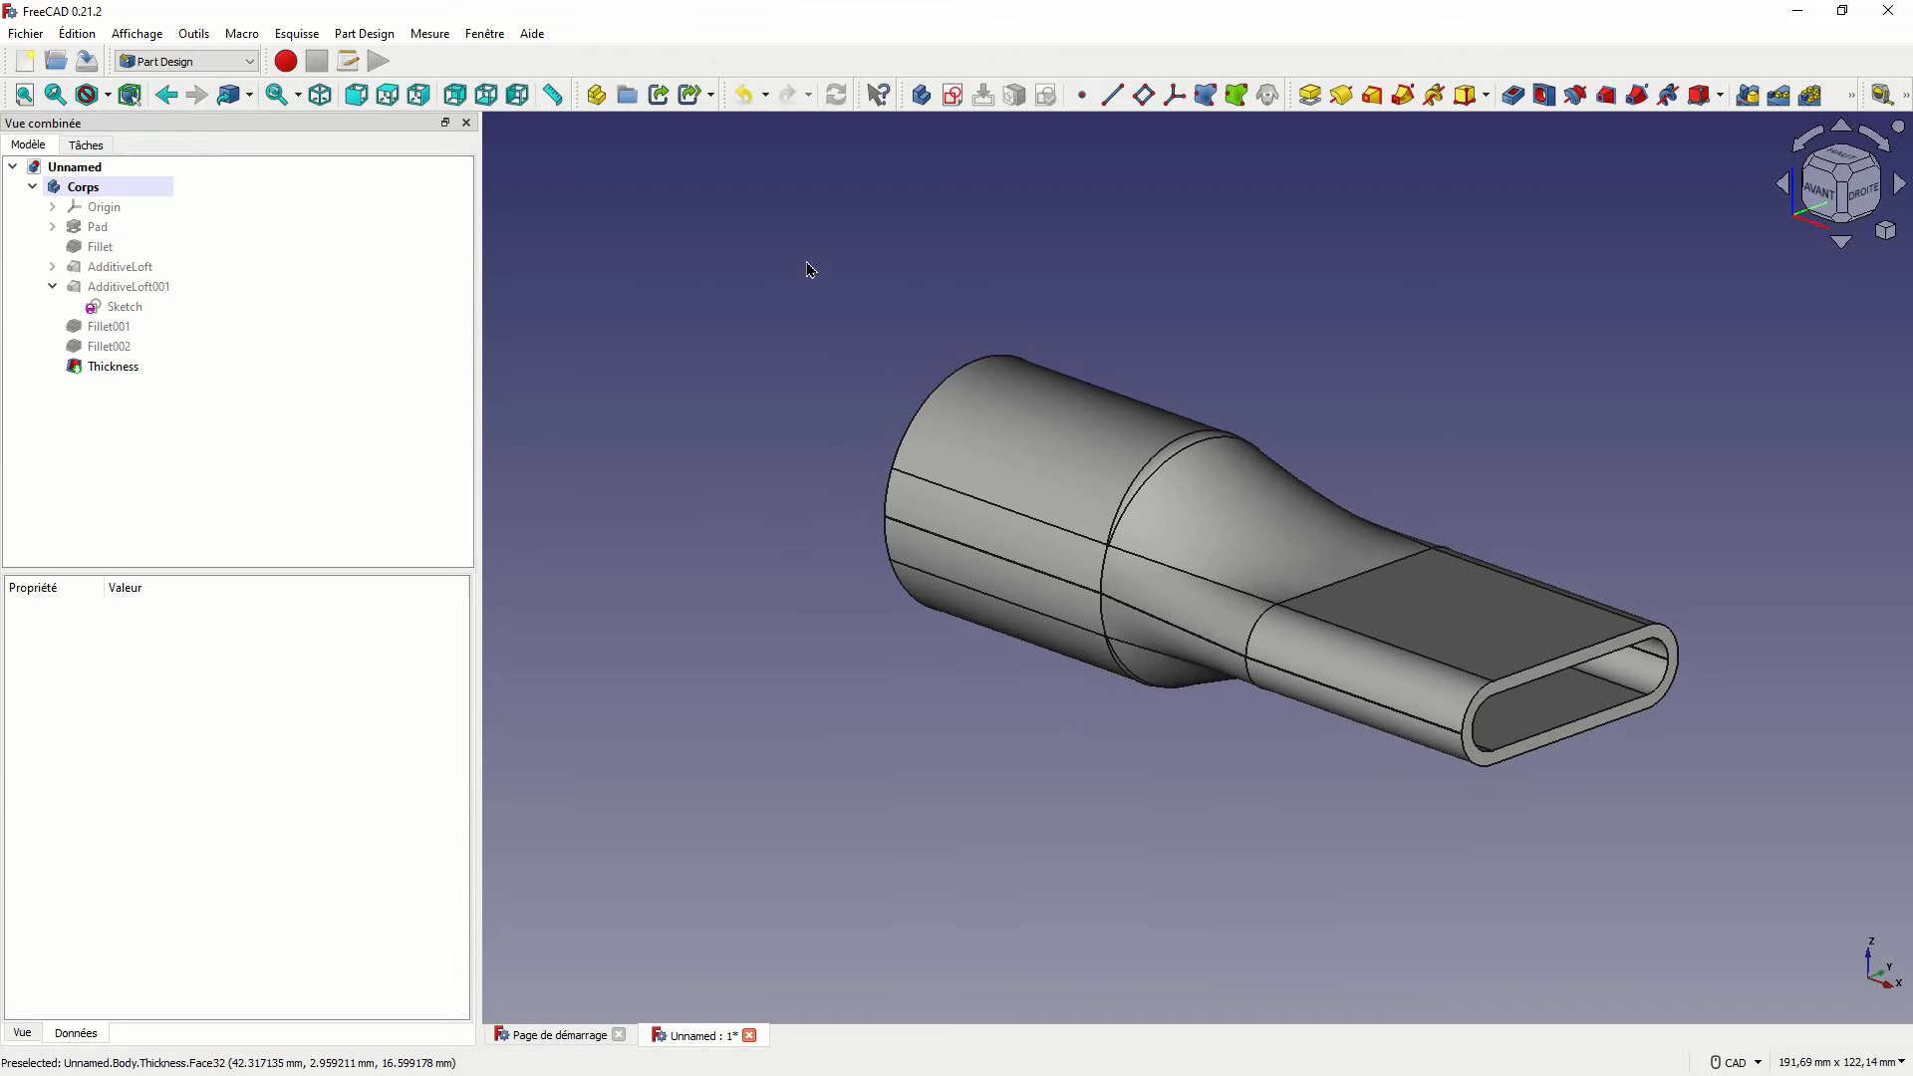
Return to FreeCAD and change the draw style so the surface triangulation of the nozzle is displayed.
scroll(811, 320, down, 2)
scroll(812, 322, up, 1)
scroll(811, 320, up, 3)
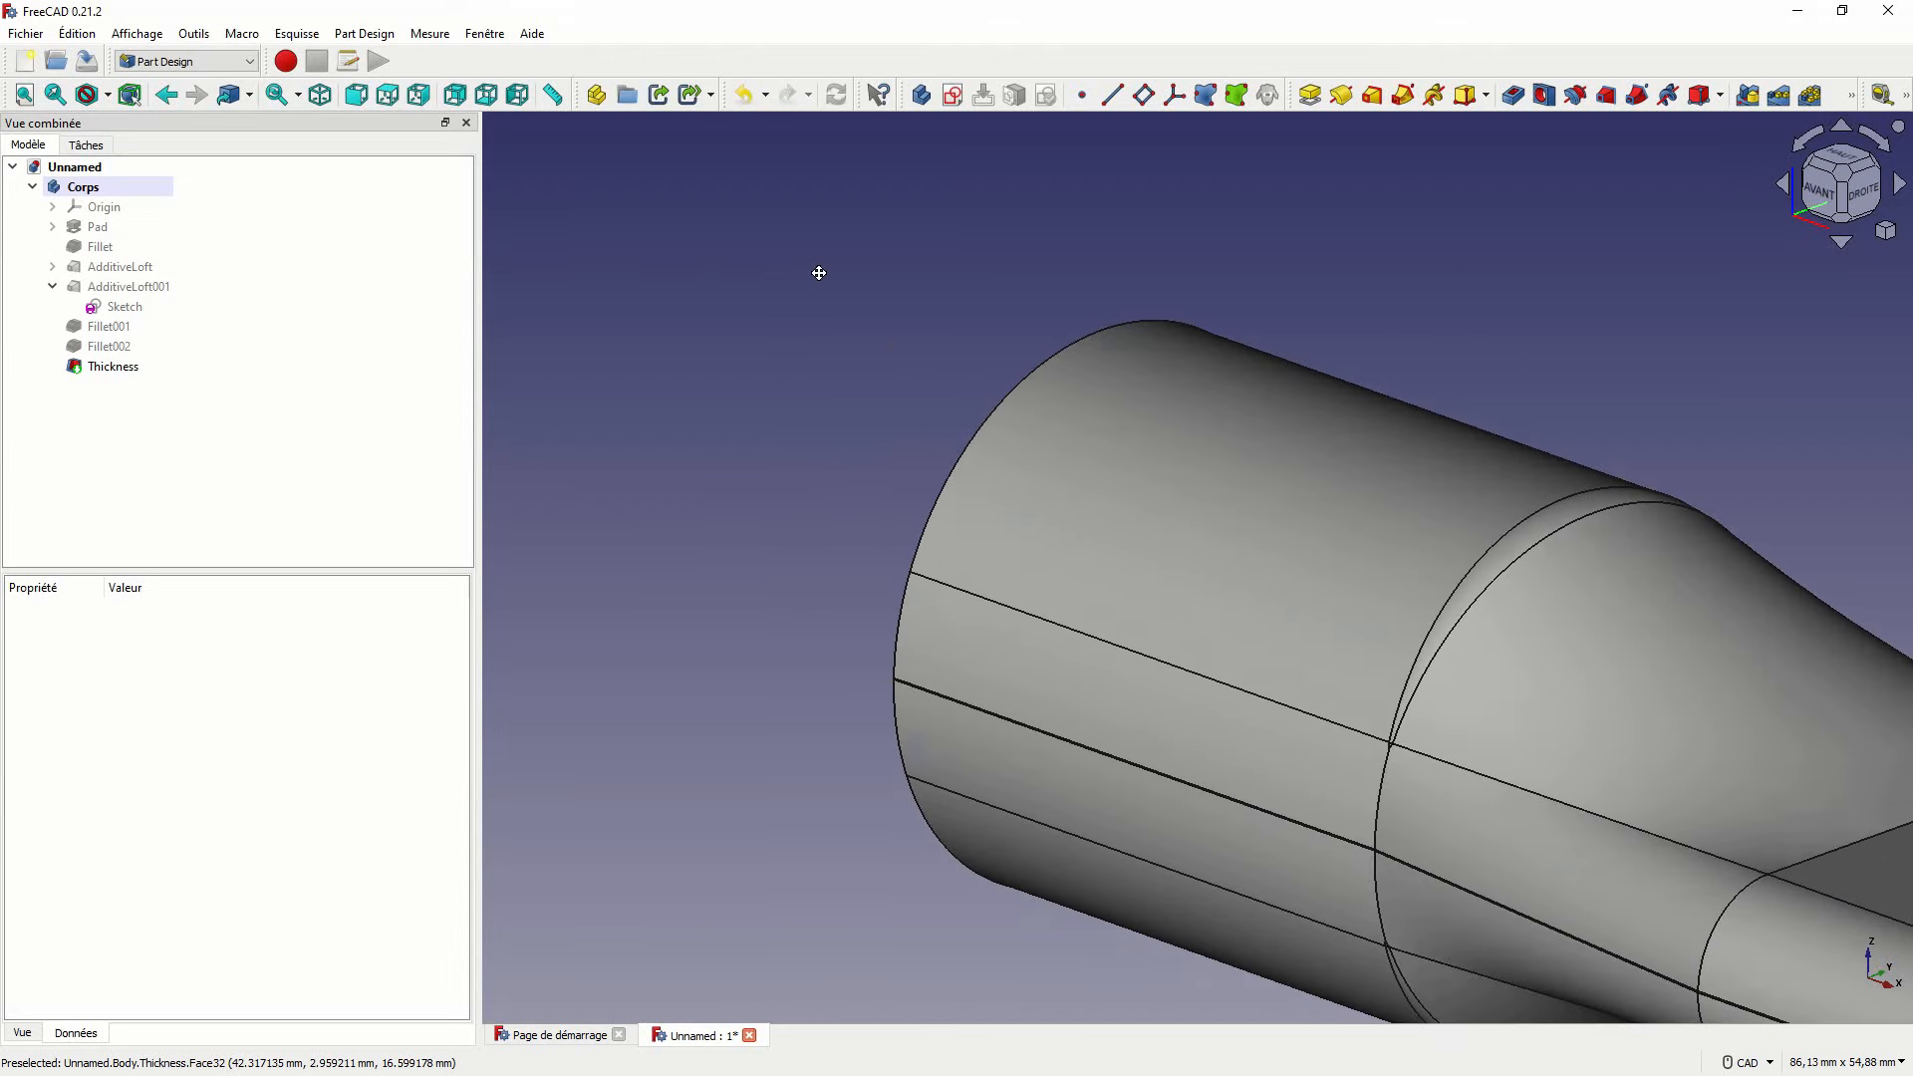
scroll(632, 145, up, 1)
middle_drag(901, 344, 874, 316)
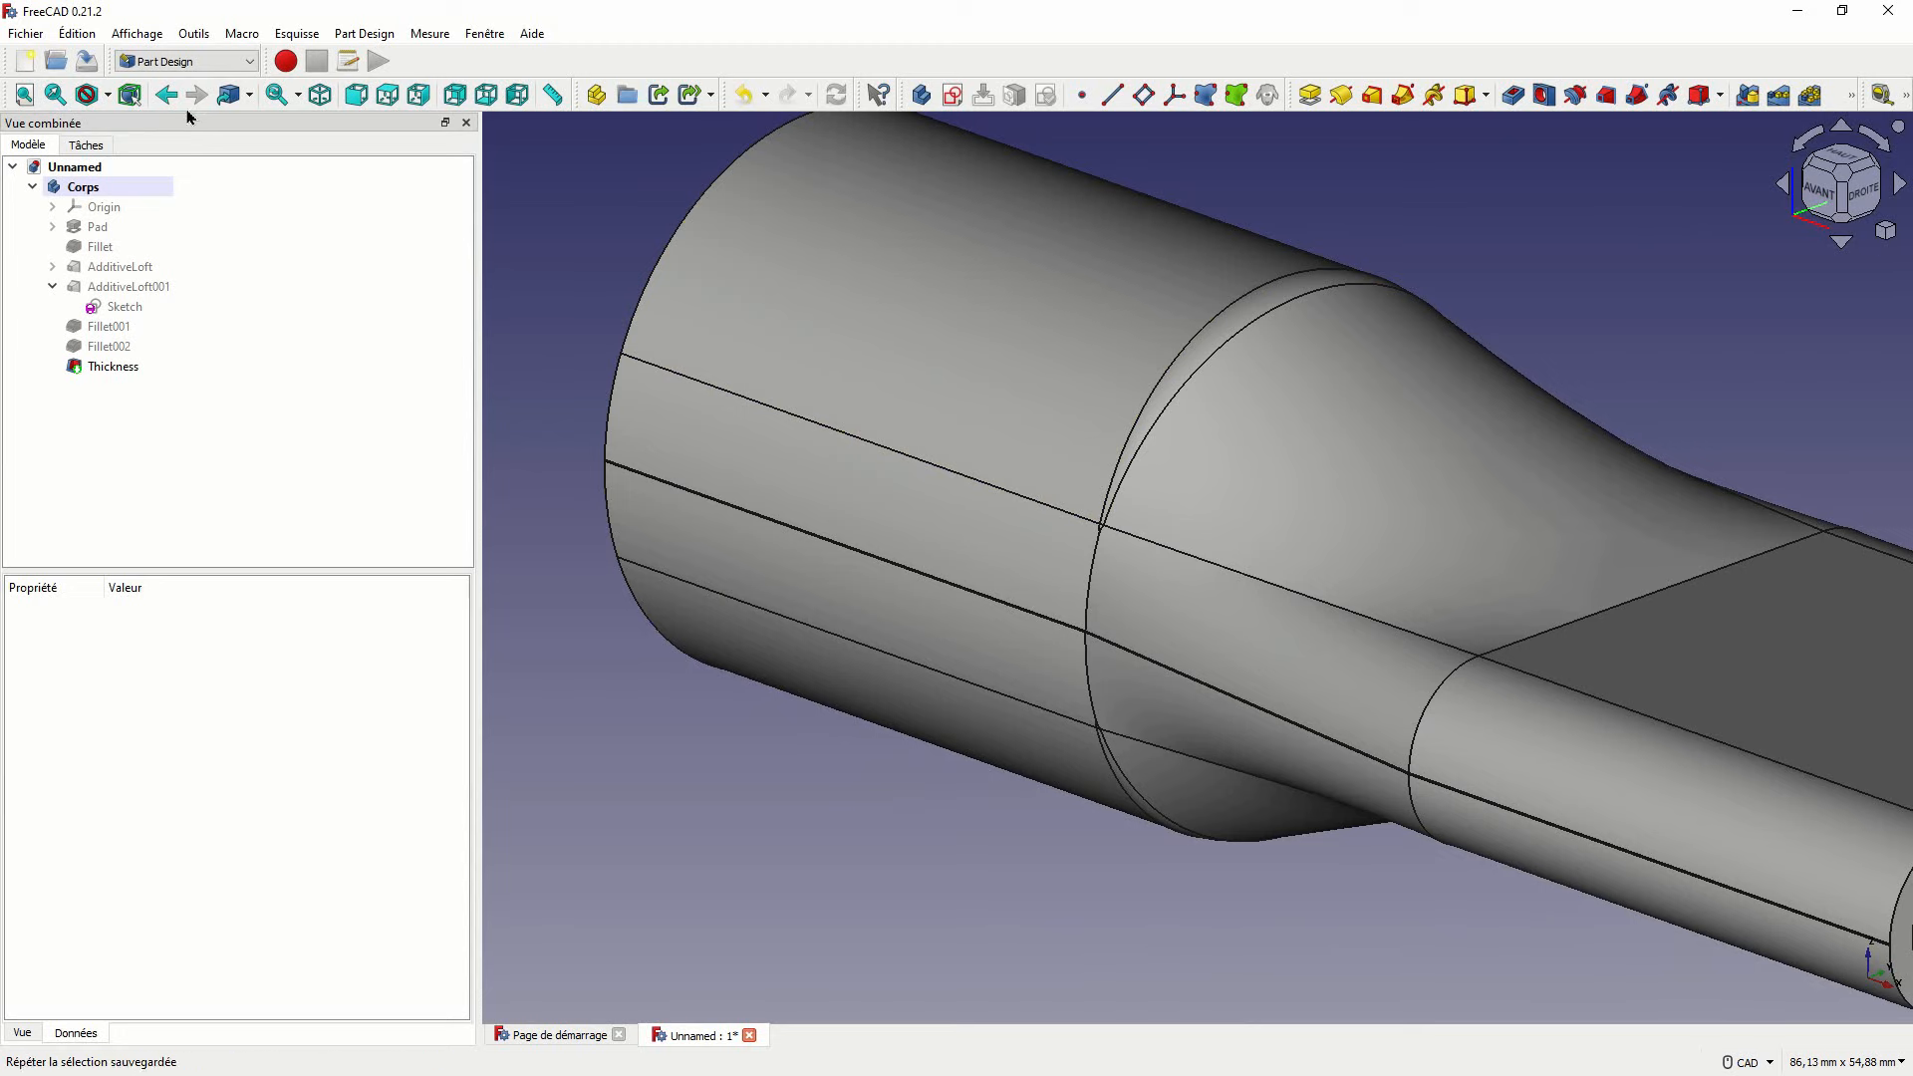
click(106, 95)
click(137, 189)
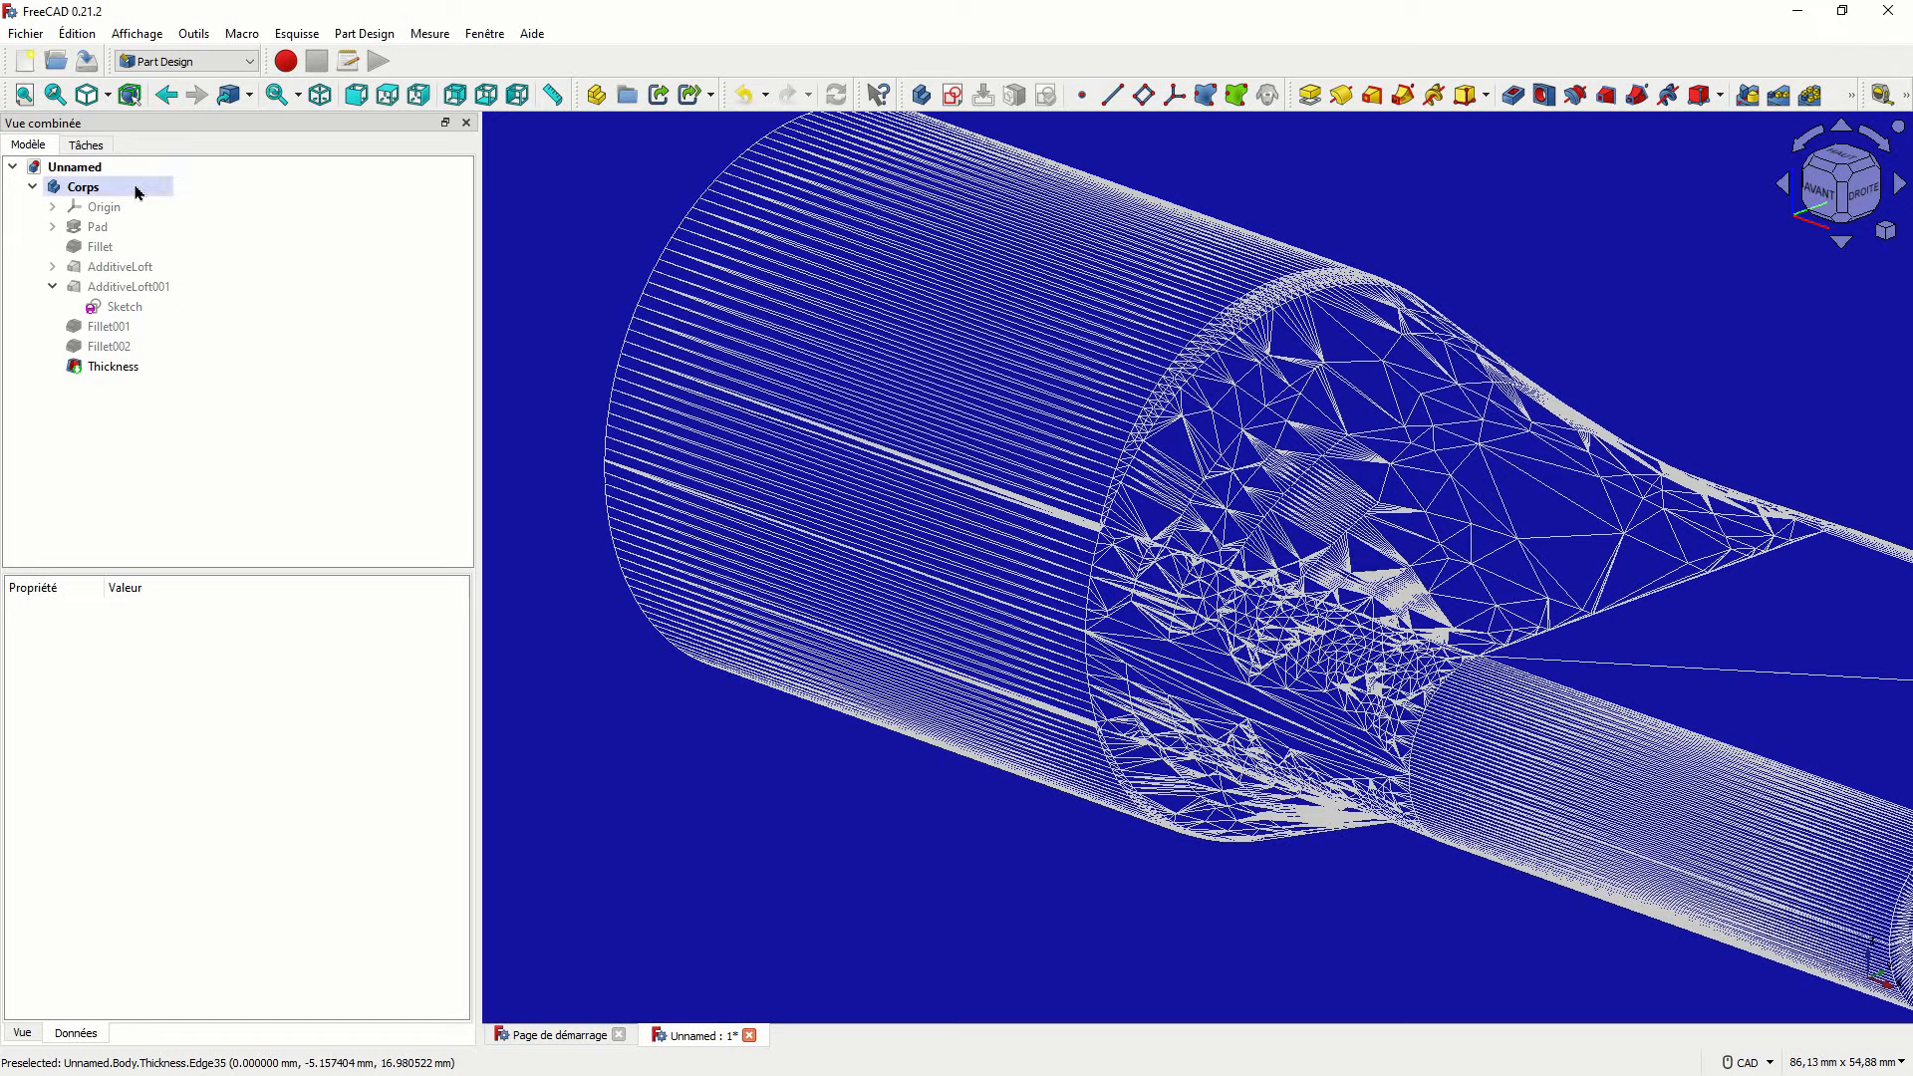
middle_drag(894, 613, 814, 569)
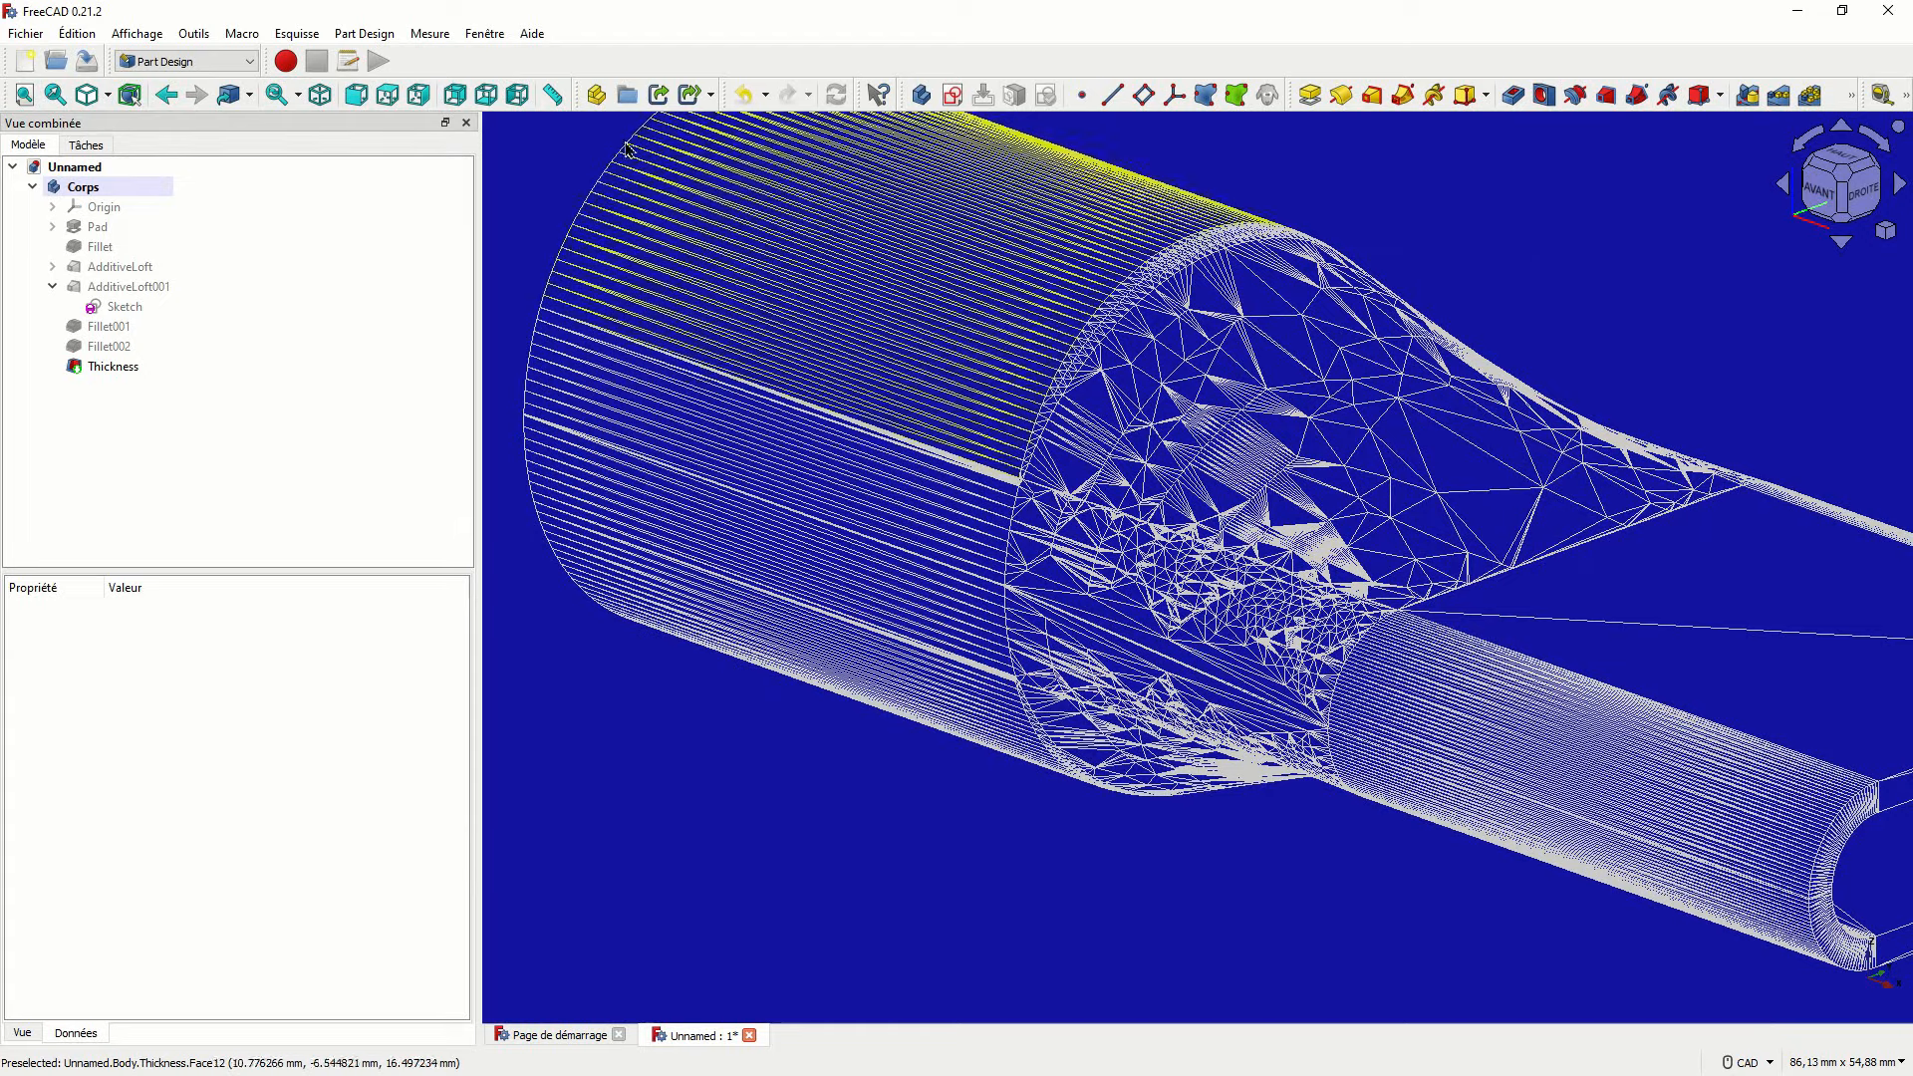
In the Part/Part Design shape view preferences, set the maximum deviation relative to the model bounding box to 0.01 % and apply it.
click(77, 33)
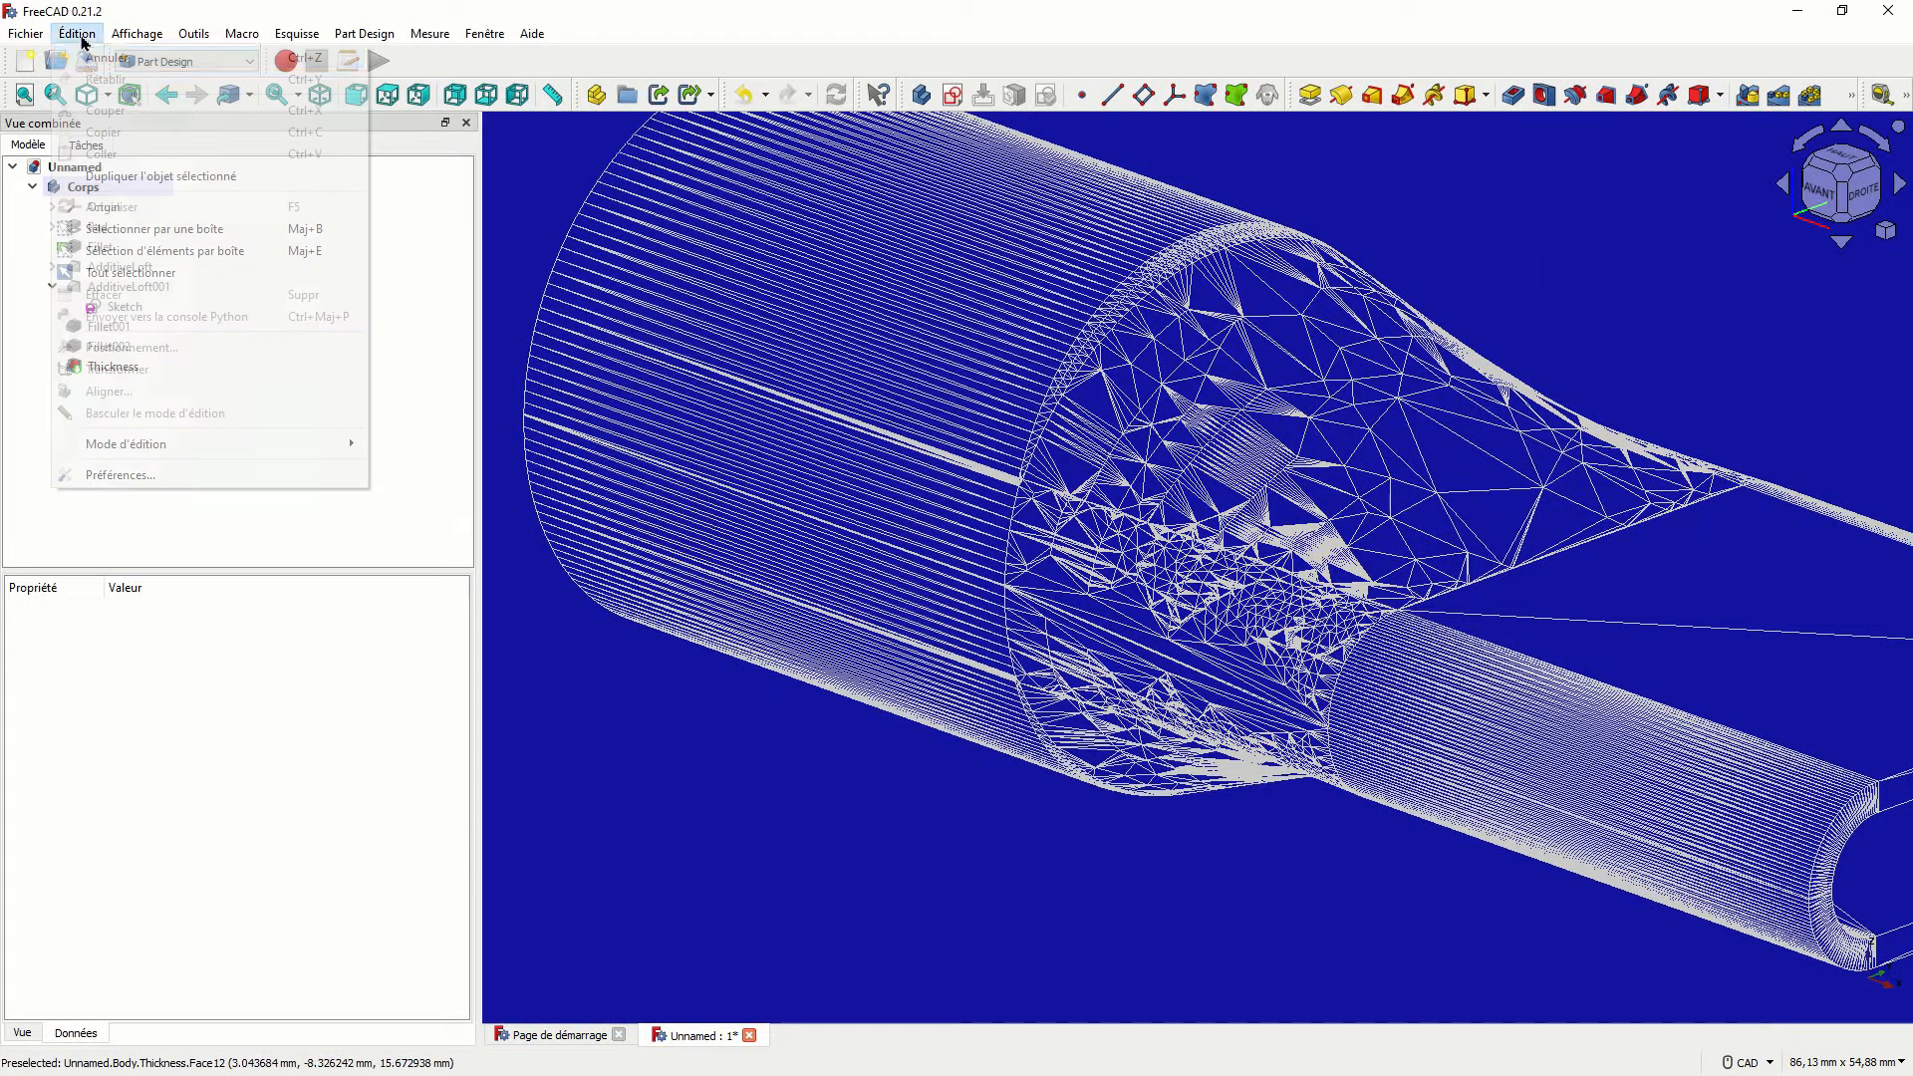
click(122, 474)
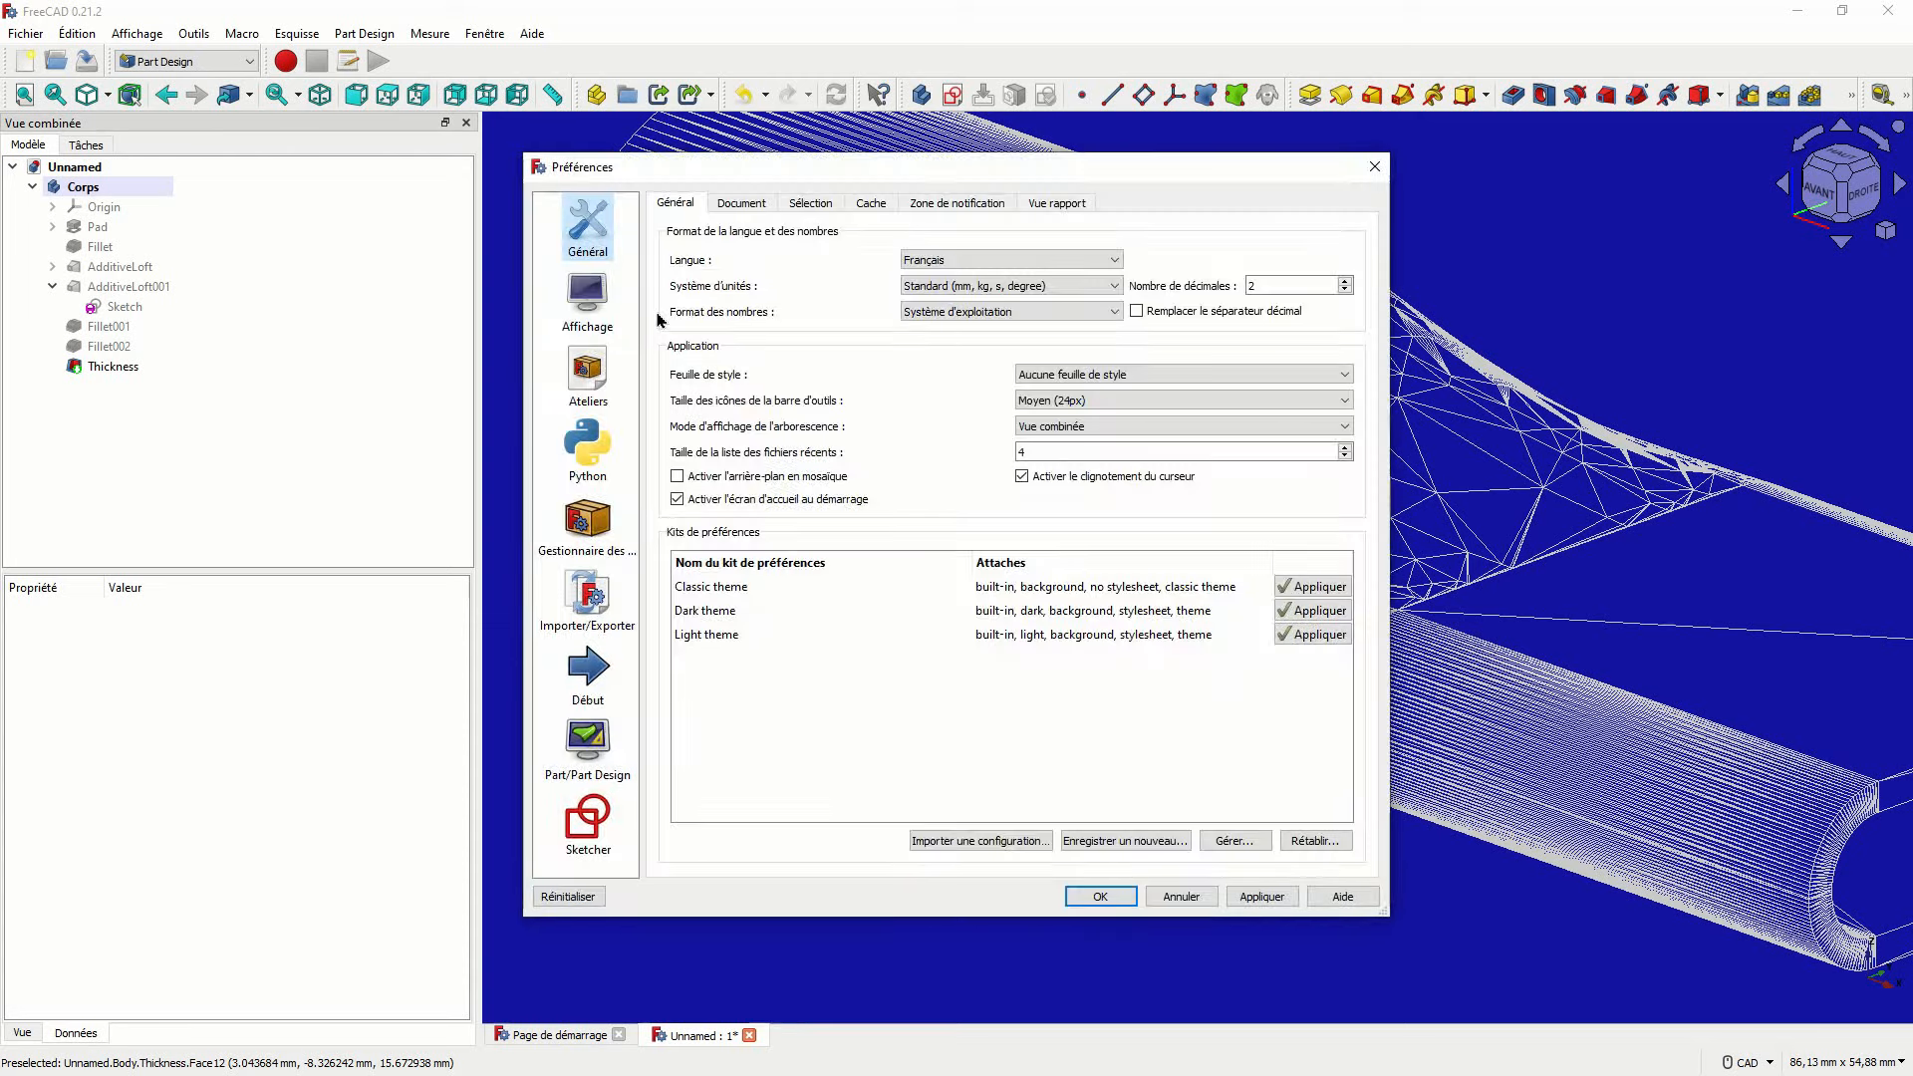
click(610, 732)
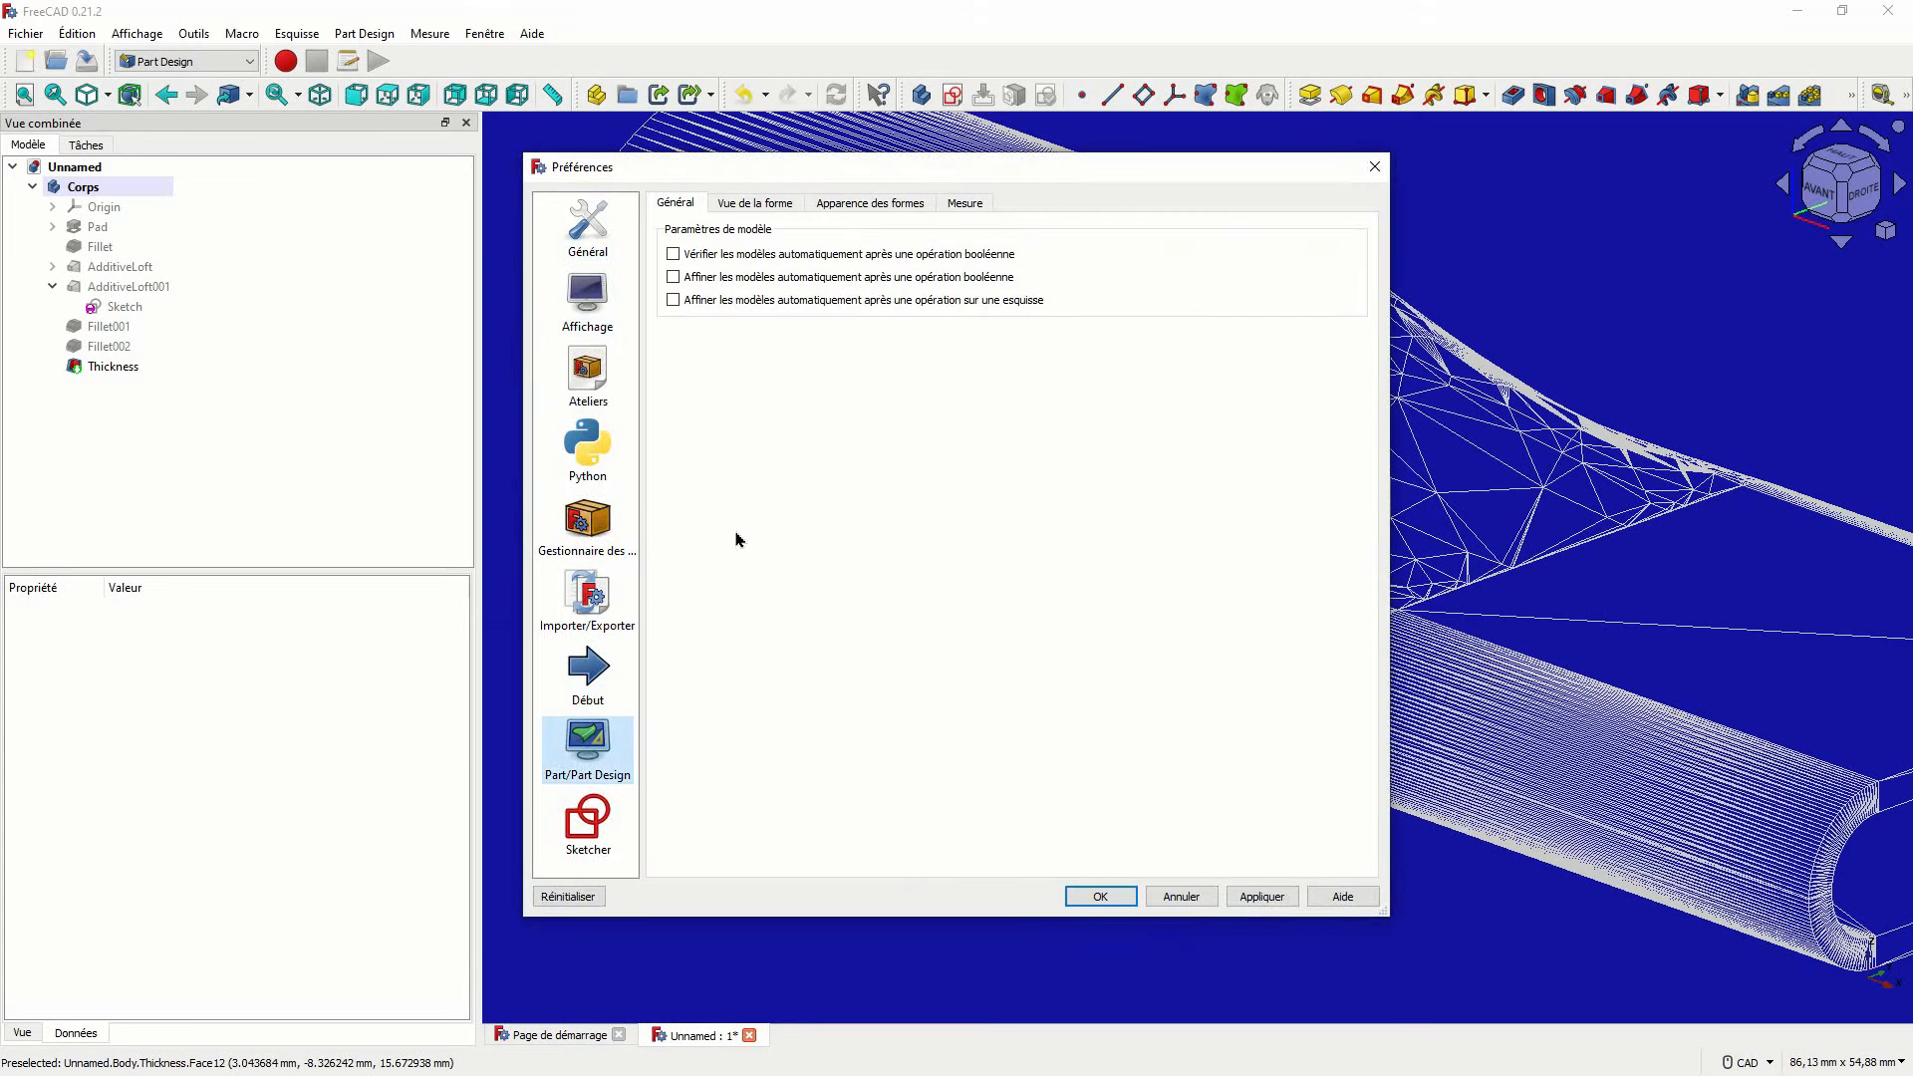
click(758, 206)
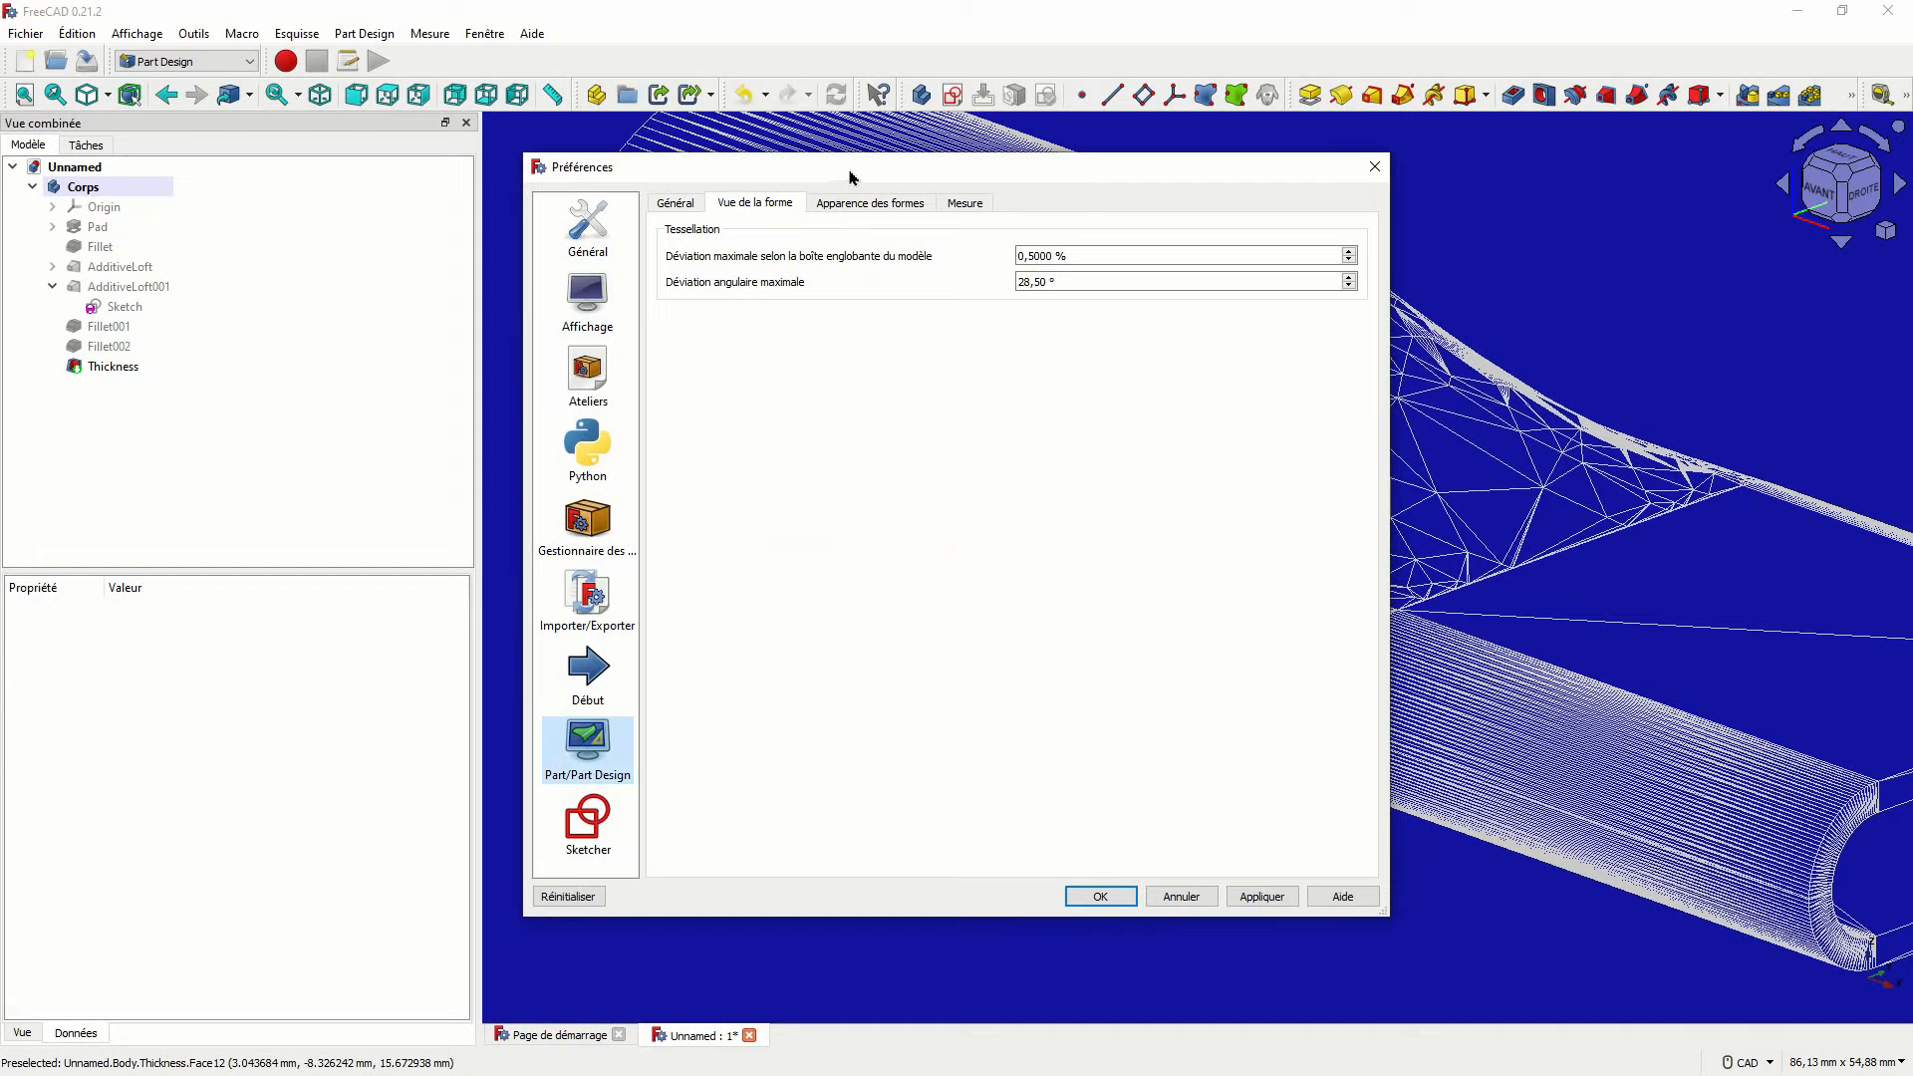
drag(850, 177, 359, 224)
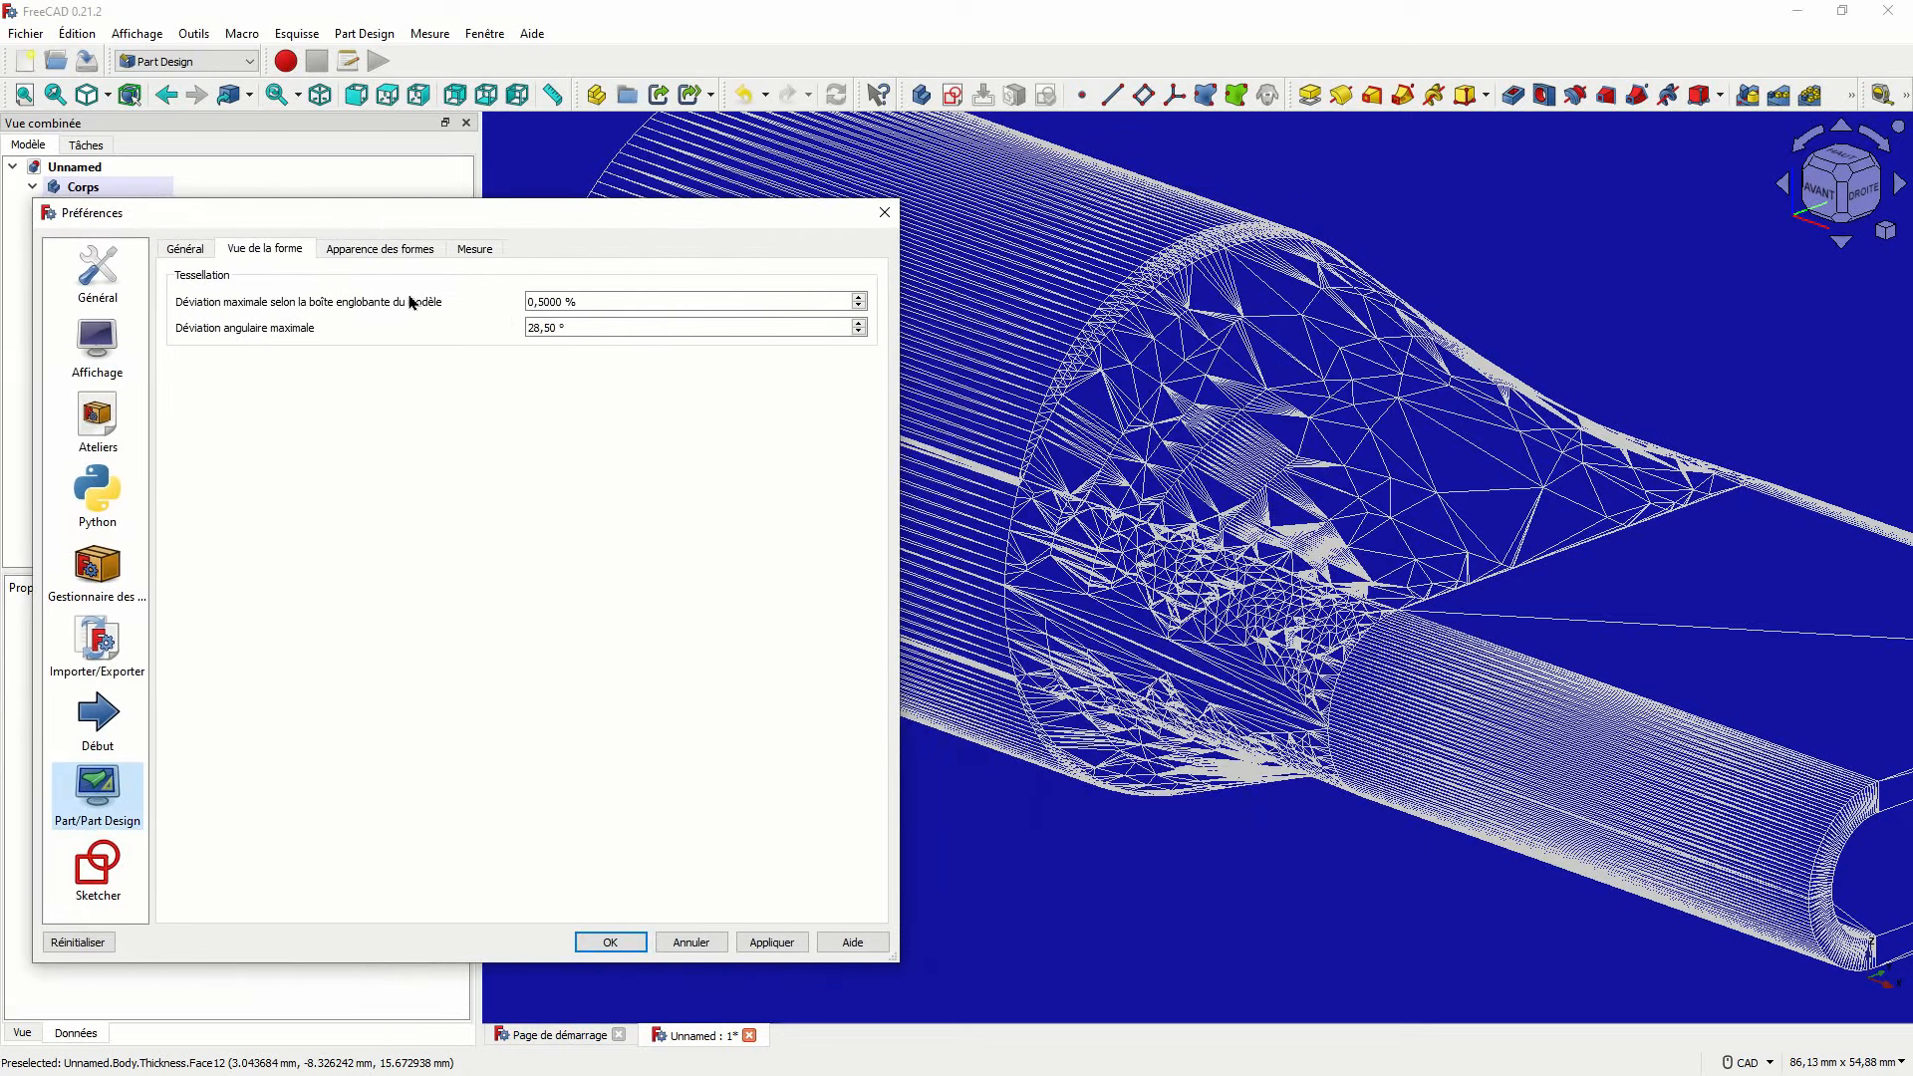
drag(563, 303, 552, 301)
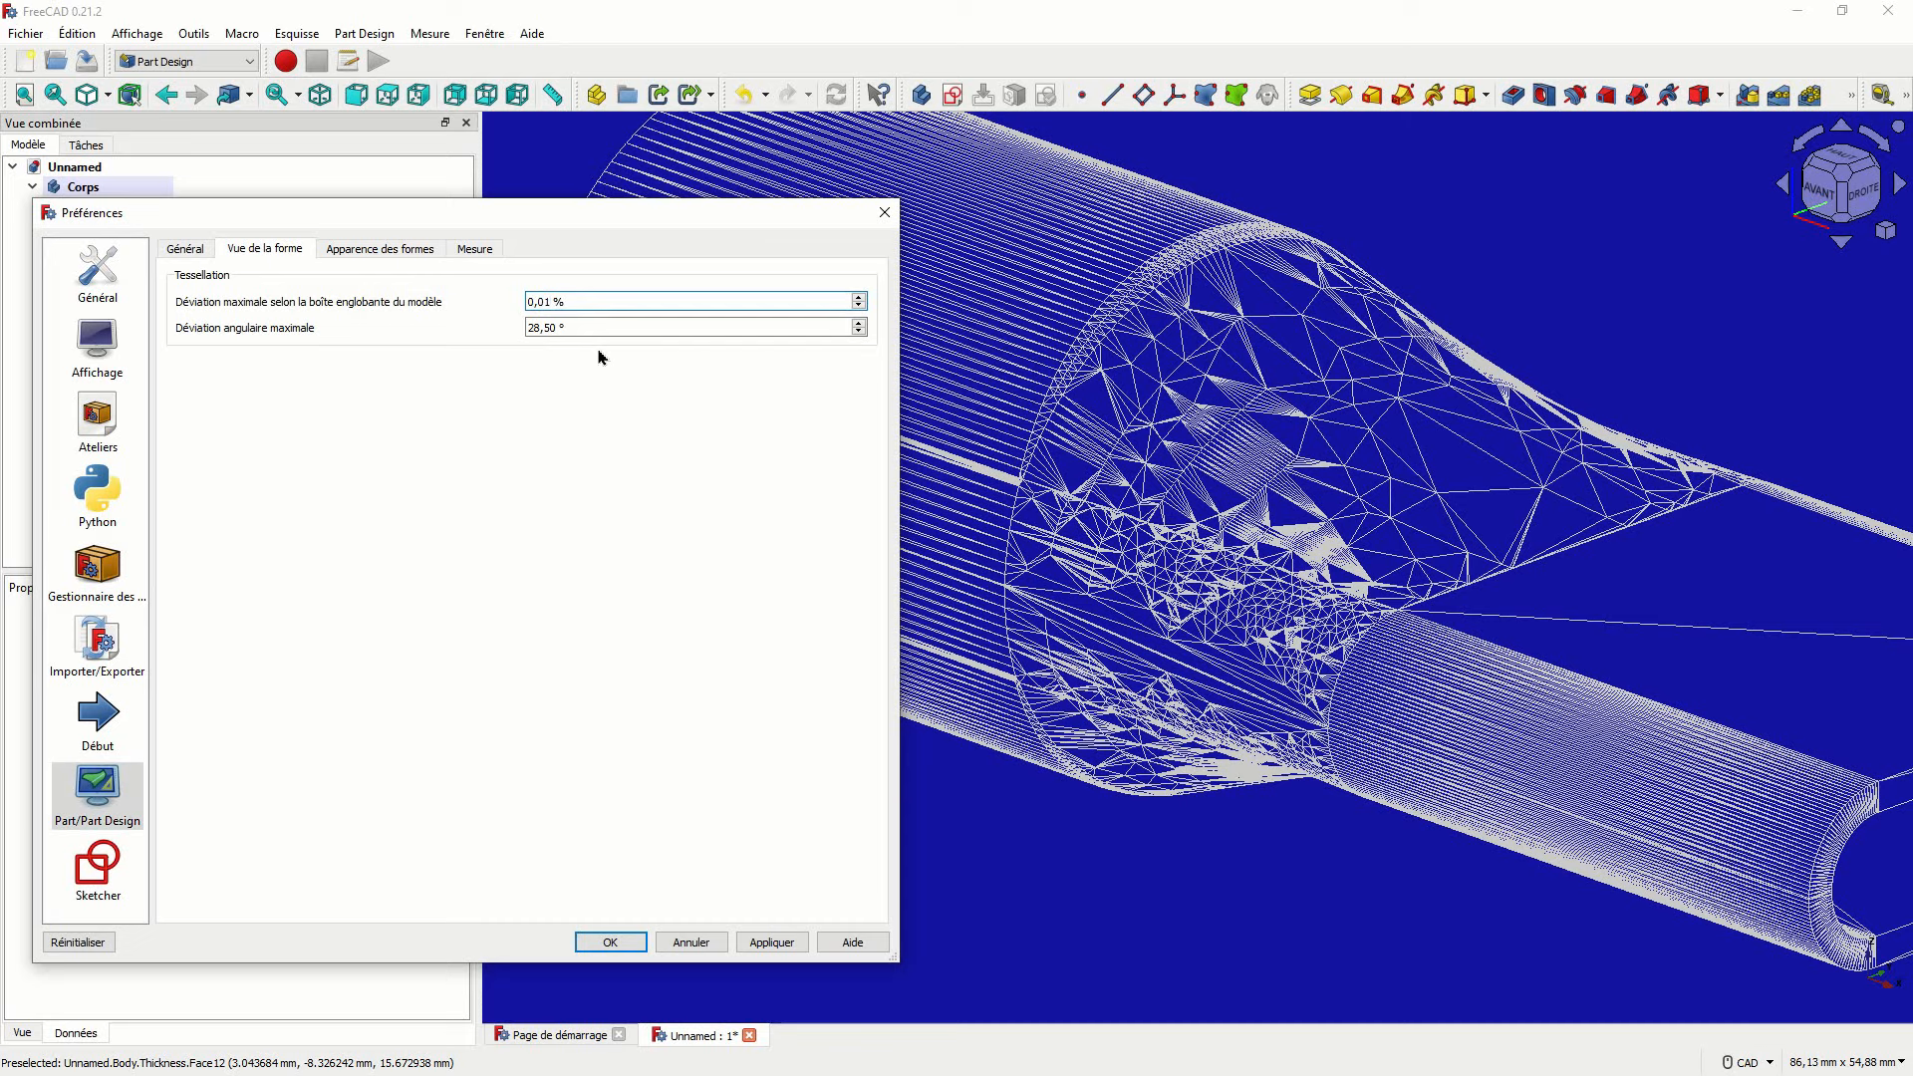
click(781, 941)
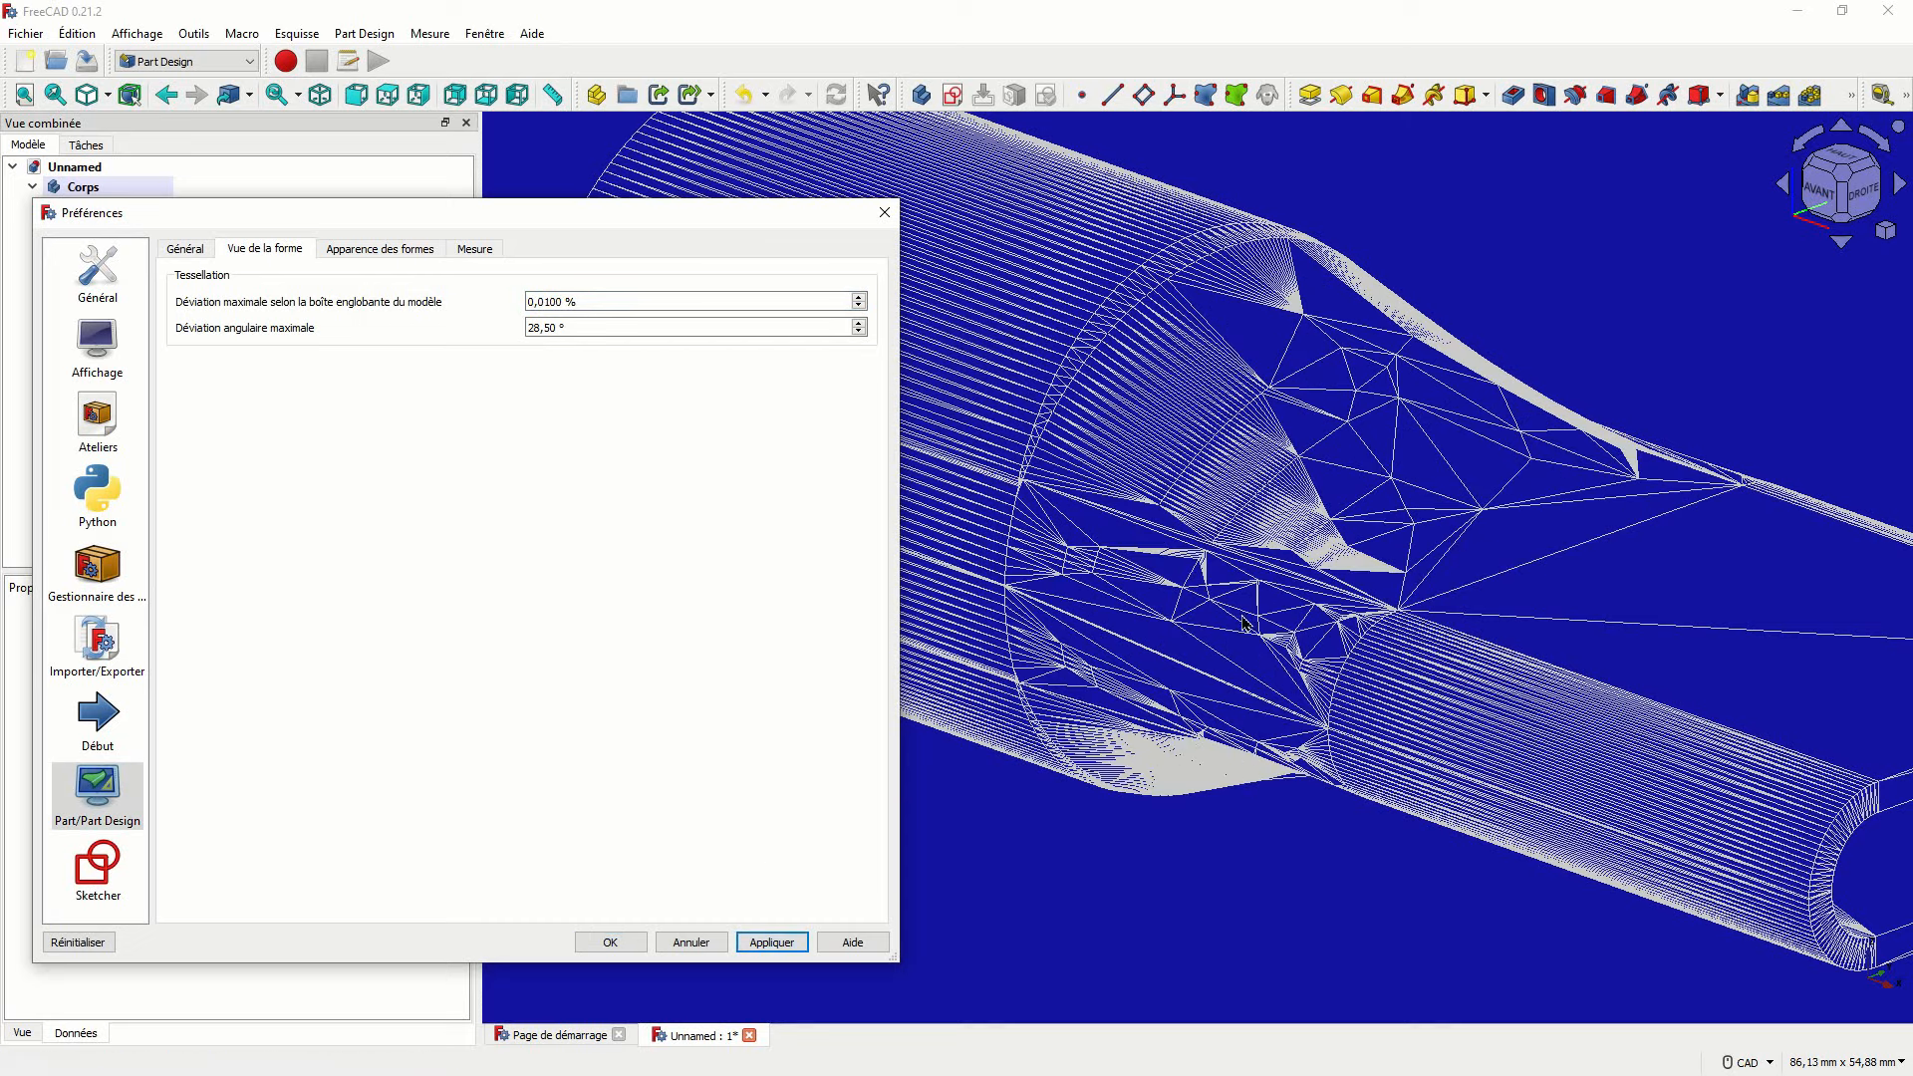
Set the tessellation's maximum angular deviation to 5° and apply it.
click(556, 328)
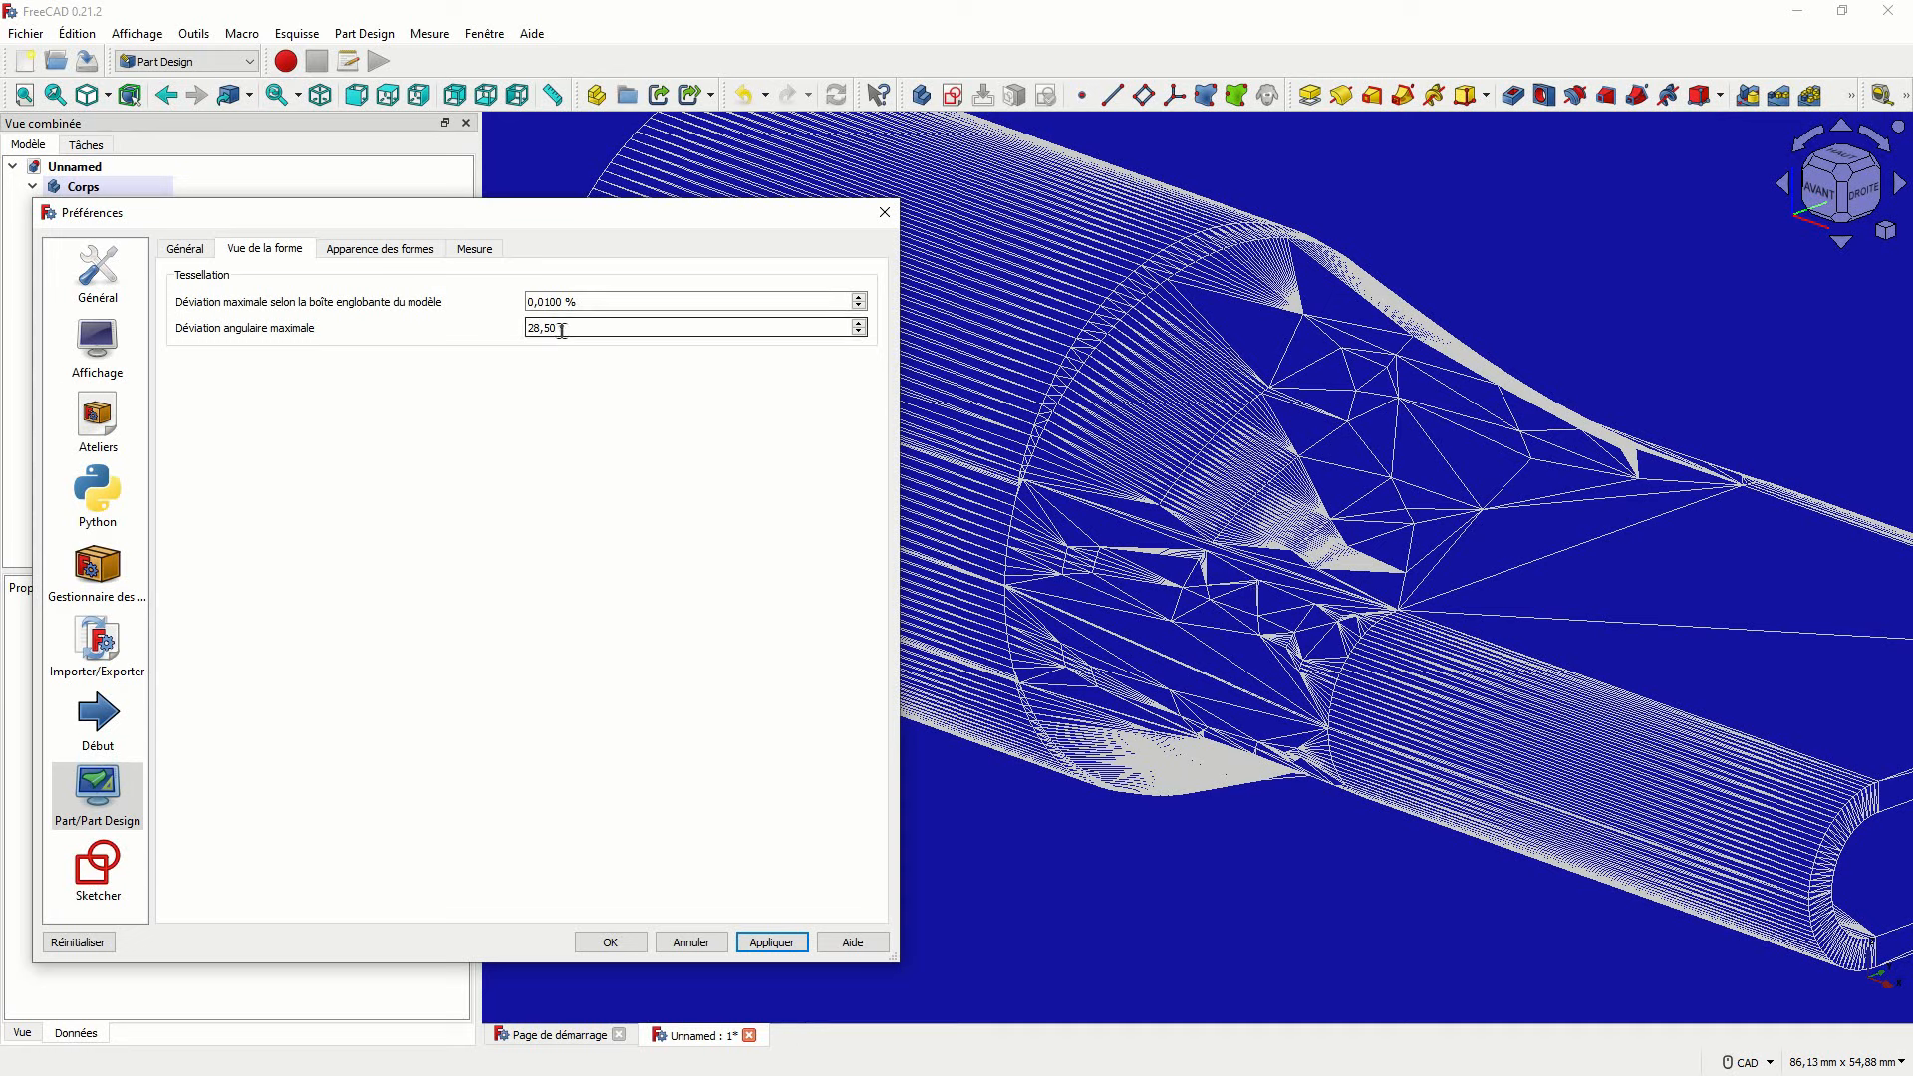
double_click(556, 328)
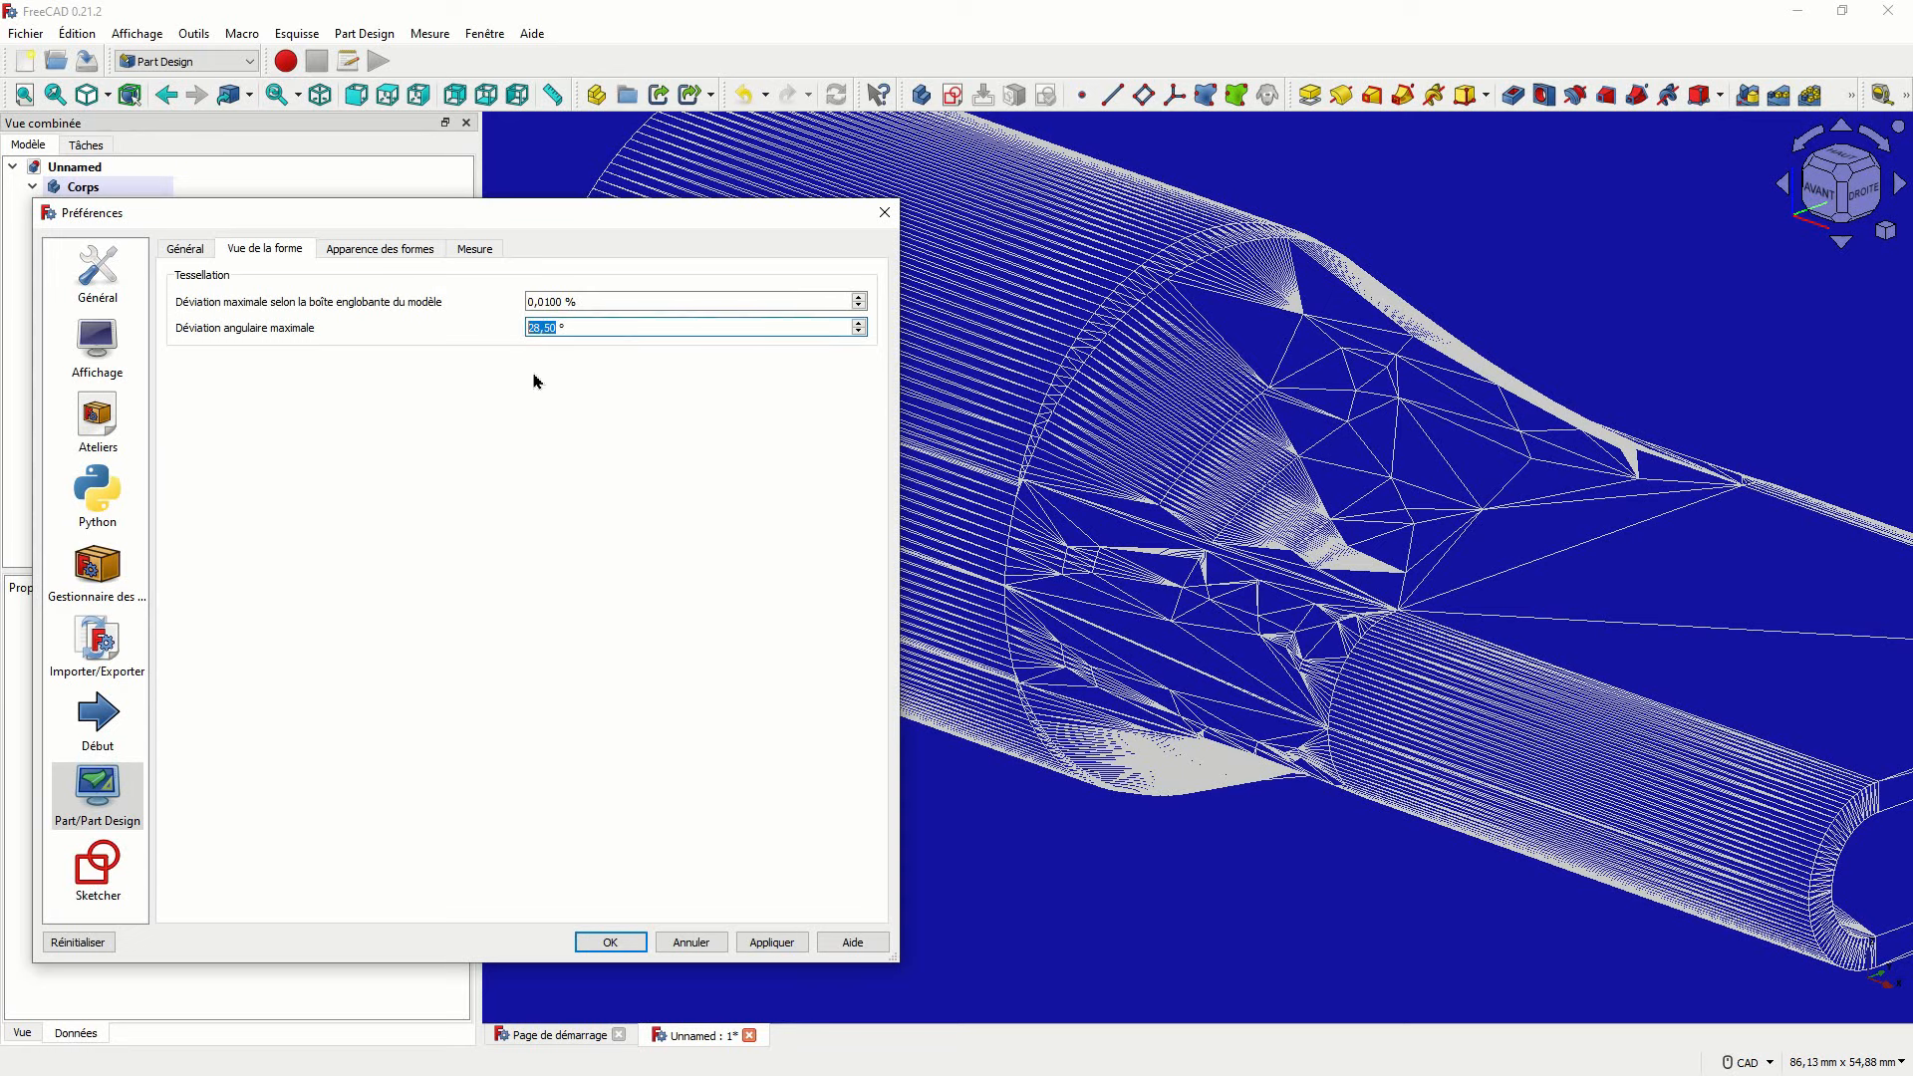
text(5)
click(772, 943)
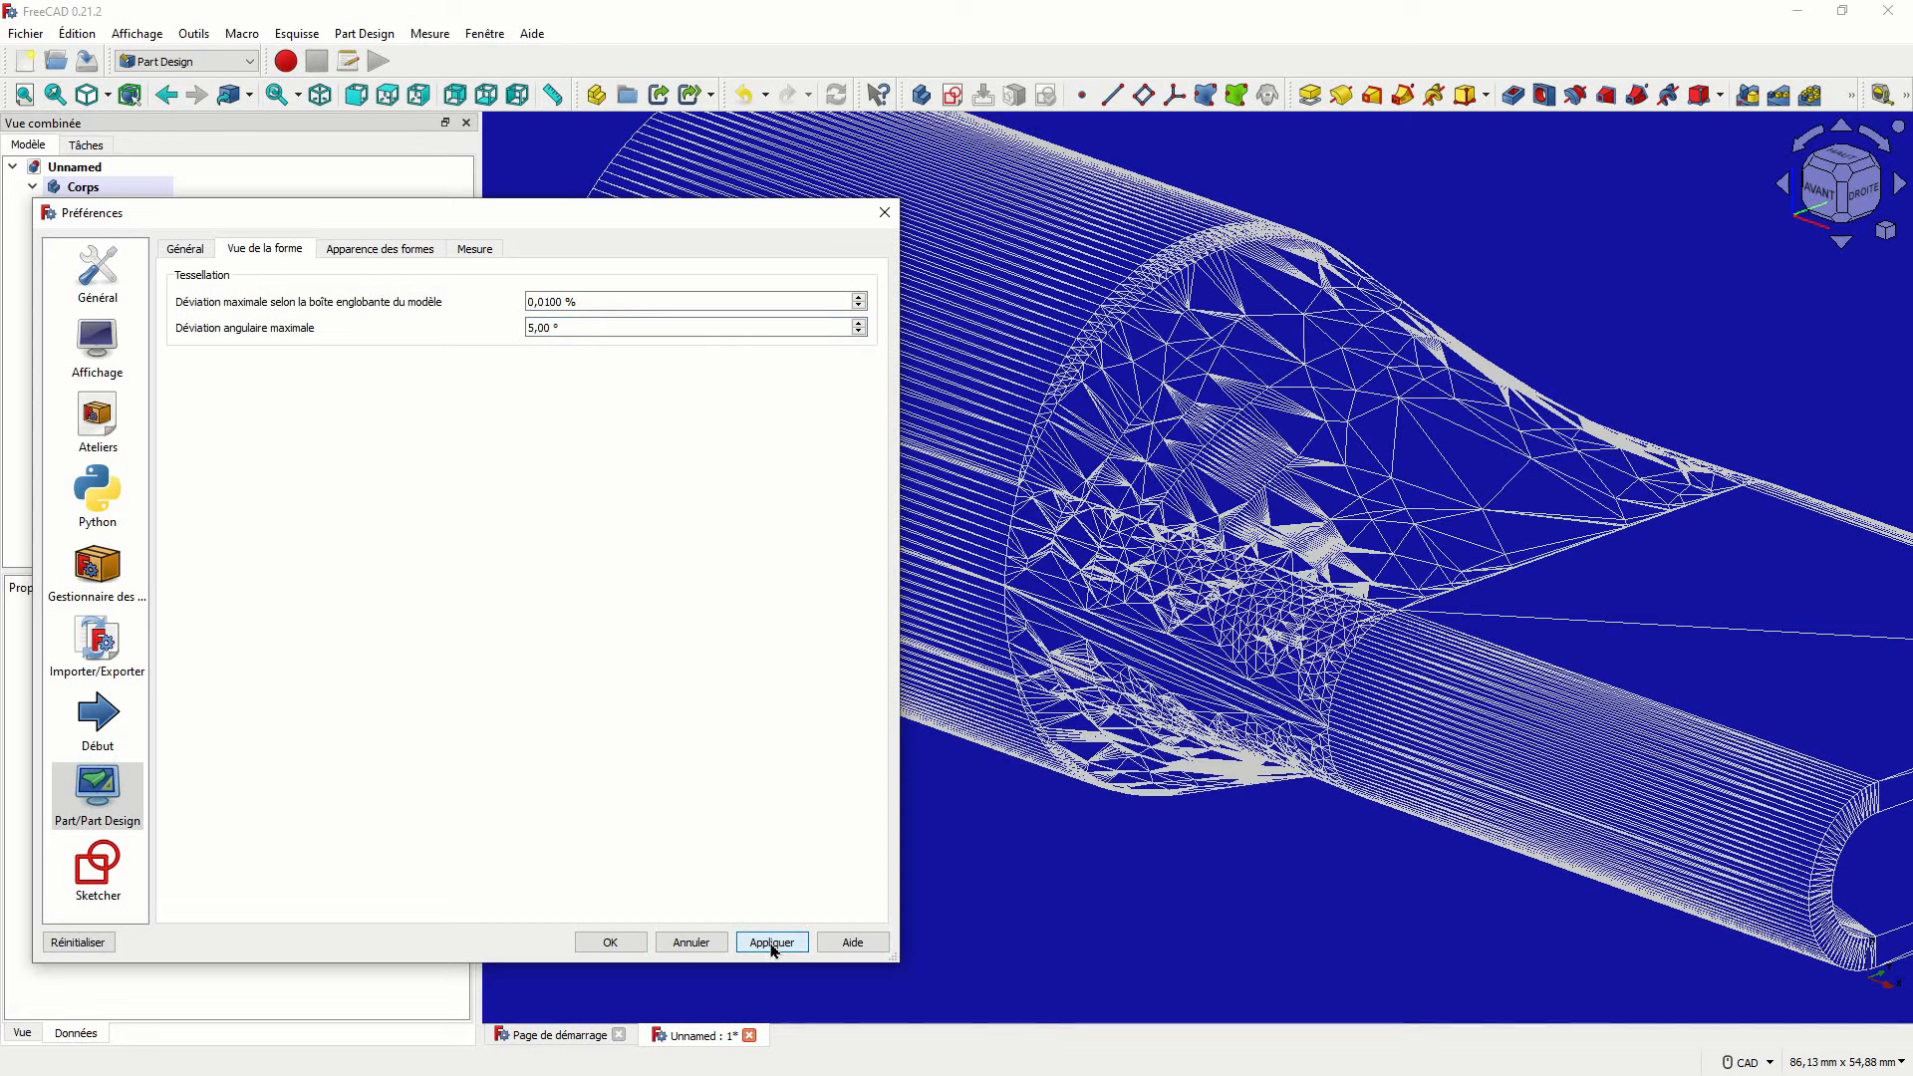
Set the tessellation's maximum angular deviation to 2° and apply it, then reduce it to 1°, apply it and close the preferences.
click(531, 328)
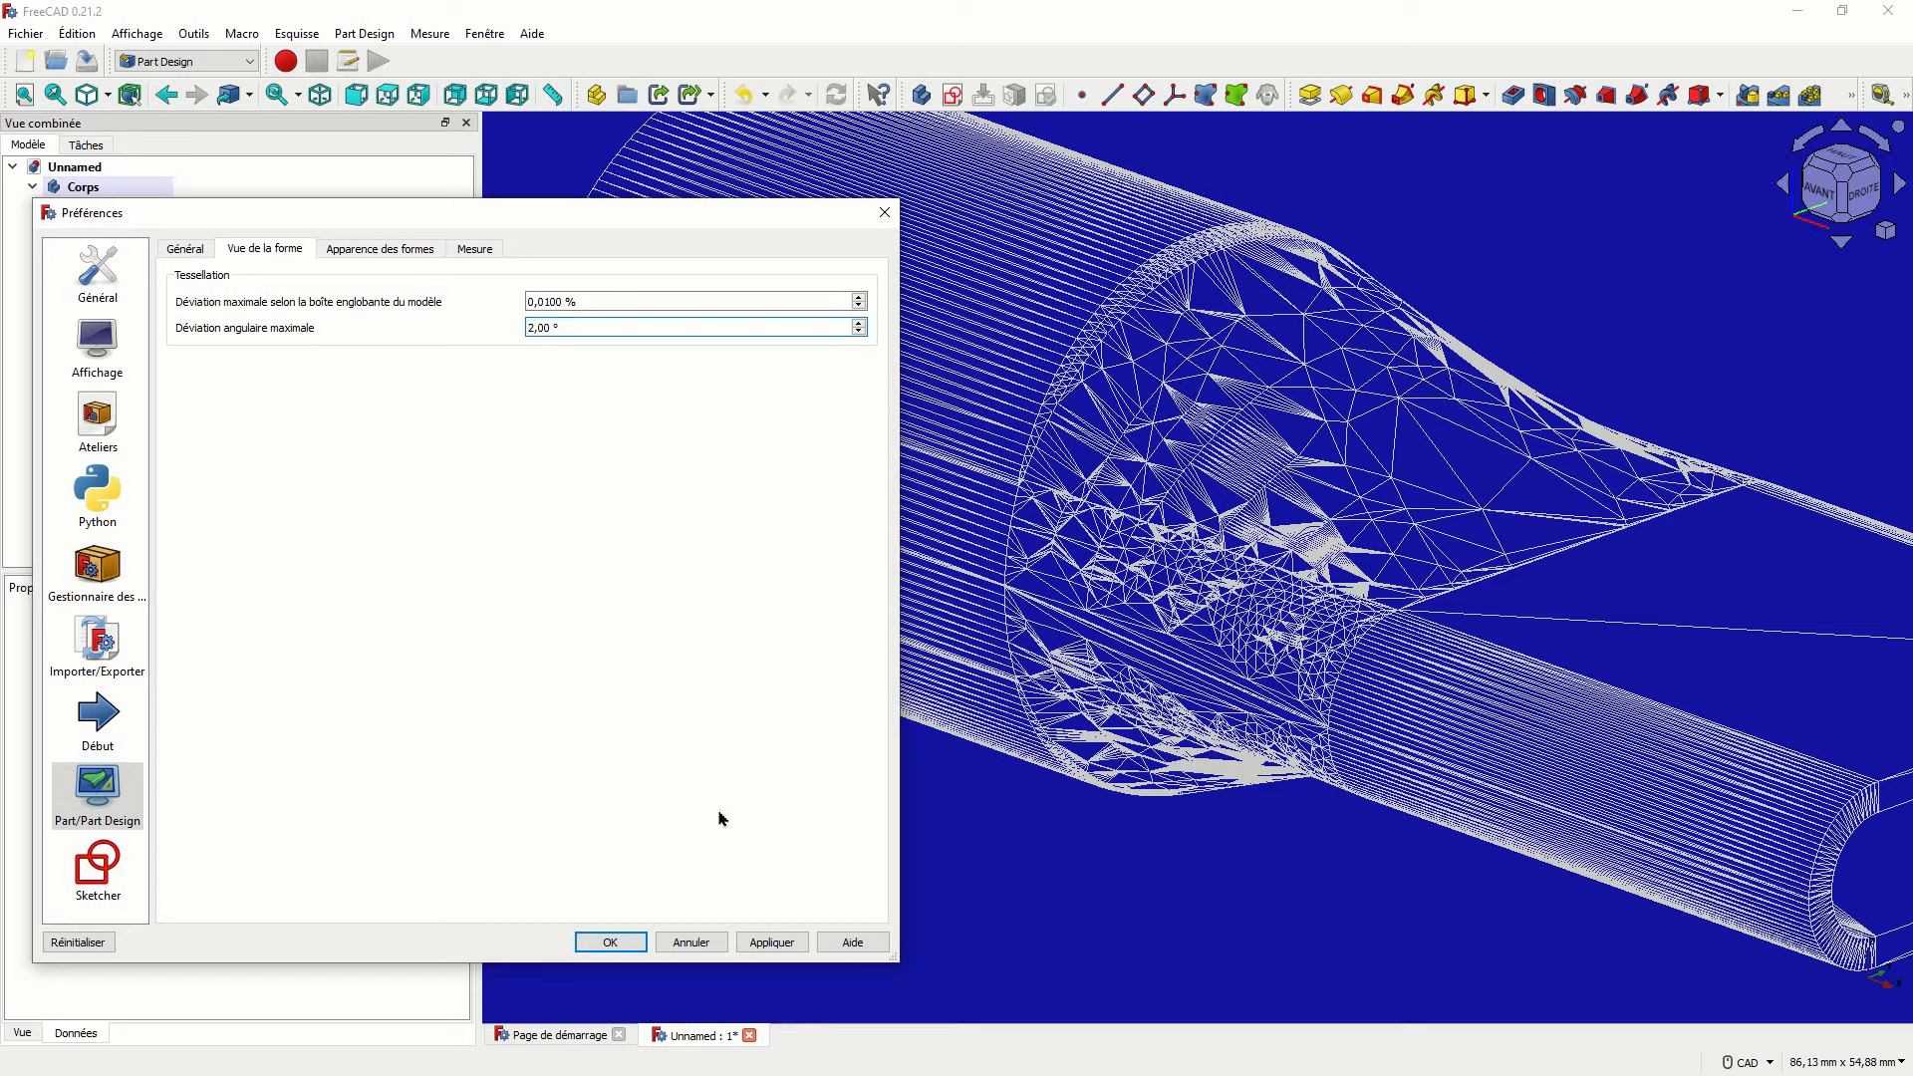
click(769, 943)
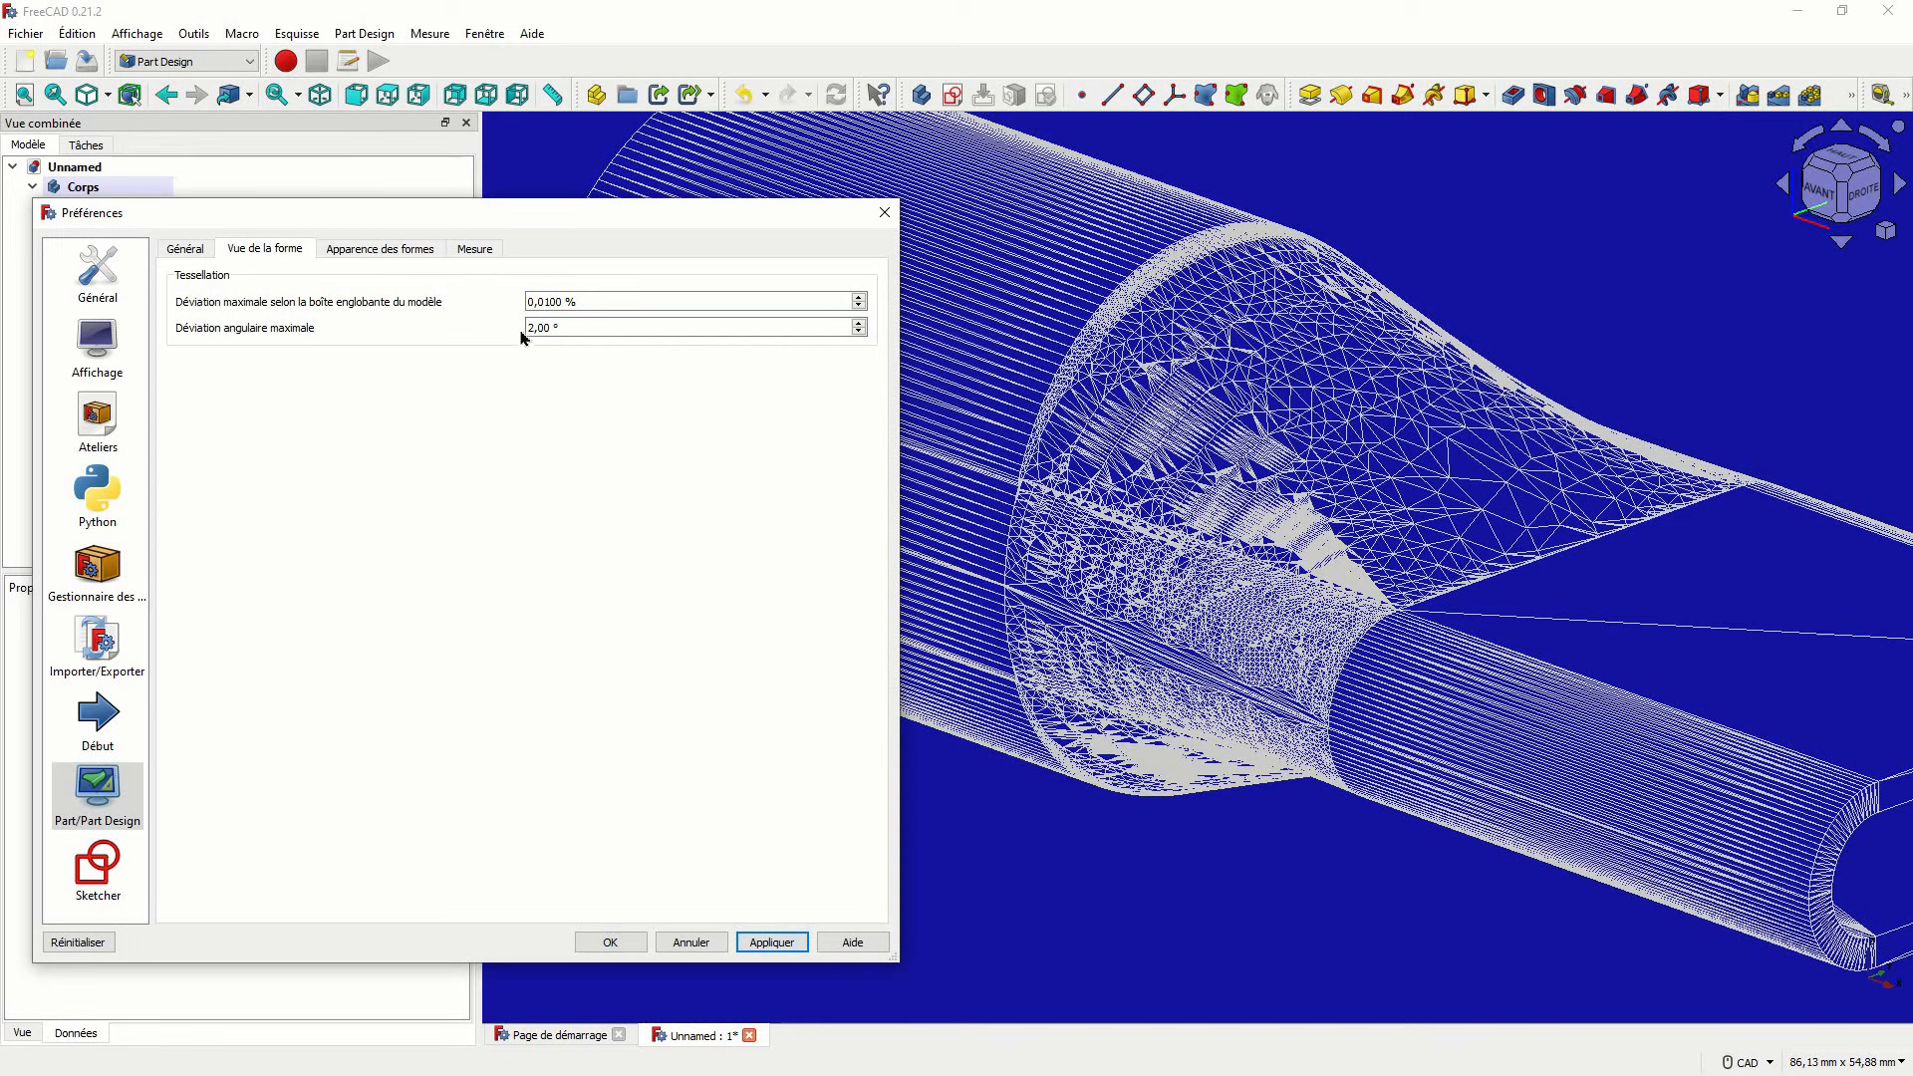
drag(535, 328, 521, 331)
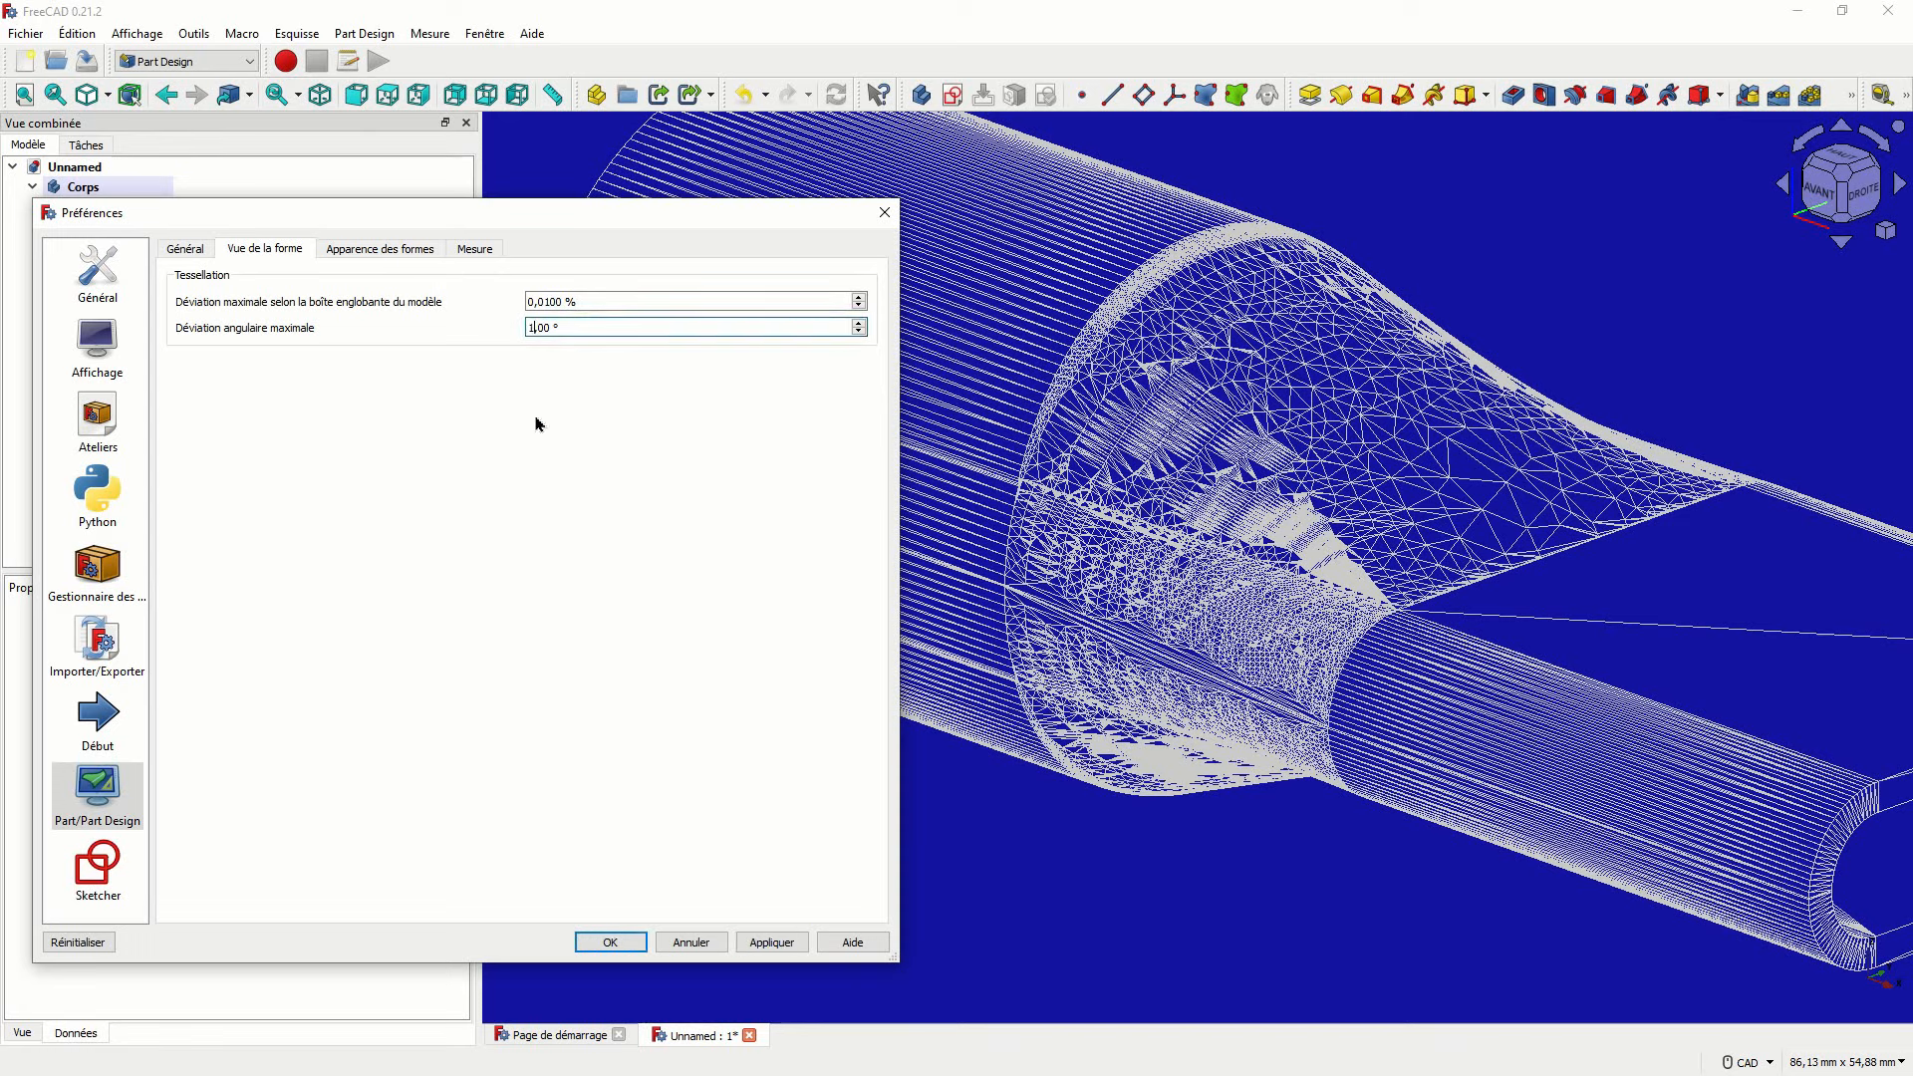
click(757, 944)
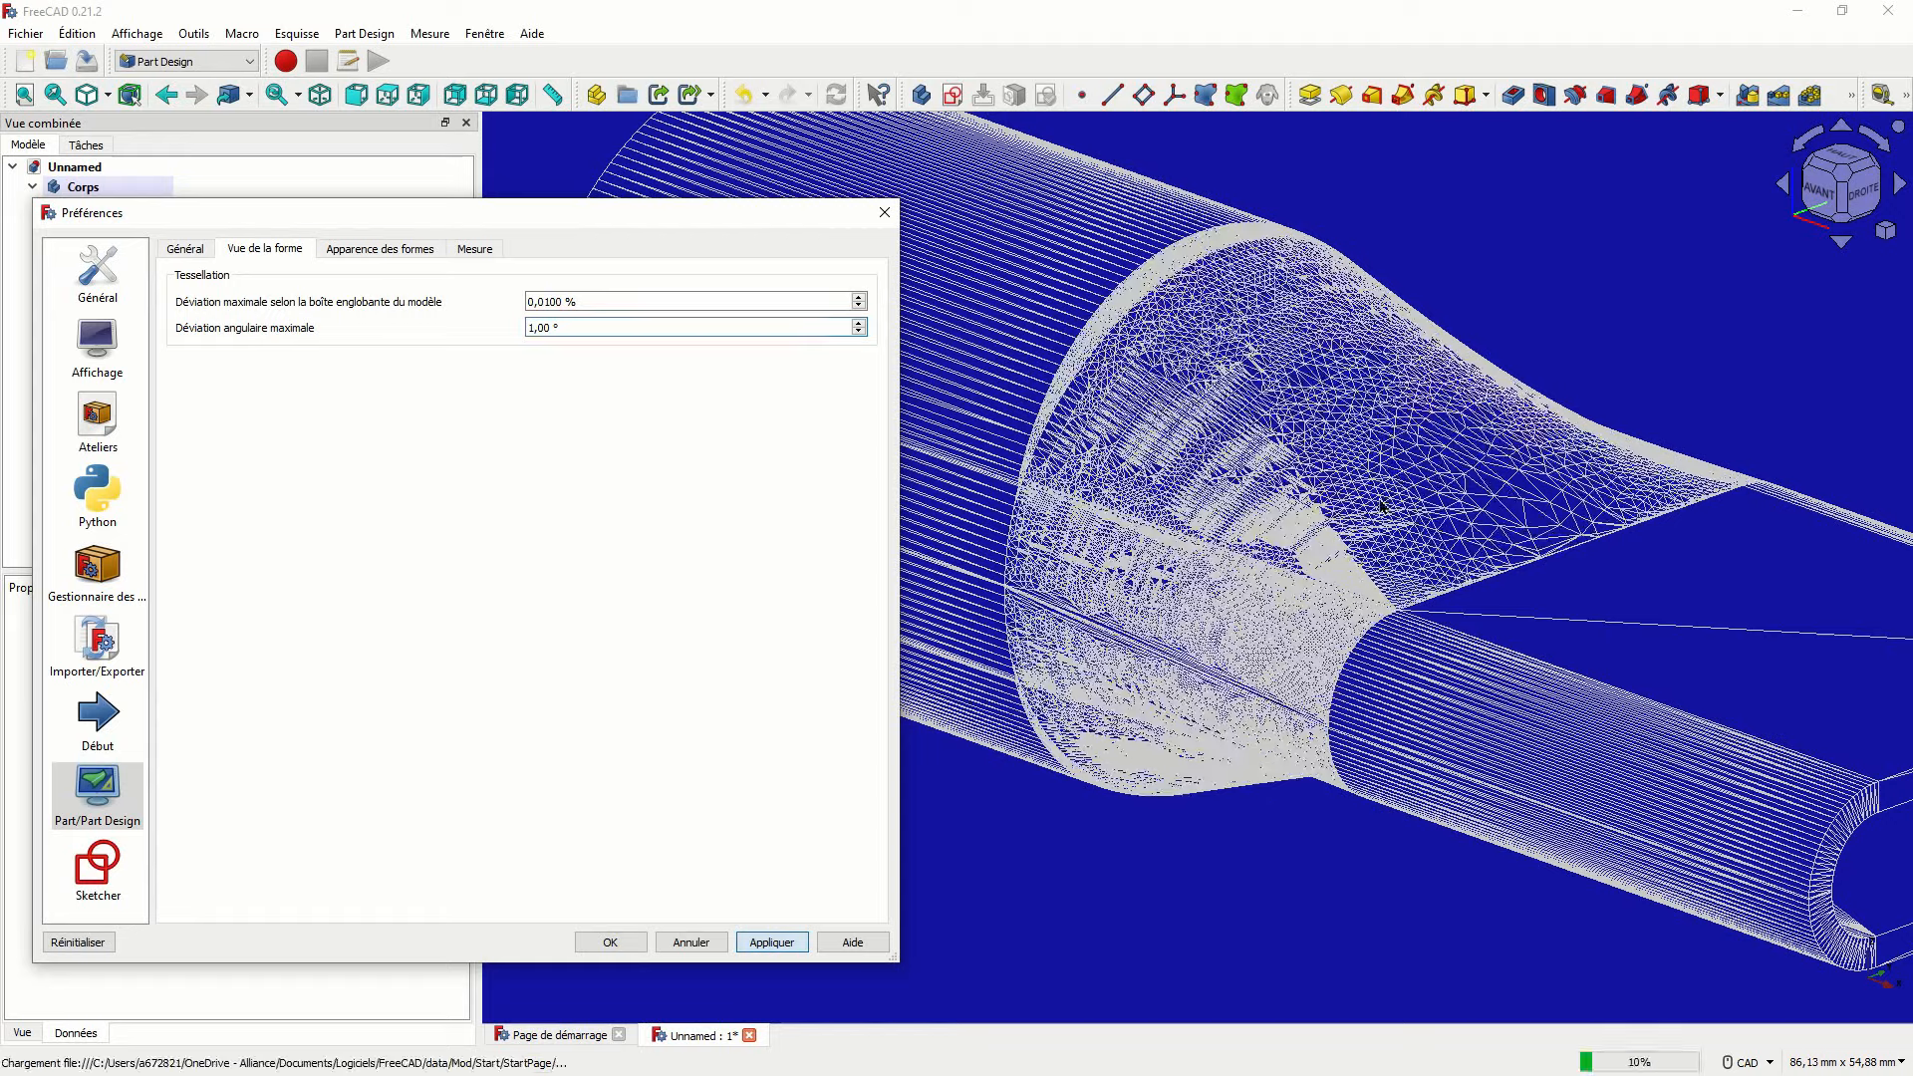
click(611, 942)
Fit the whole nozzle in view and switch the draw style from the triangulated display back to the normal shaded display.
key(v)
key(f)
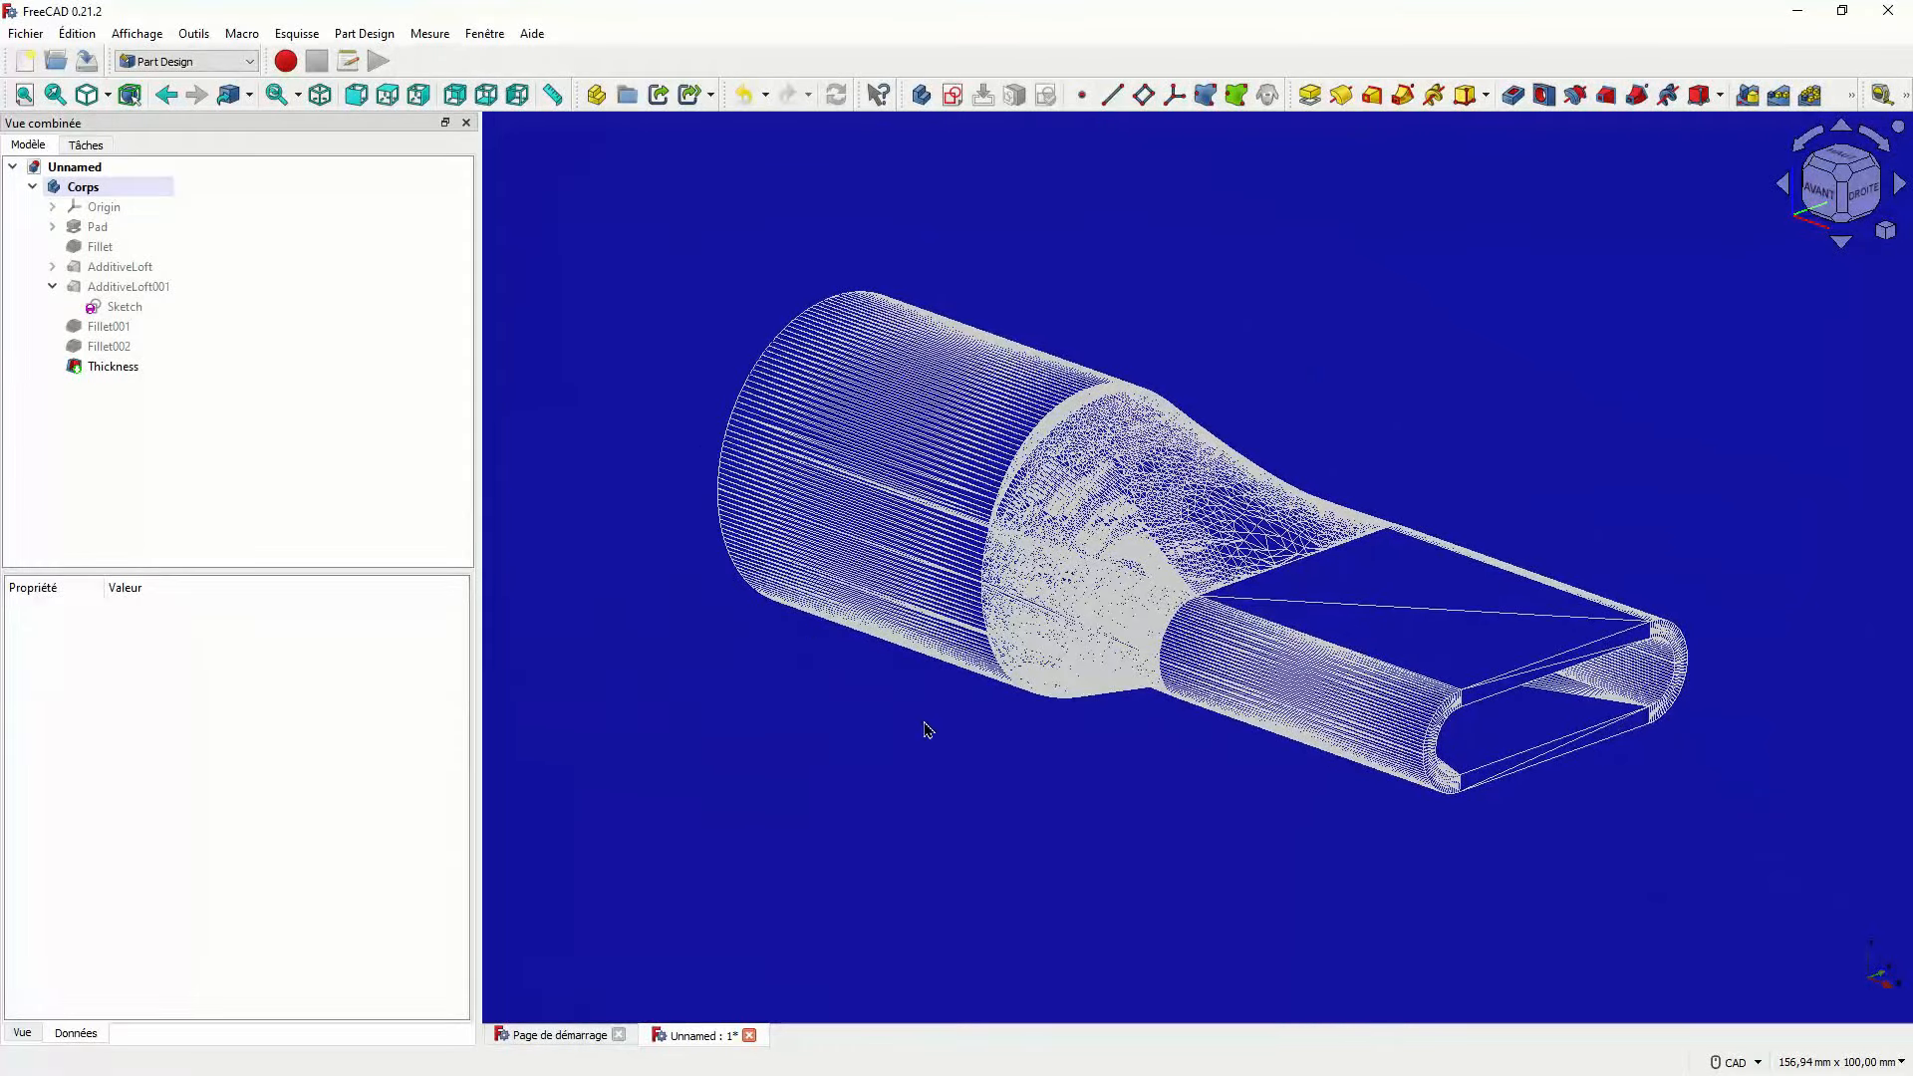
click(80, 36)
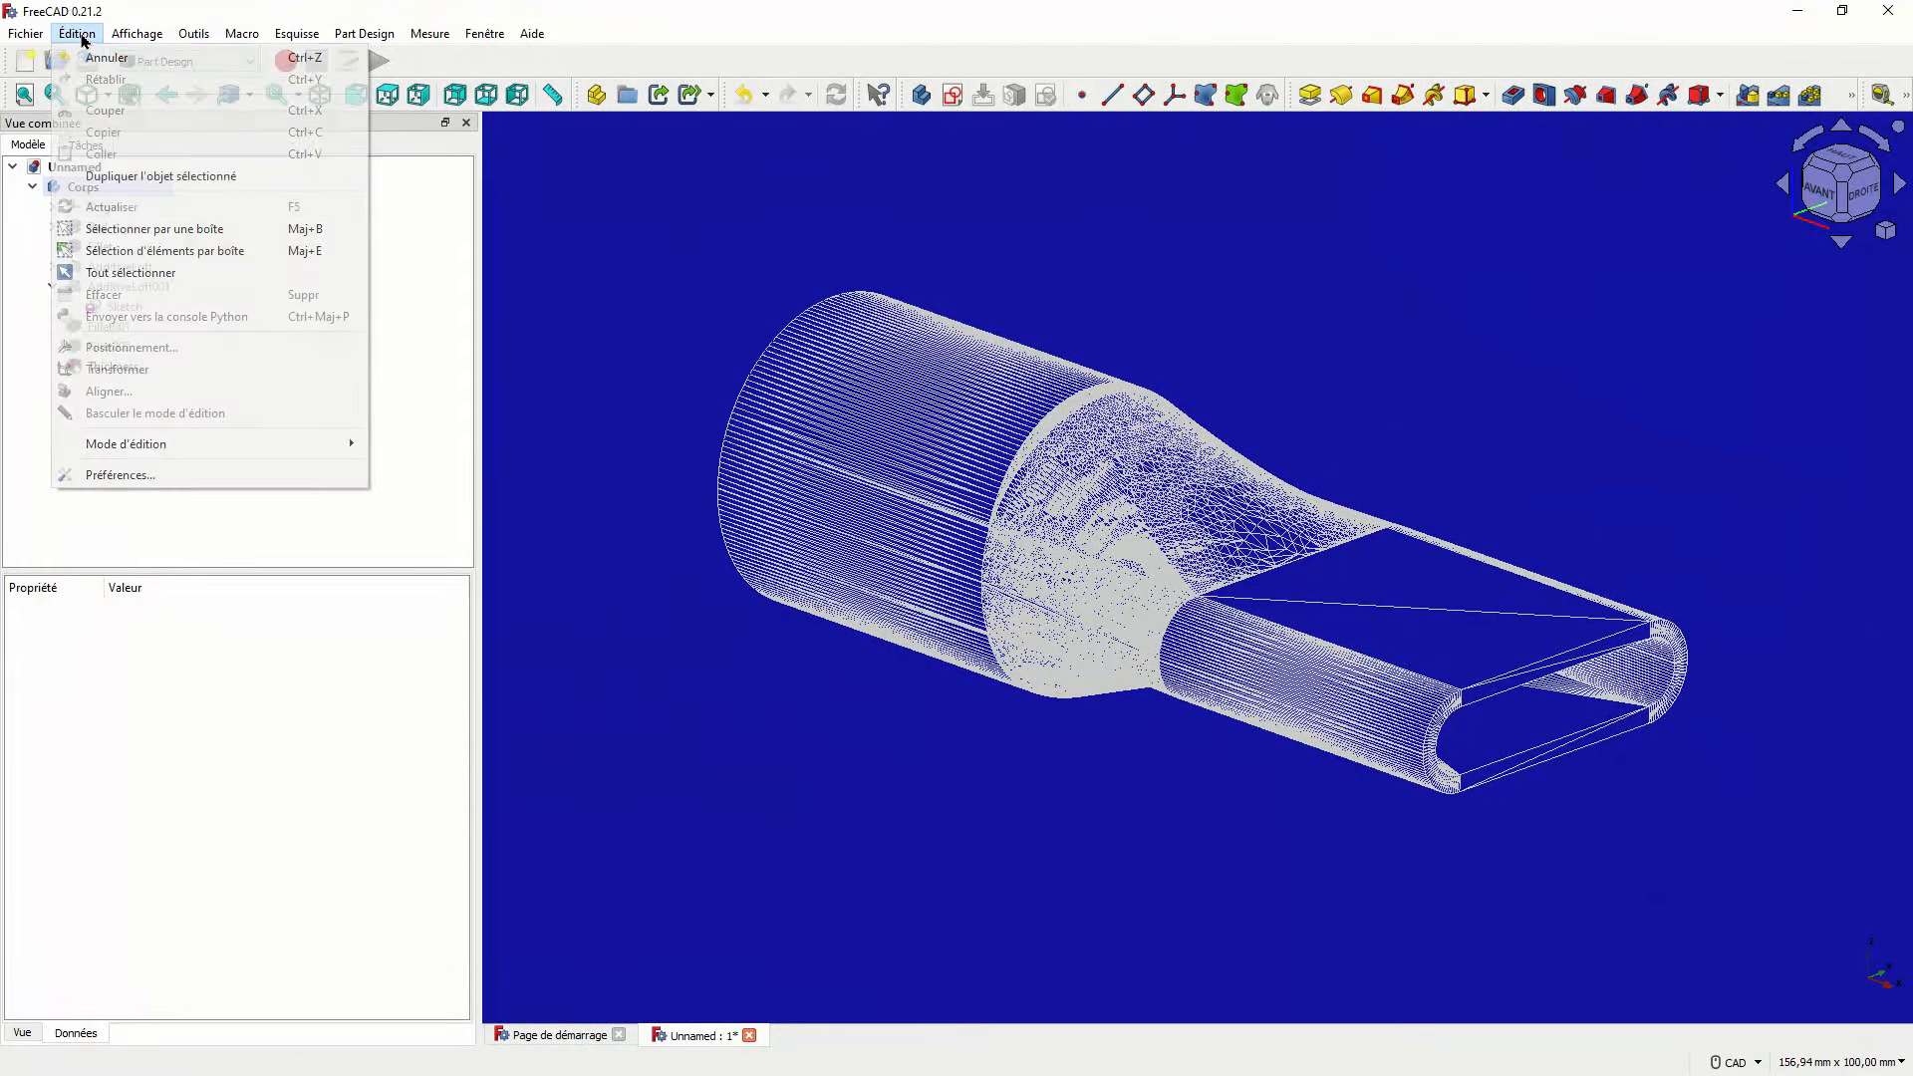
click(515, 240)
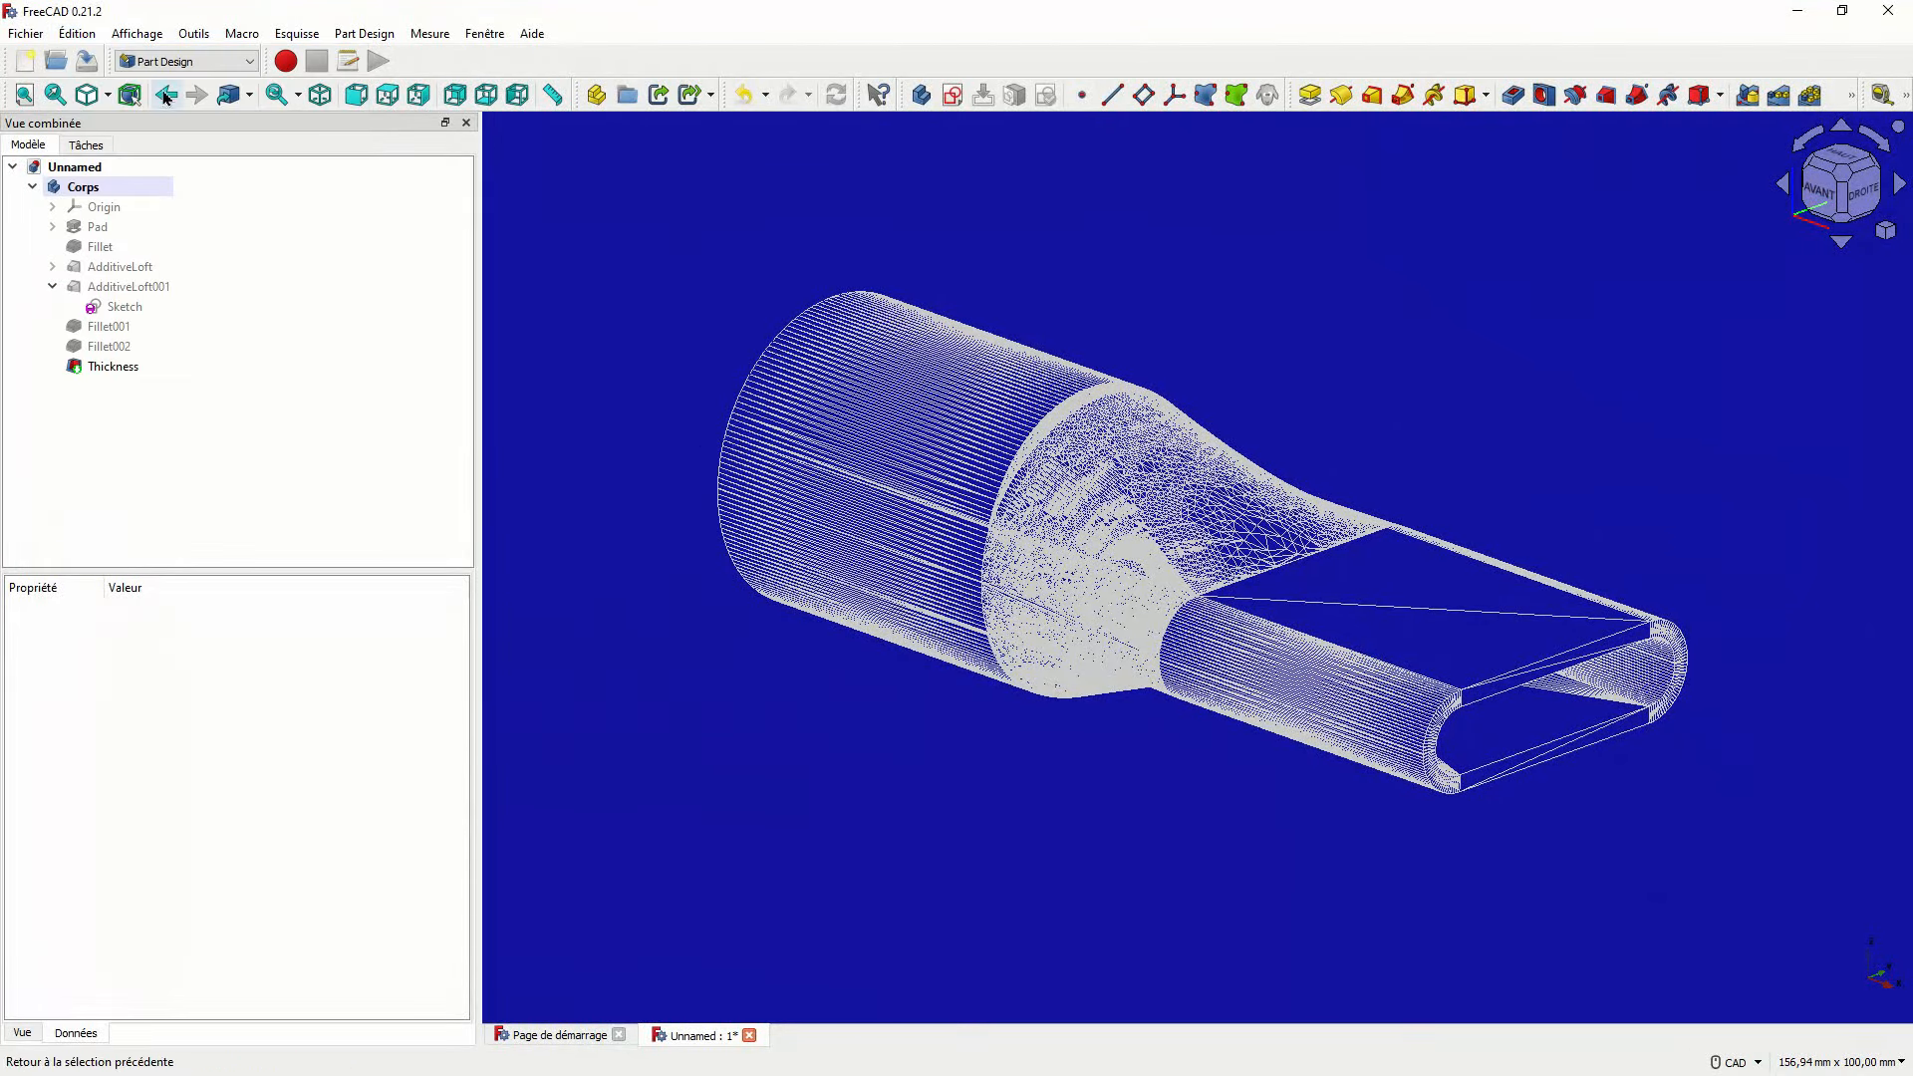
click(106, 94)
click(122, 128)
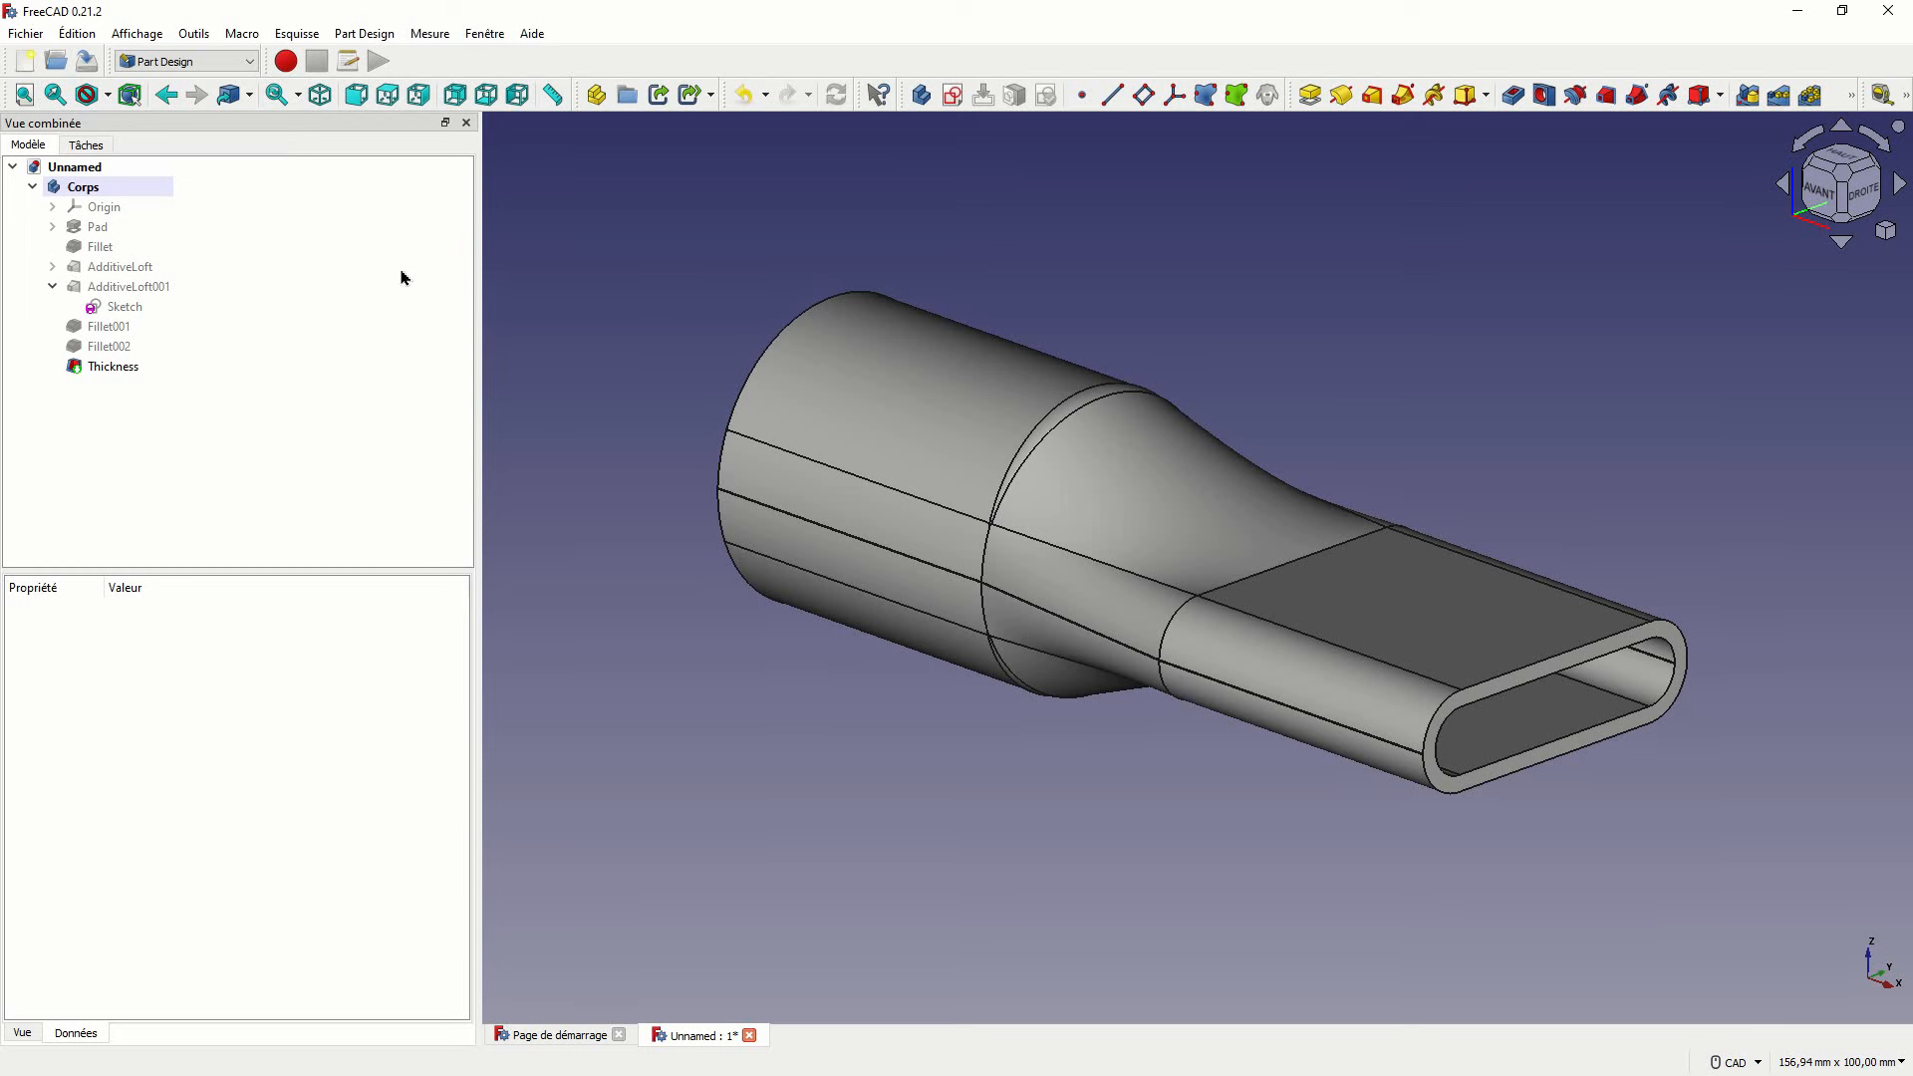
Export the body as an STL mesh in the Video 10 folder, under a new file name that extends Embout.
click(105, 192)
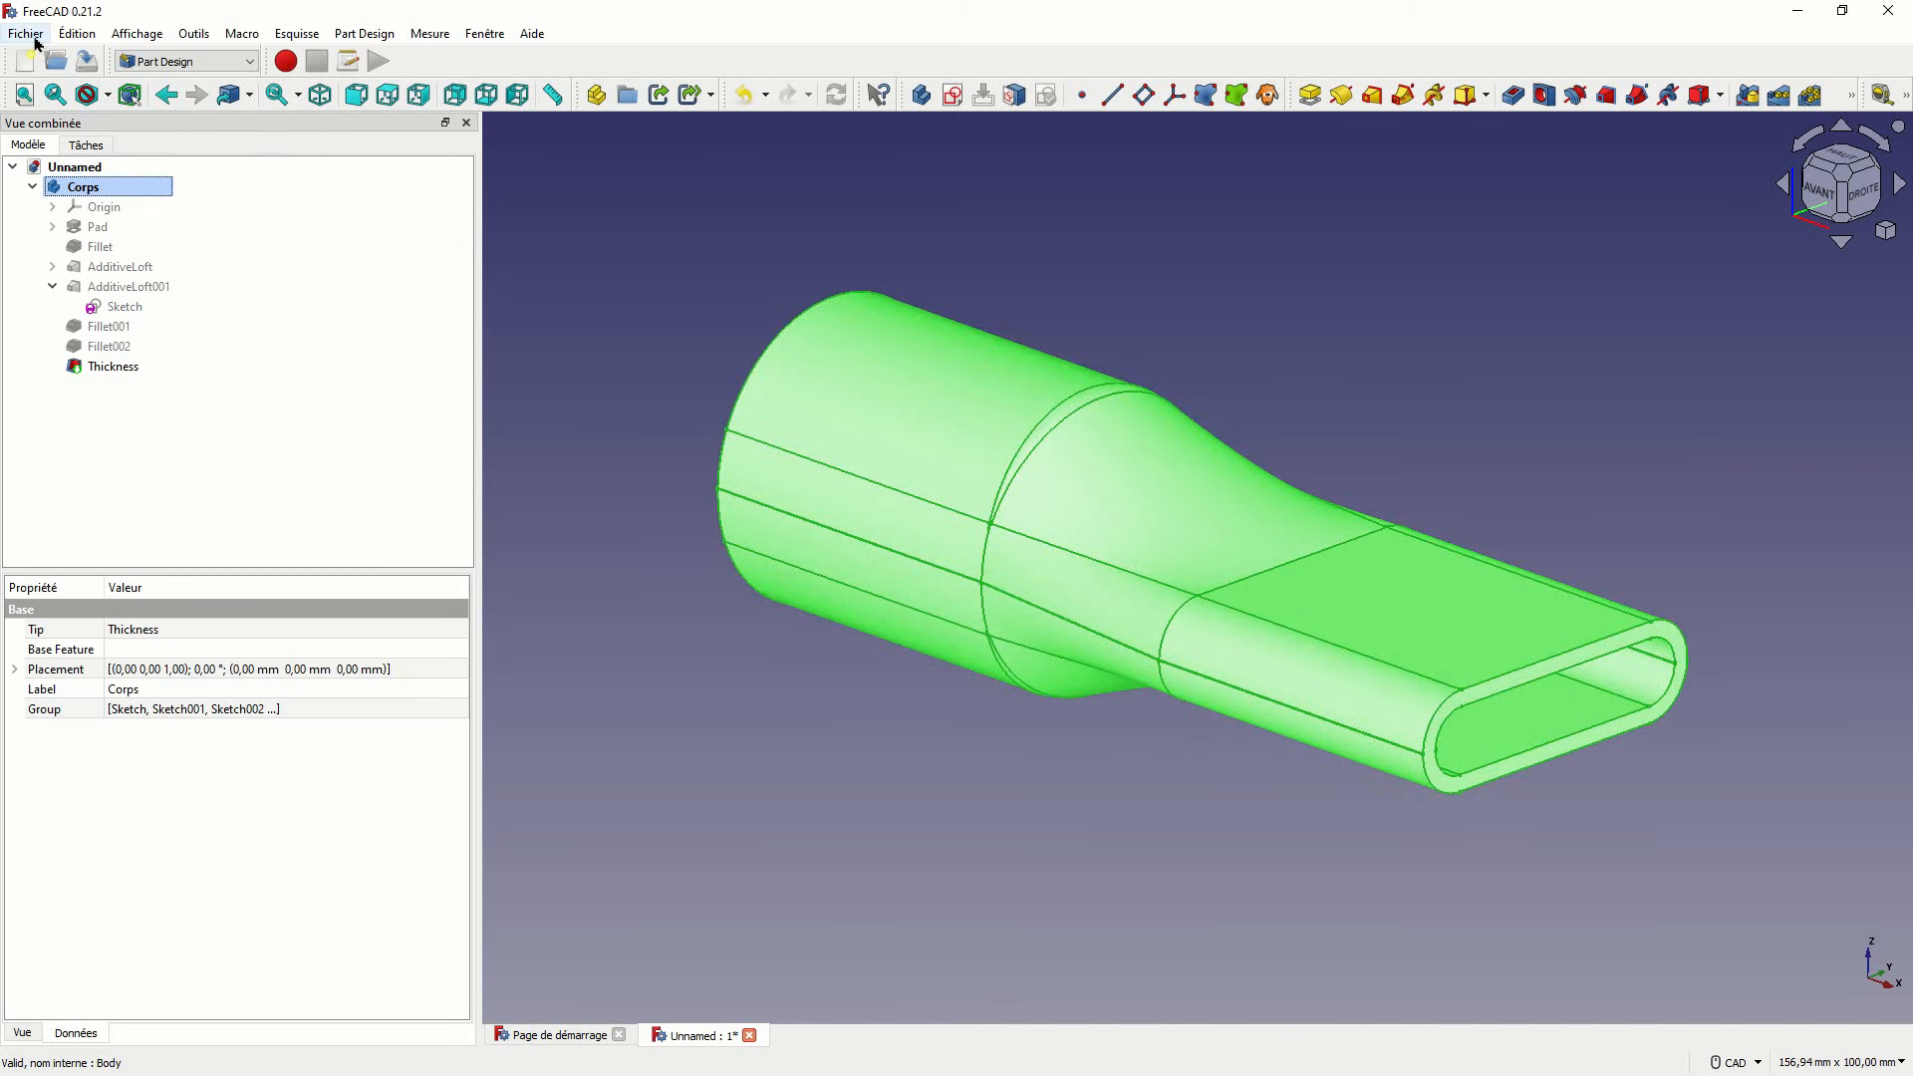
click(26, 33)
click(55, 323)
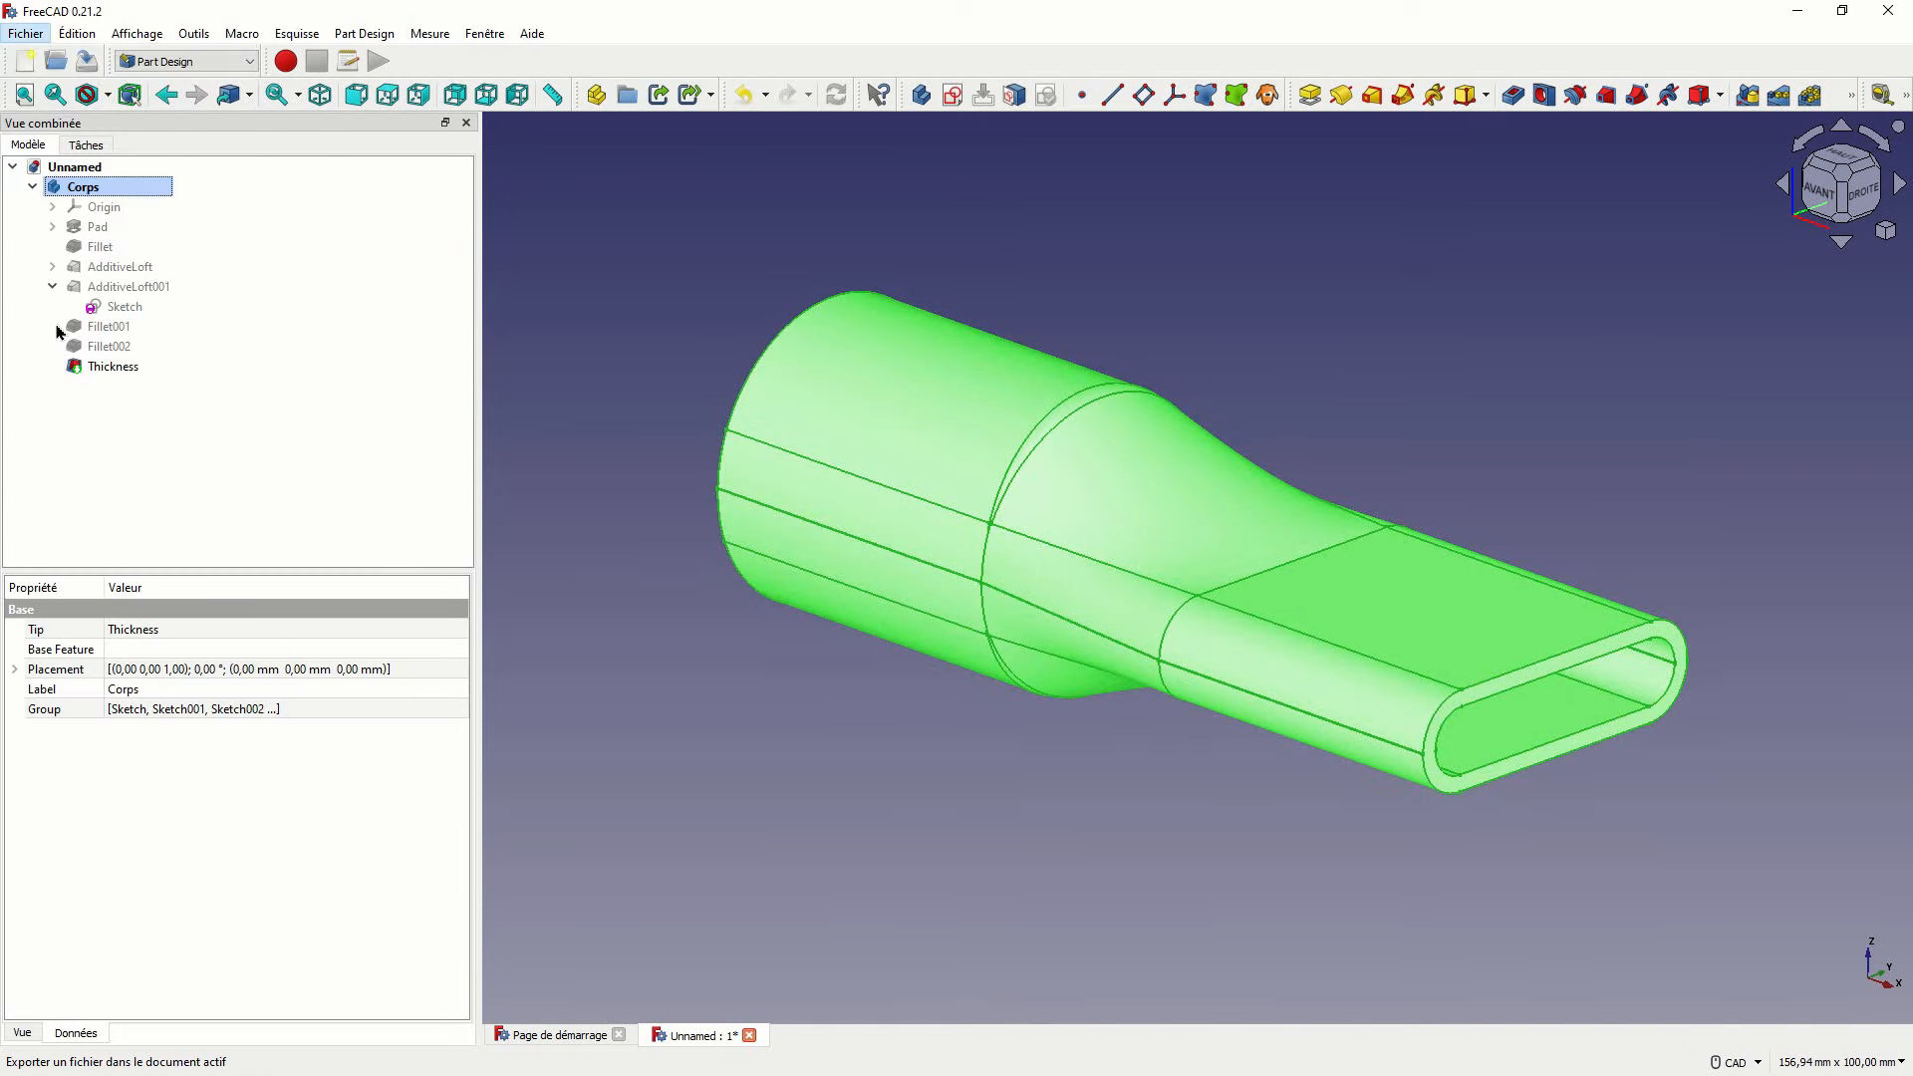
click(277, 184)
click(217, 430)
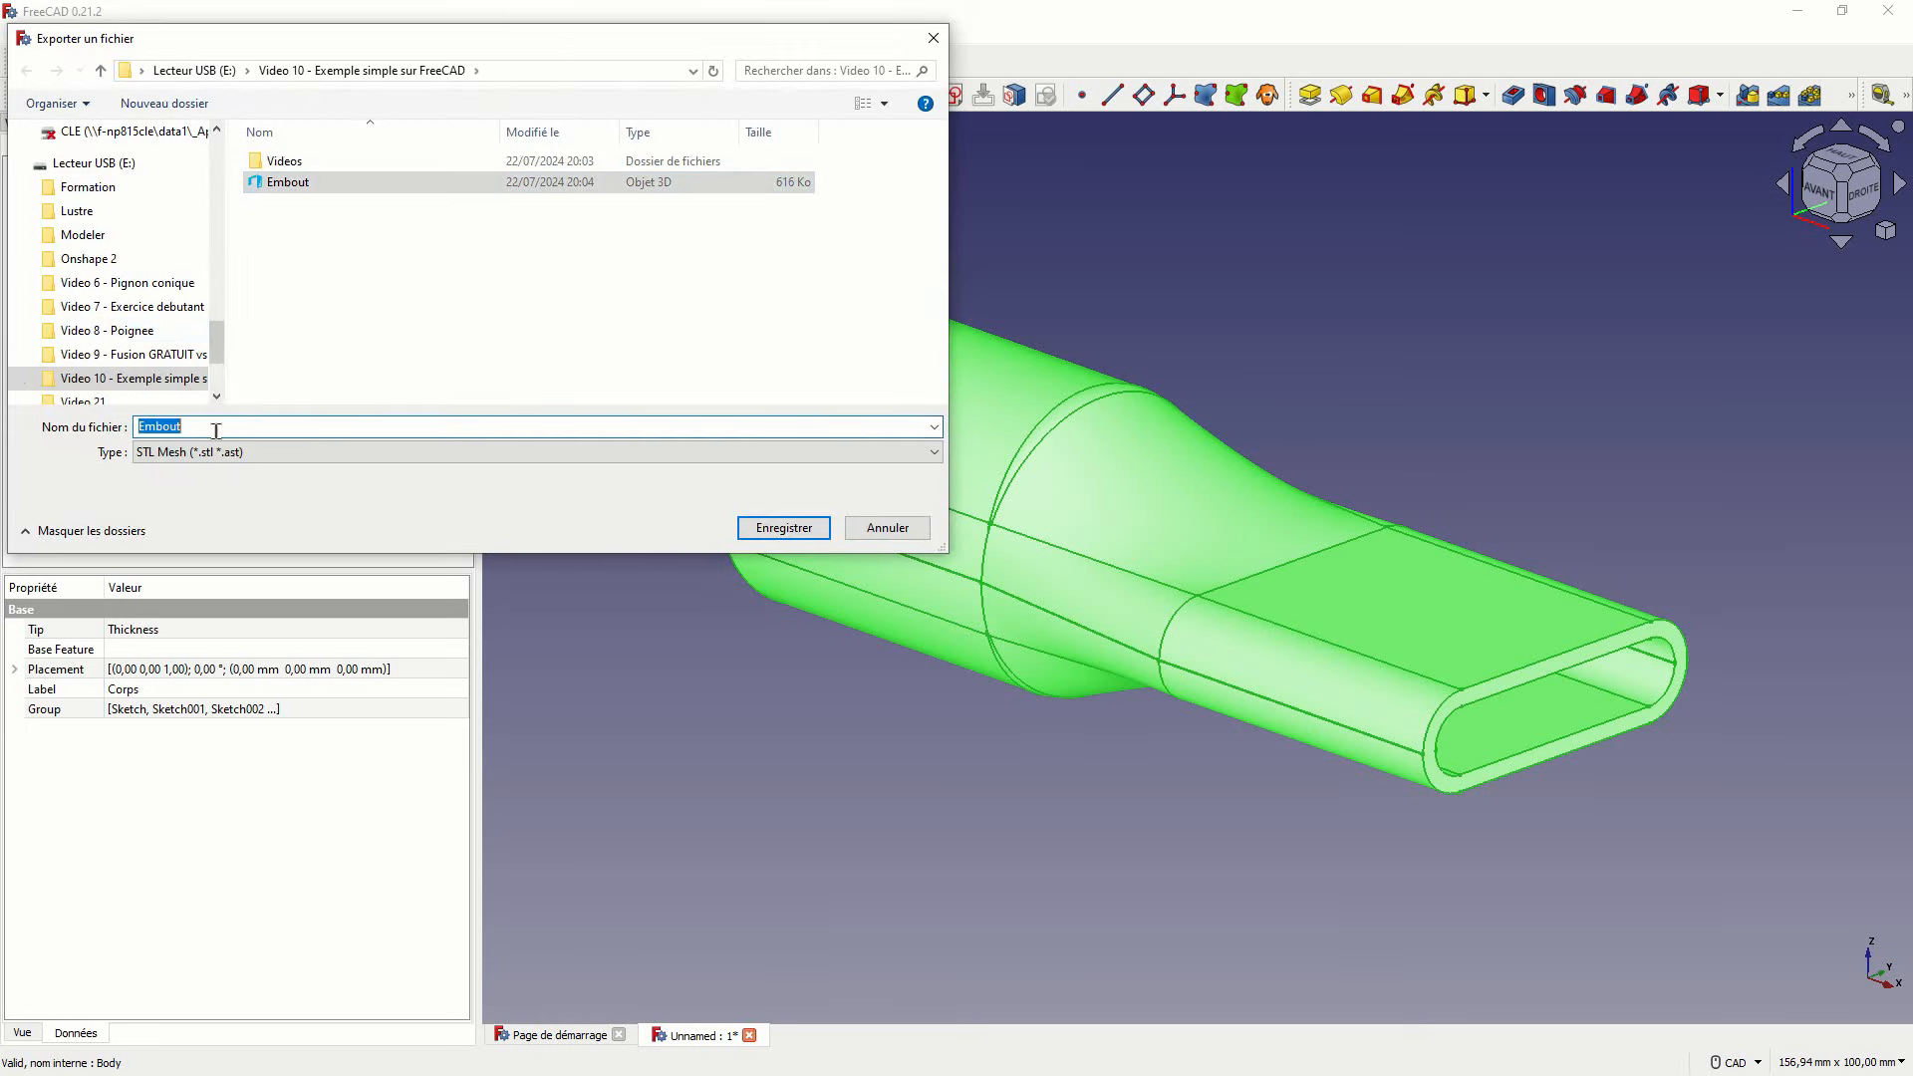
click(211, 430)
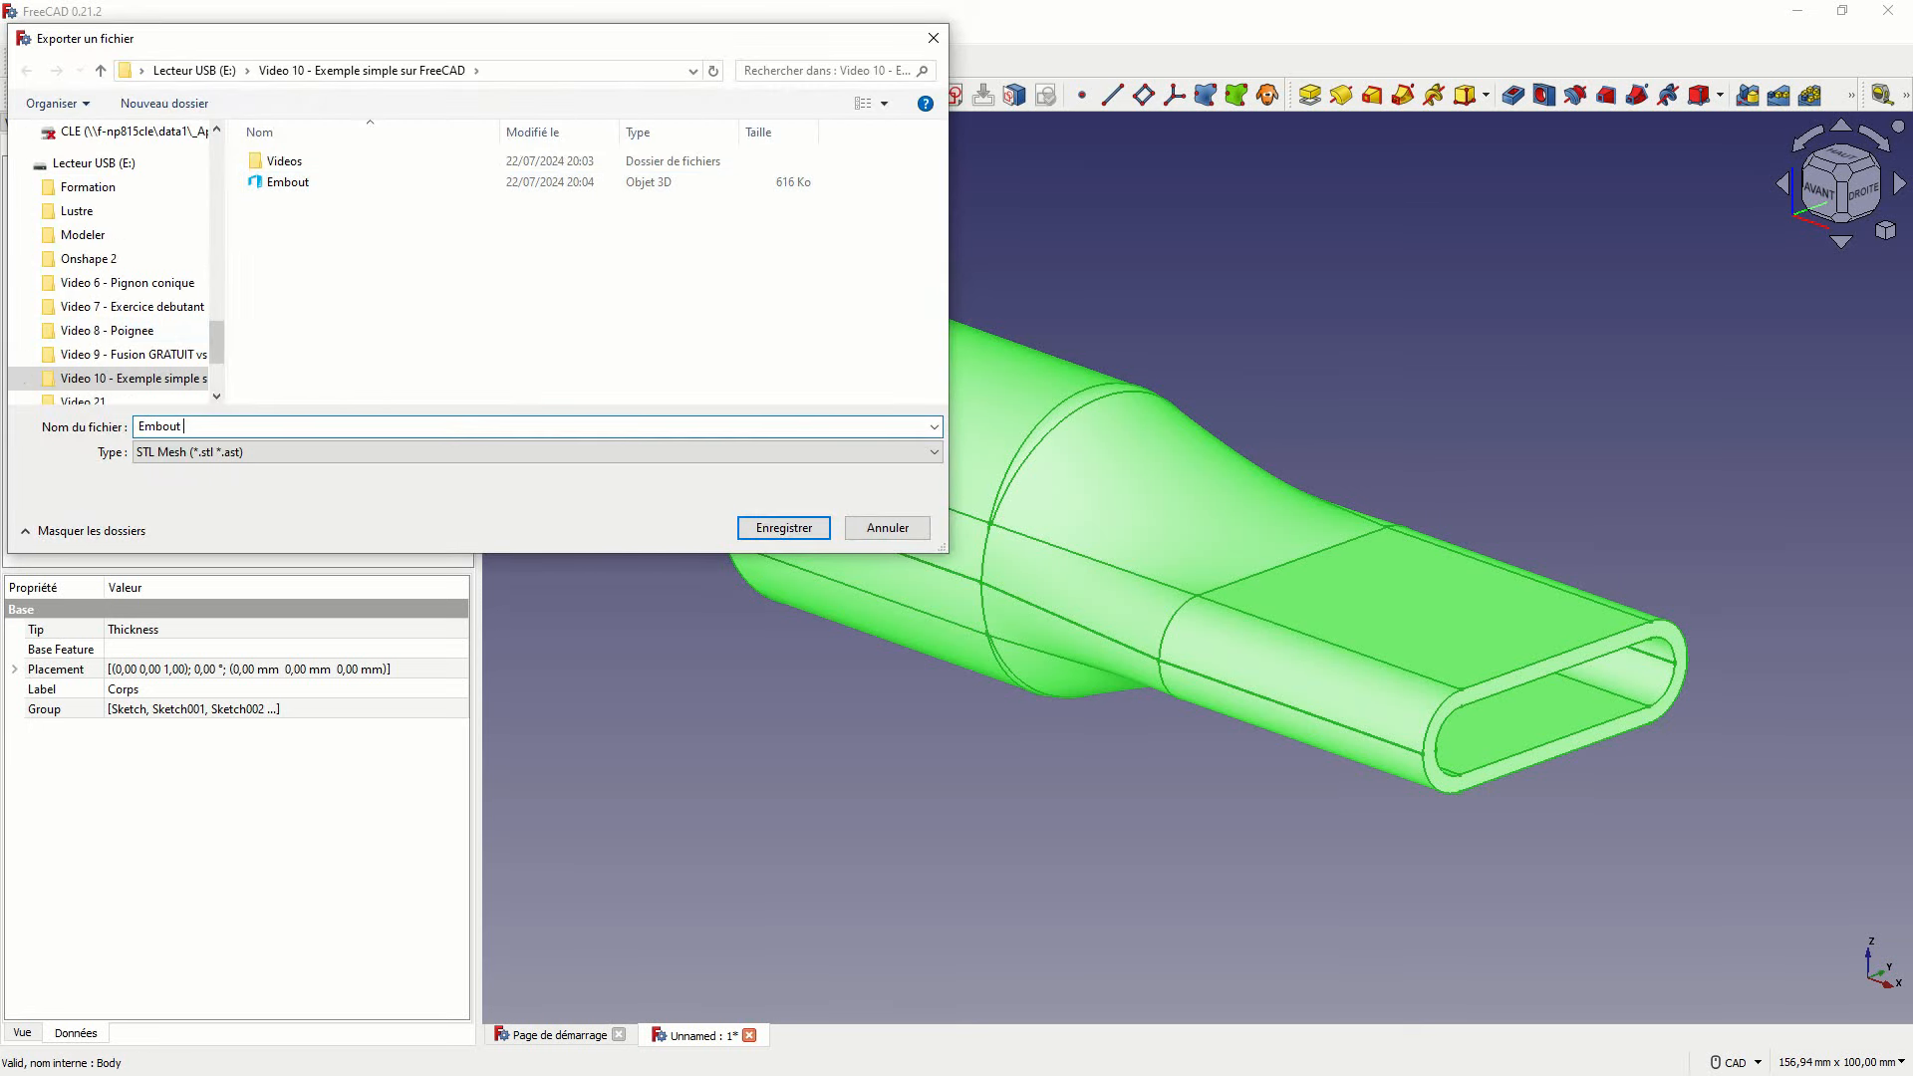
key(Return)
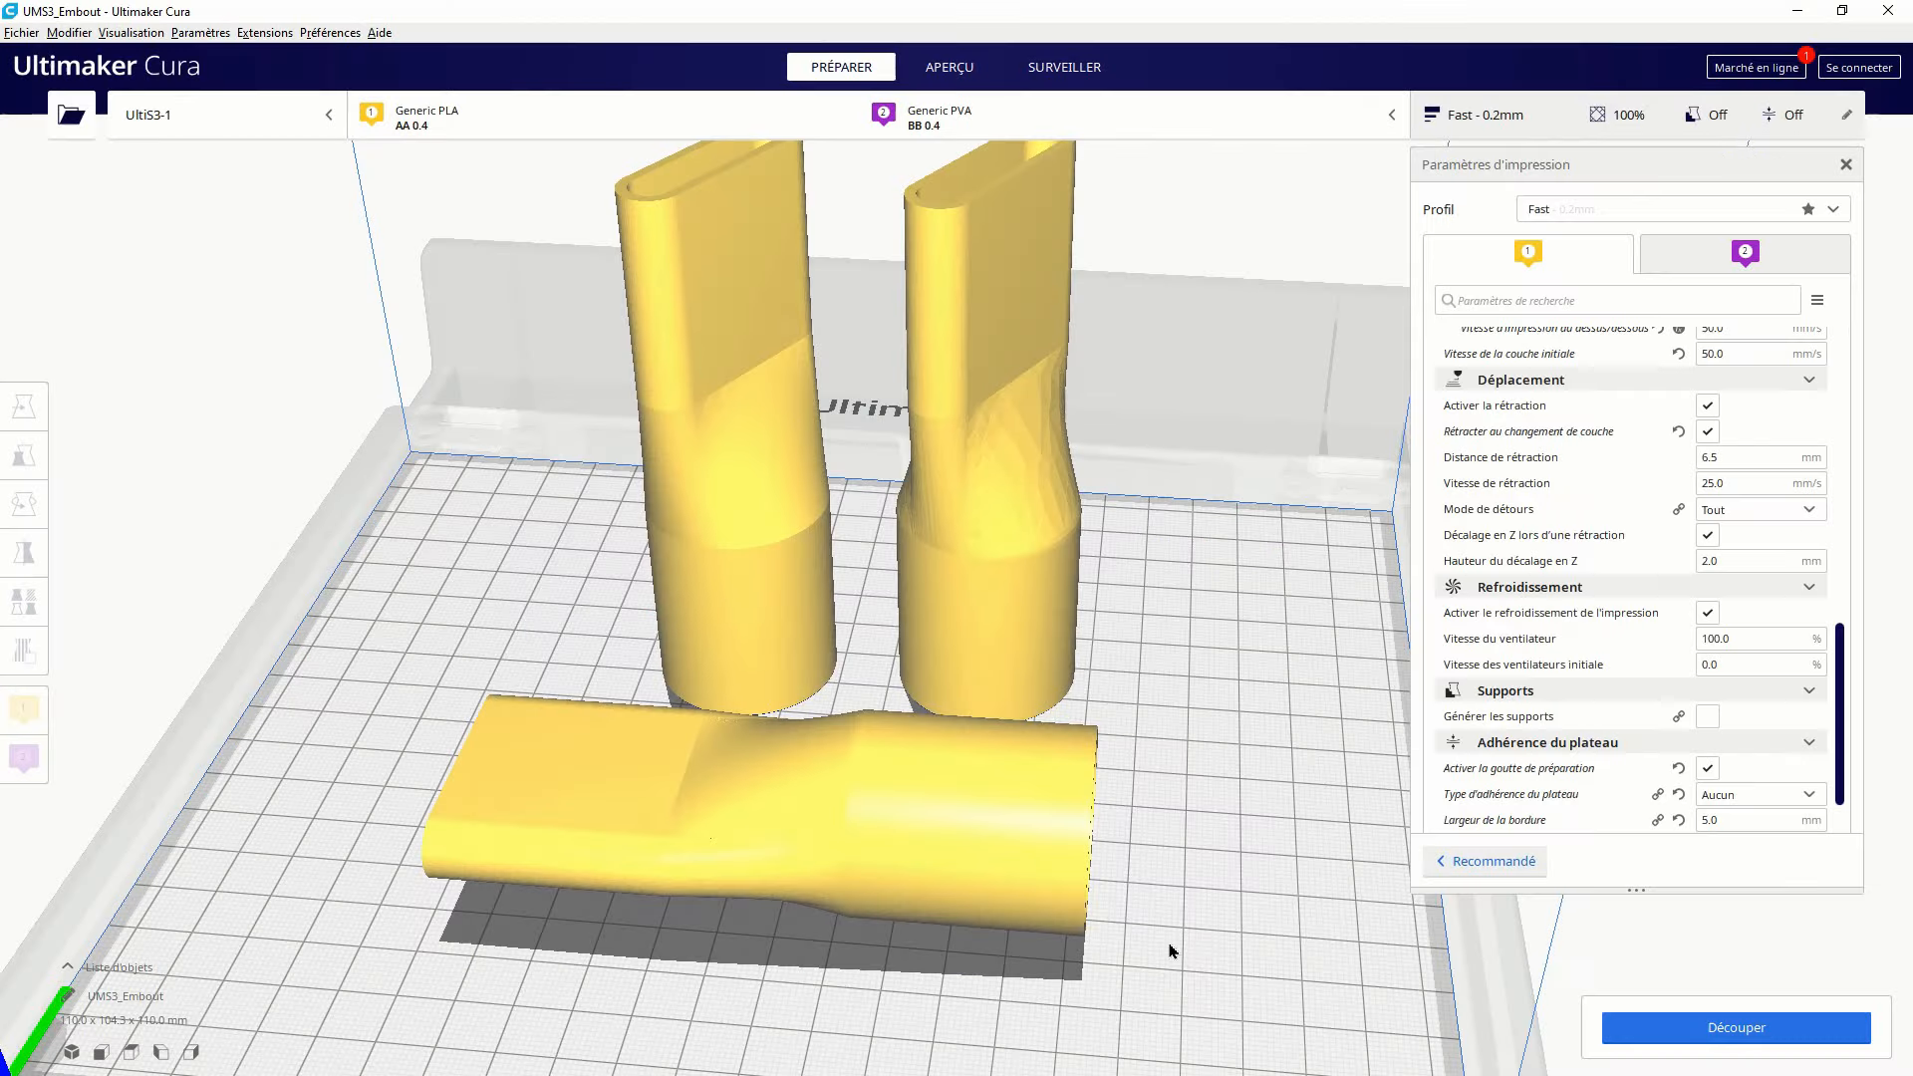
Switch to Ultimaker Cura and rotate the newly loaded nozzle lying on the build plate so it stands upright on its round end.
click(870, 829)
click(24, 504)
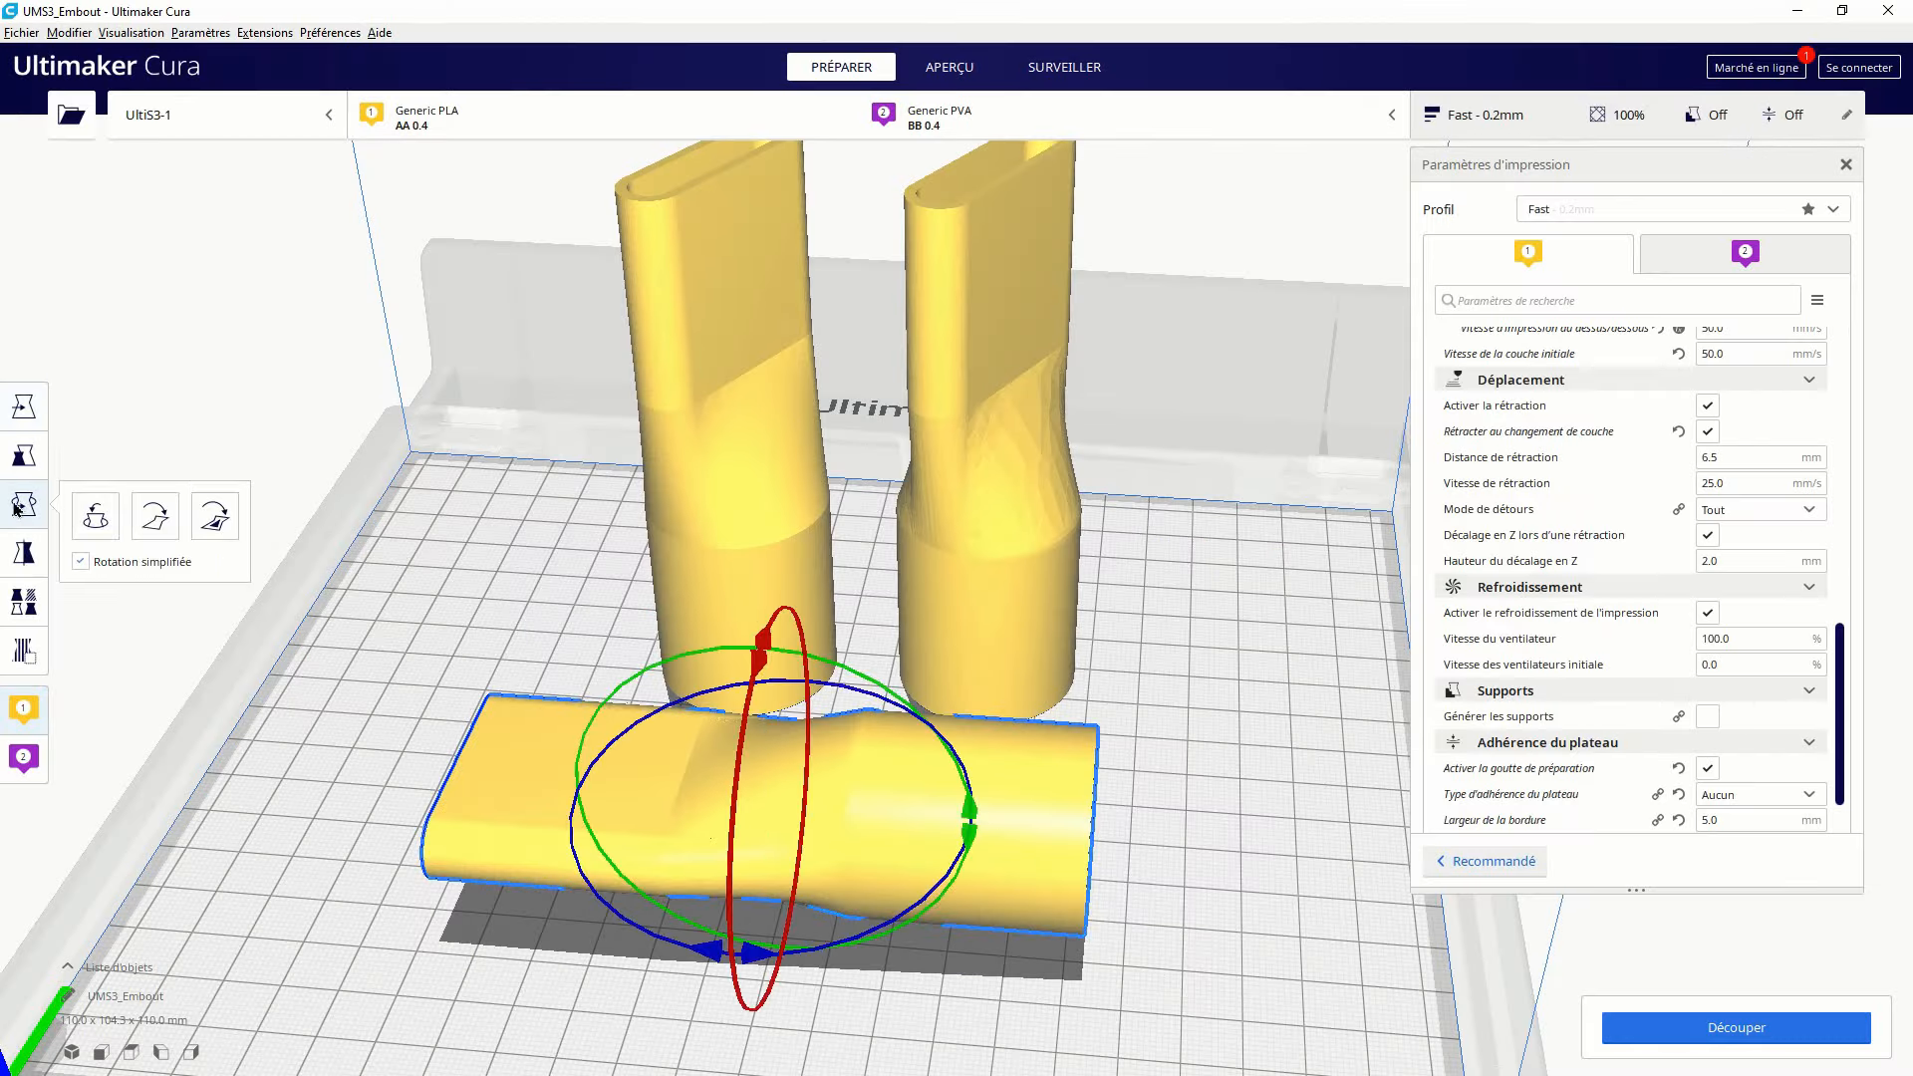
middle_drag(638, 668, 638, 576)
drag(635, 576, 984, 649)
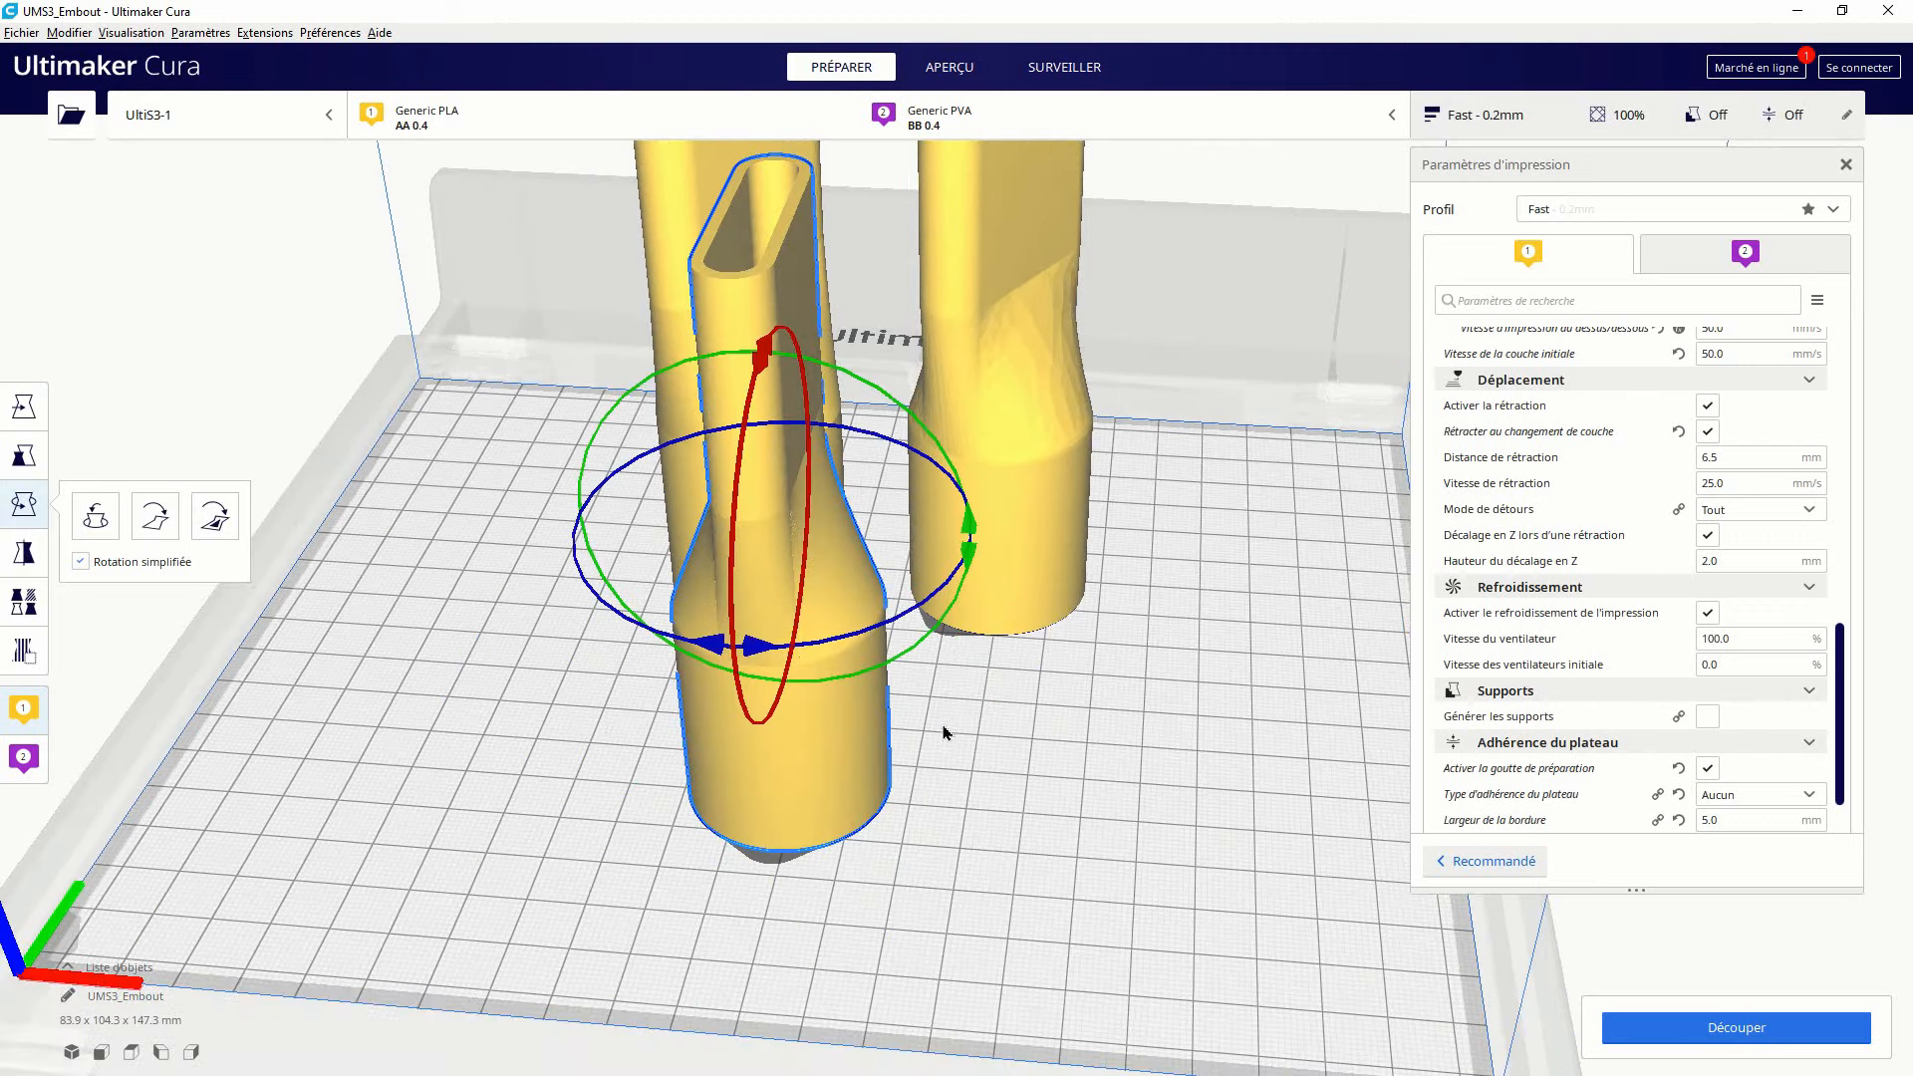
right_drag(952, 735, 1089, 696)
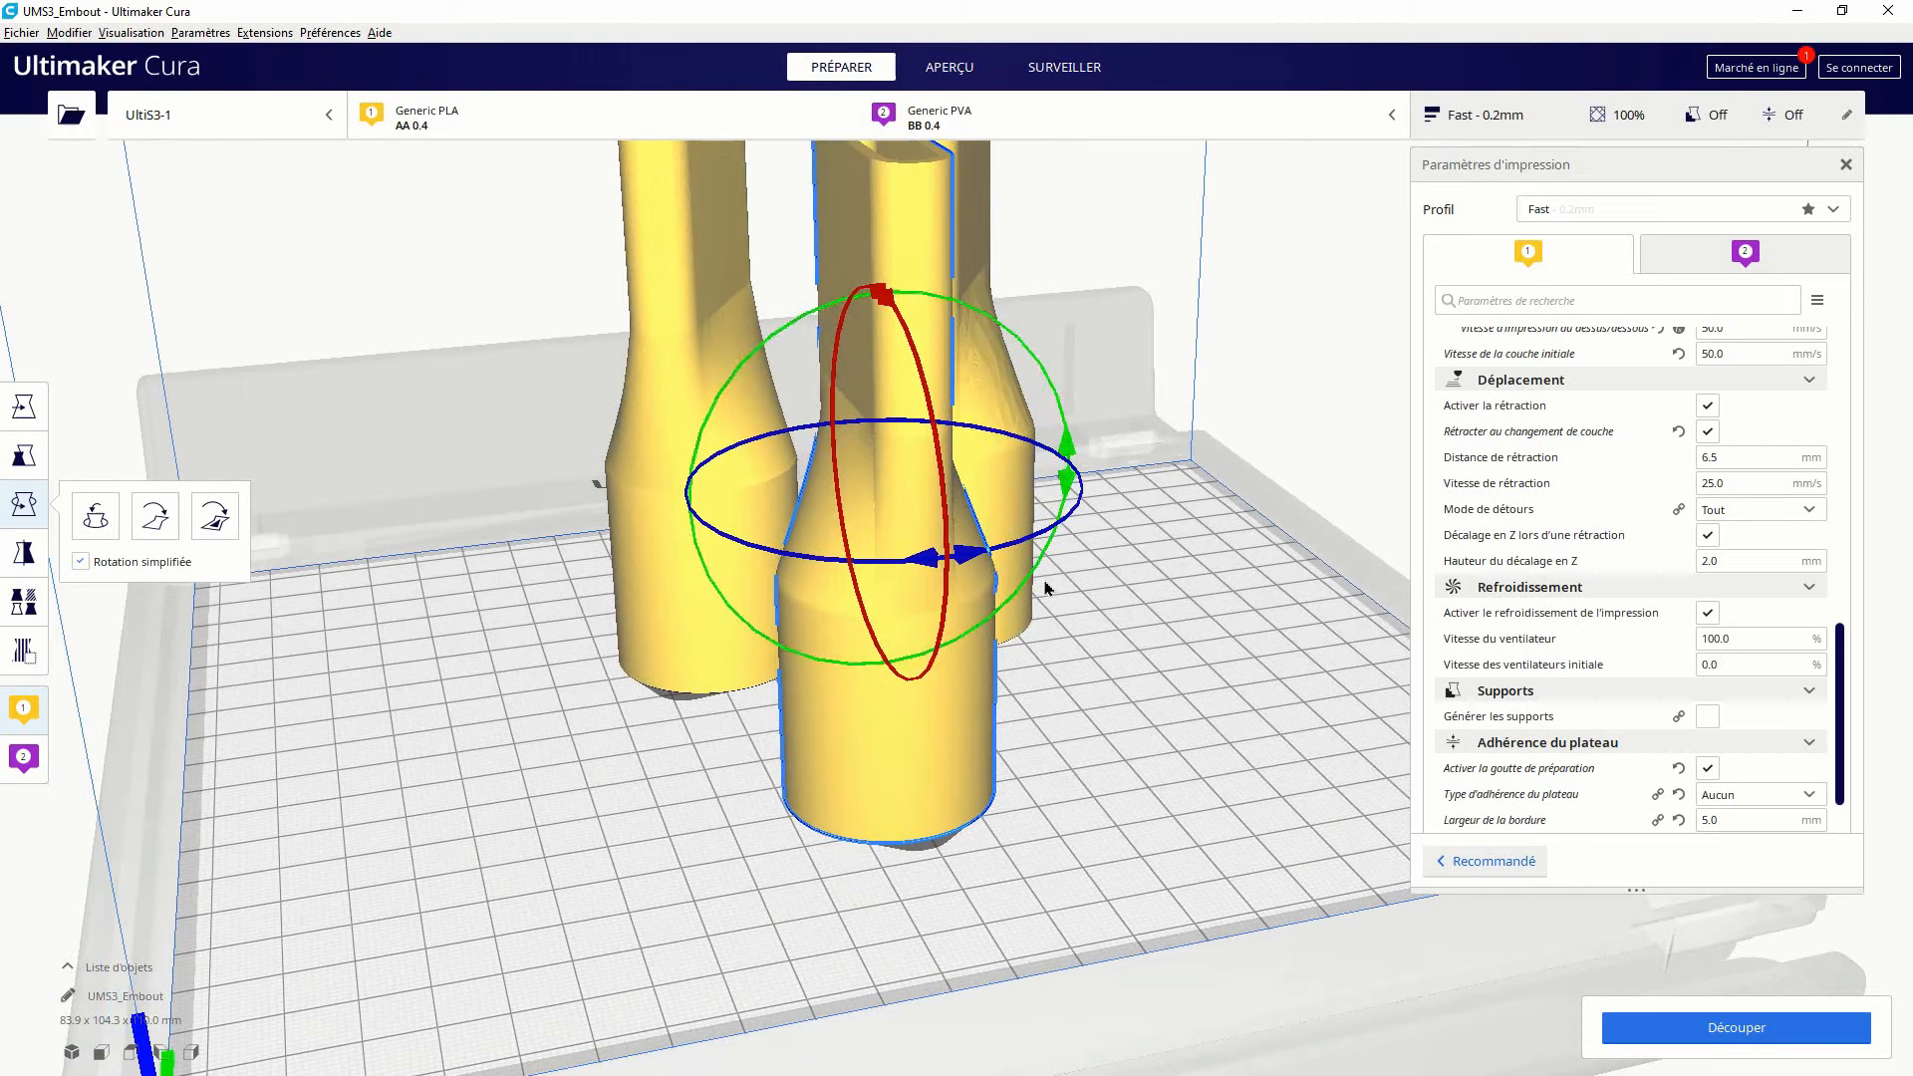
drag(1011, 539, 969, 628)
click(1147, 644)
Compare the surface smoothness of the three upright nozzles around their round-to-flat transitions, viewing them from several sides.
scroll(1088, 634, up, 2)
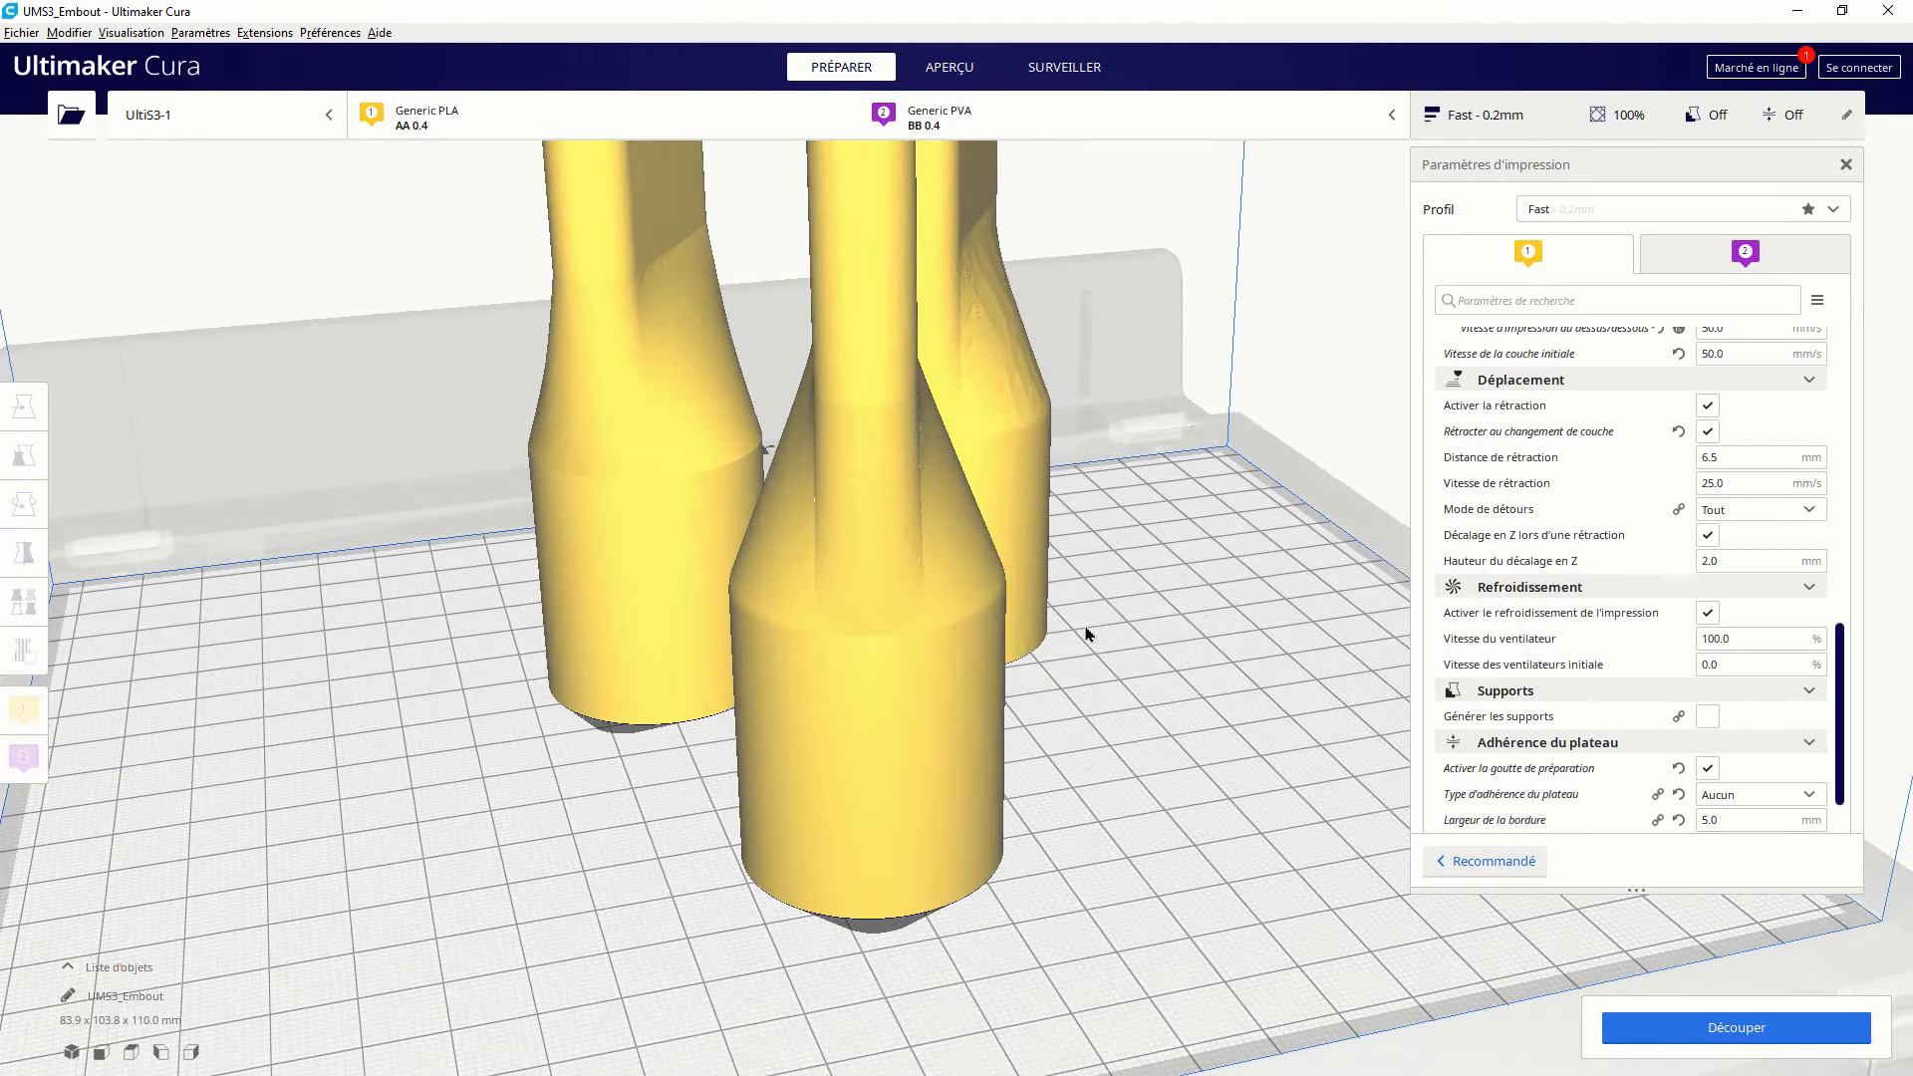
middle_drag(1153, 602, 1109, 743)
right_drag(1109, 743, 897, 781)
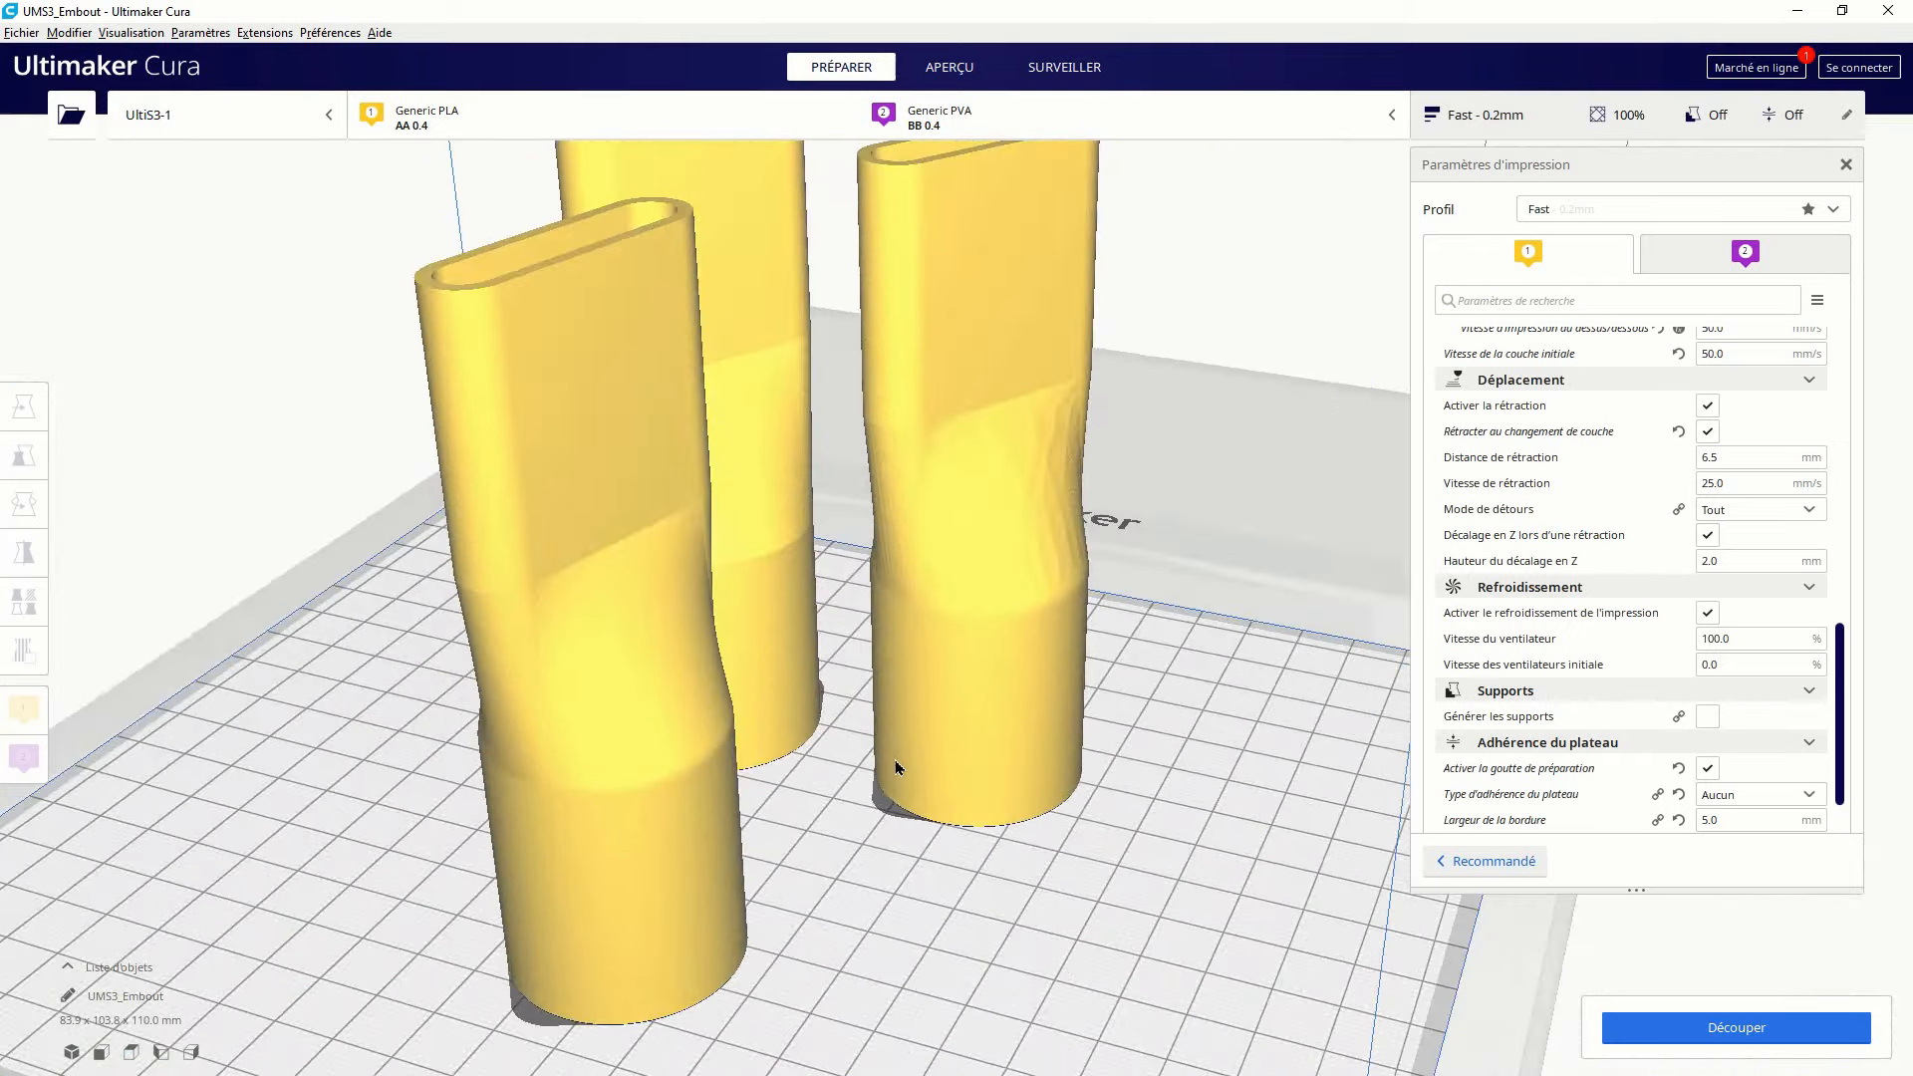
scroll(893, 675, up, 4)
click(1031, 526)
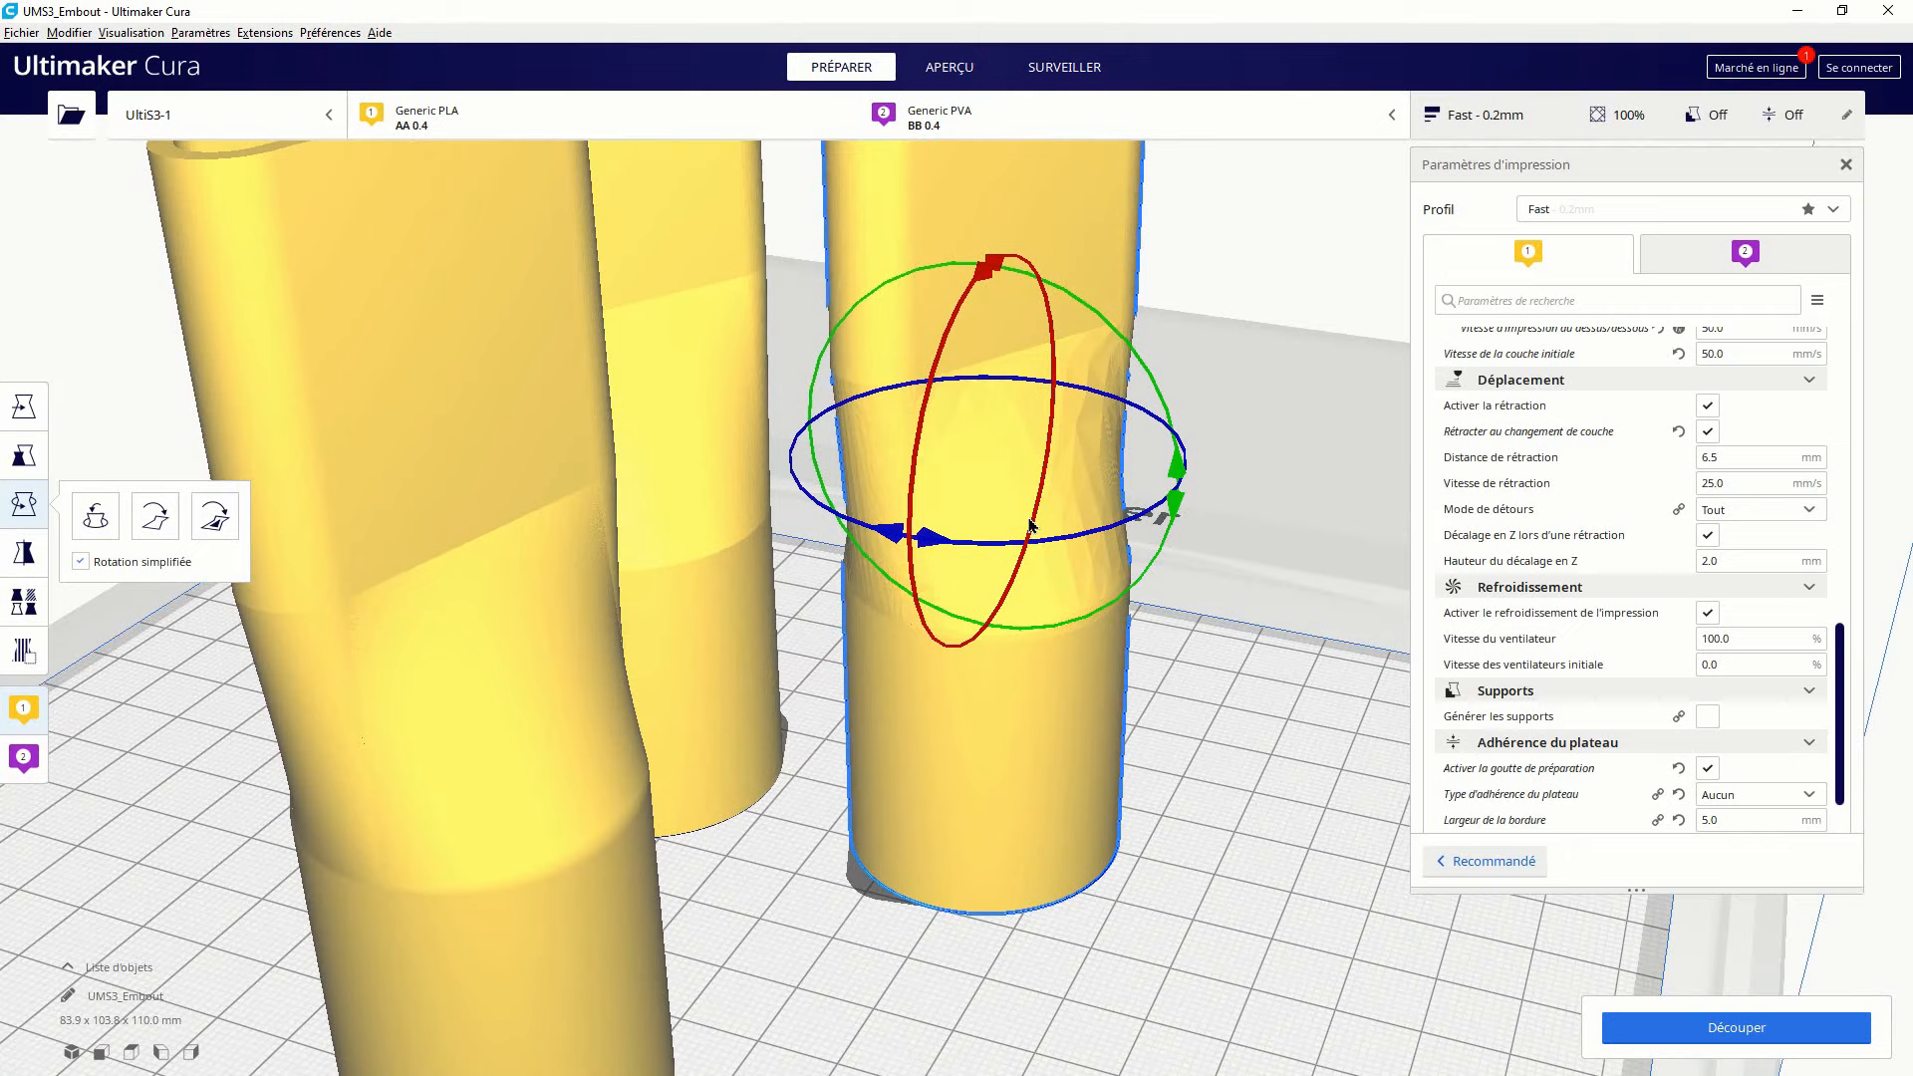
click(555, 729)
click(816, 876)
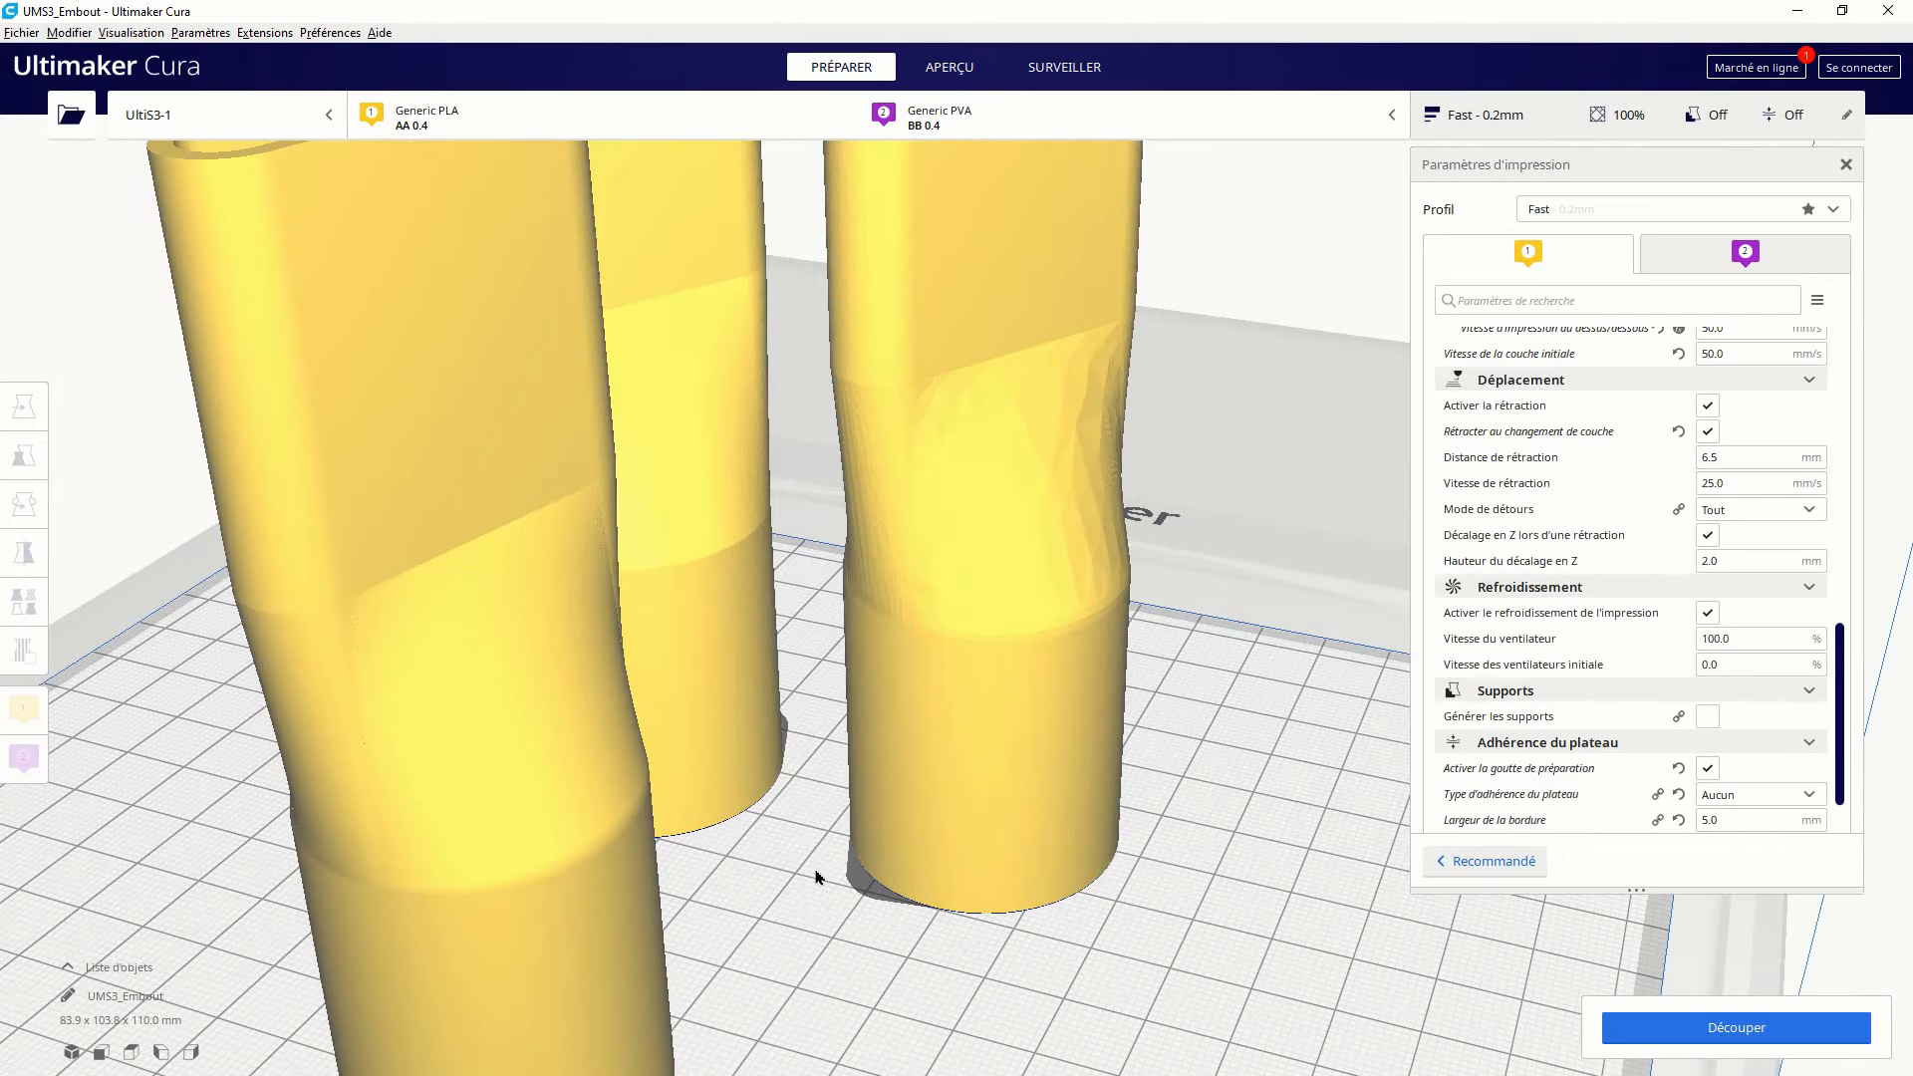
scroll(467, 770, down, 5)
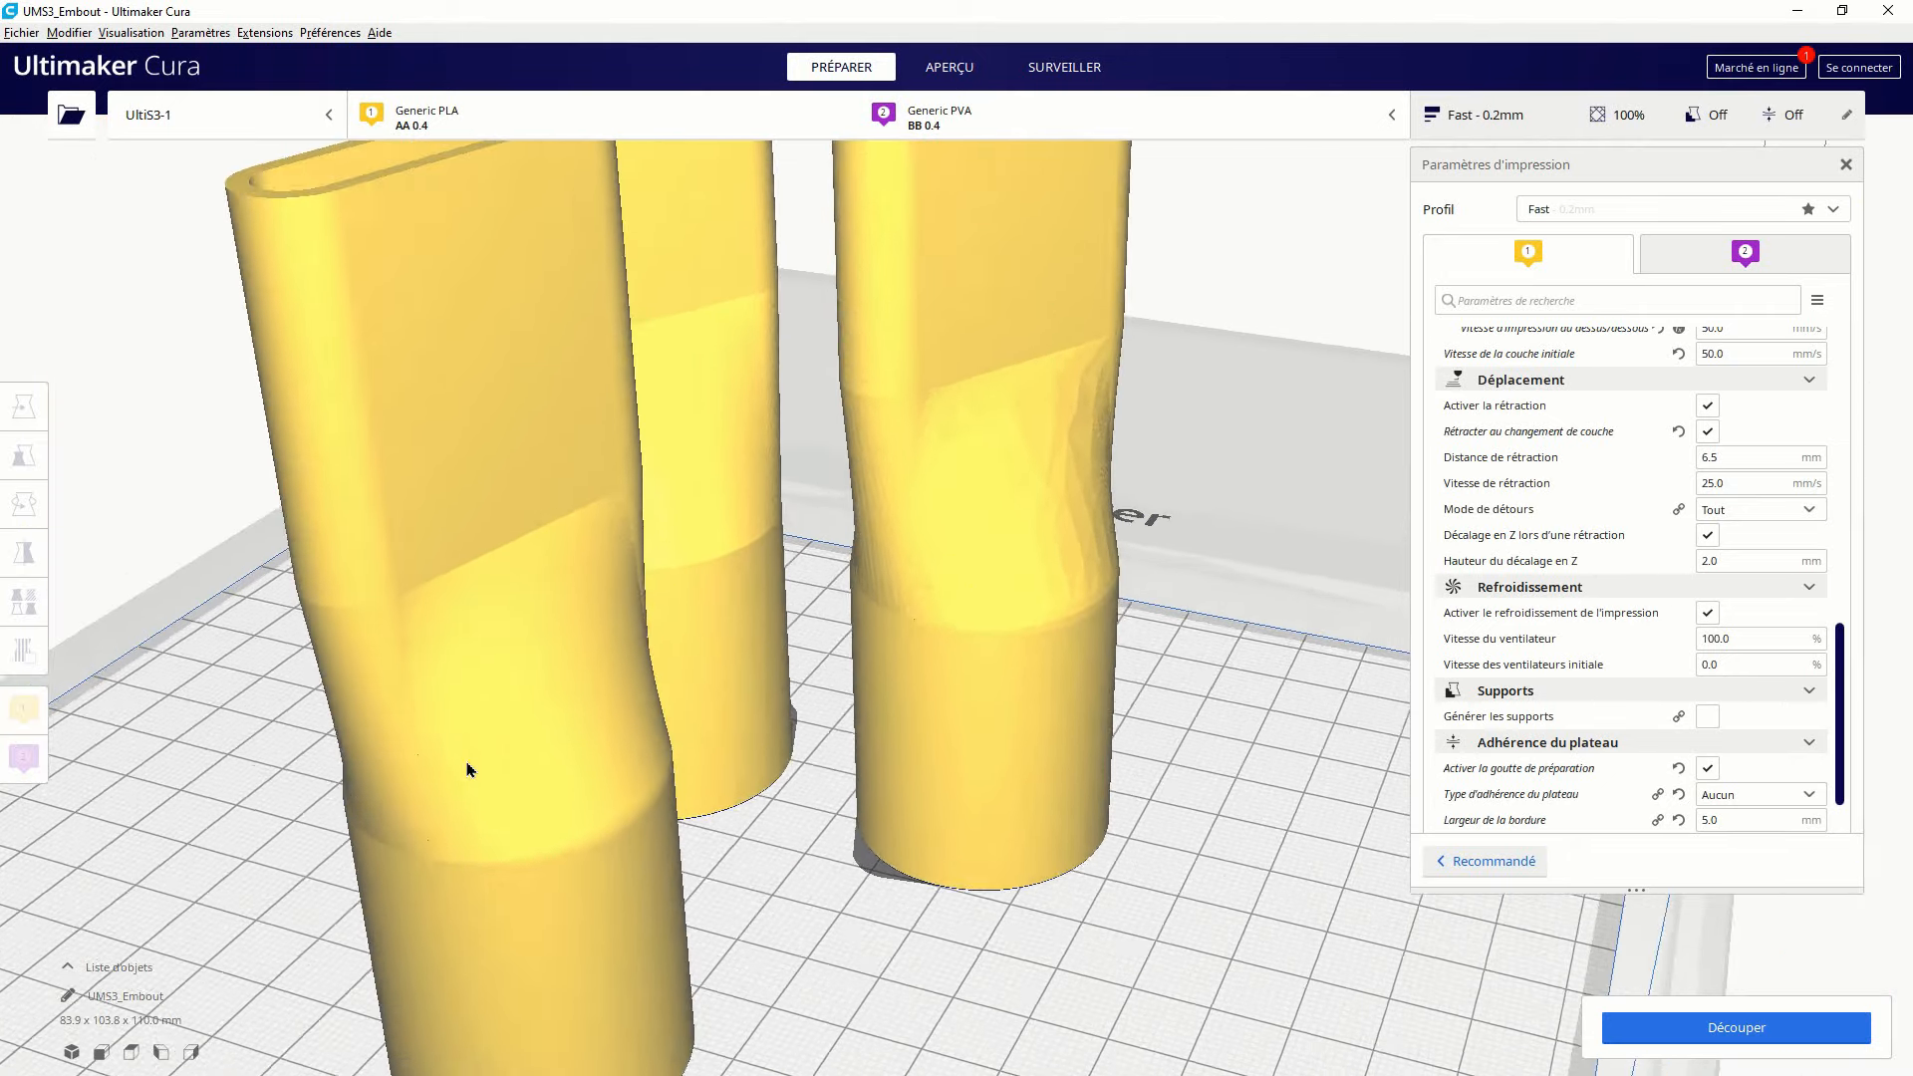
right_drag(401, 784, 809, 752)
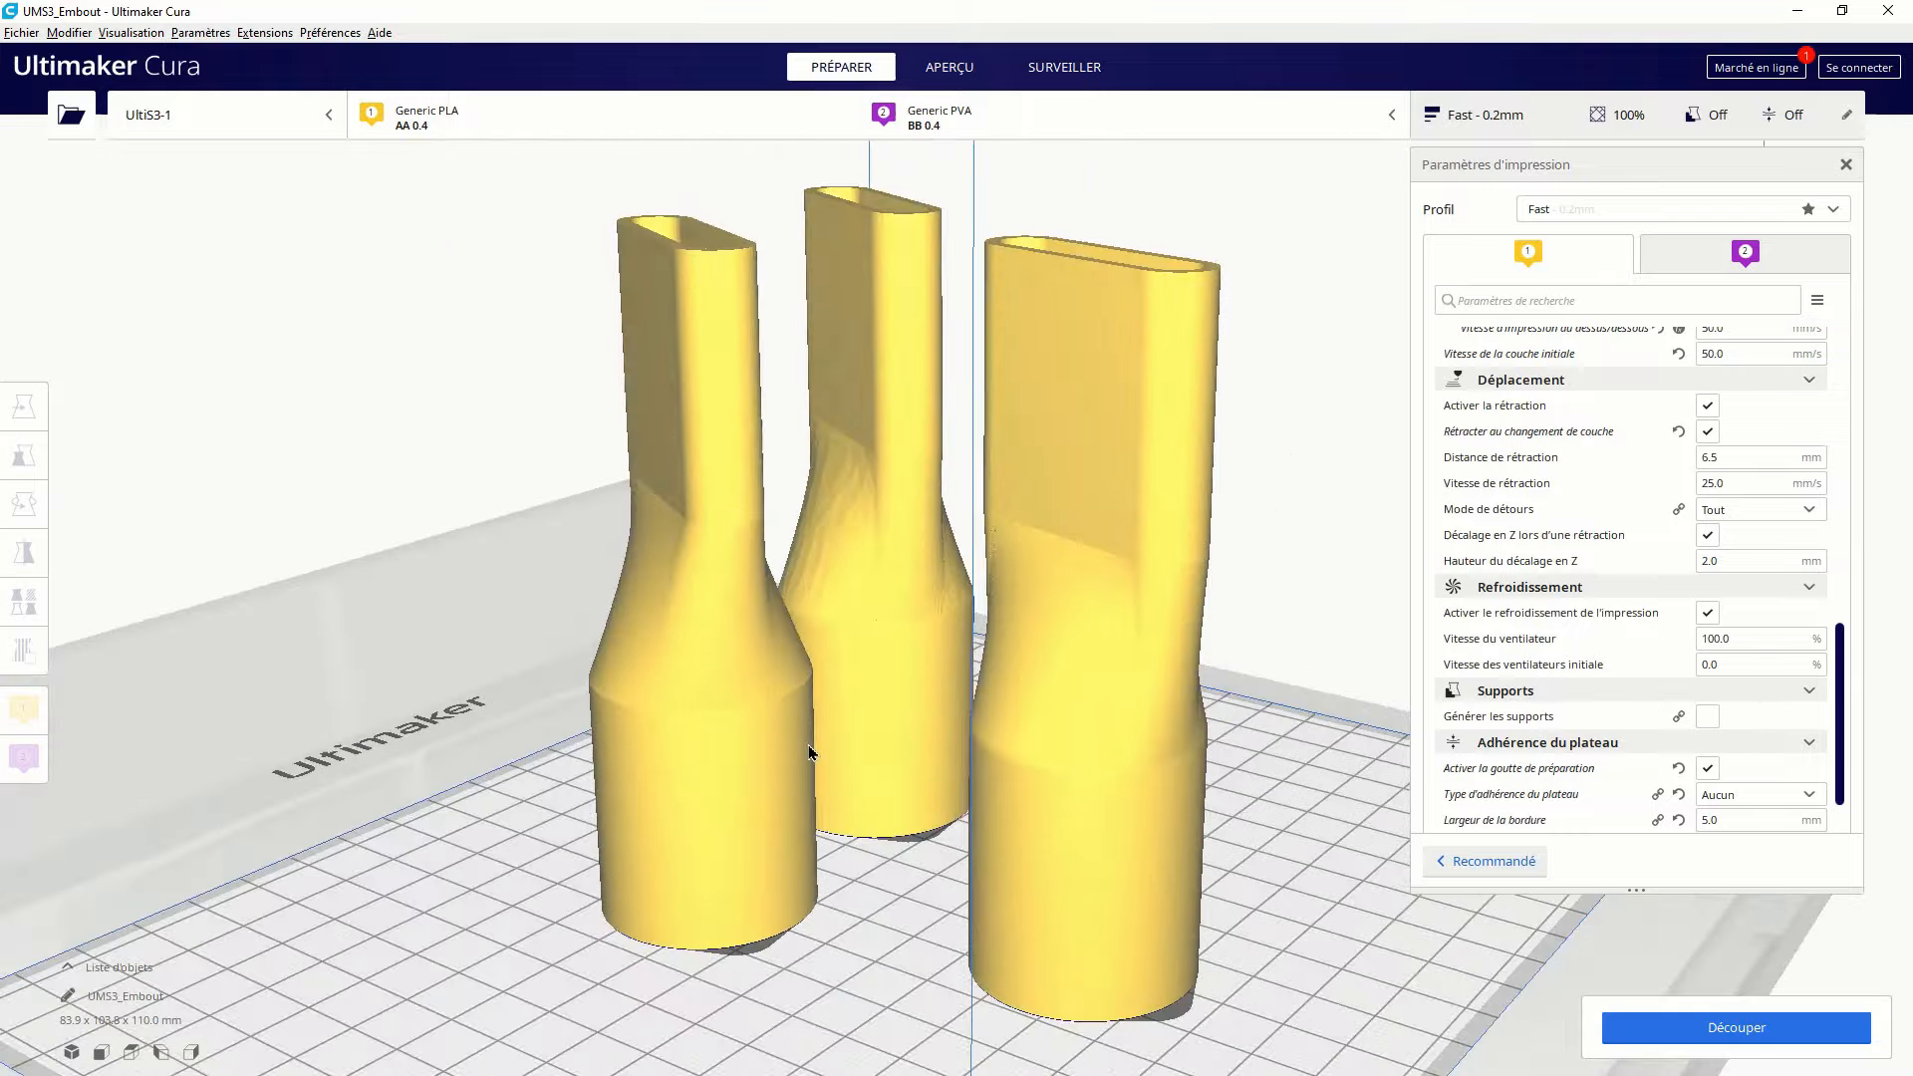
scroll(835, 738, up, 5)
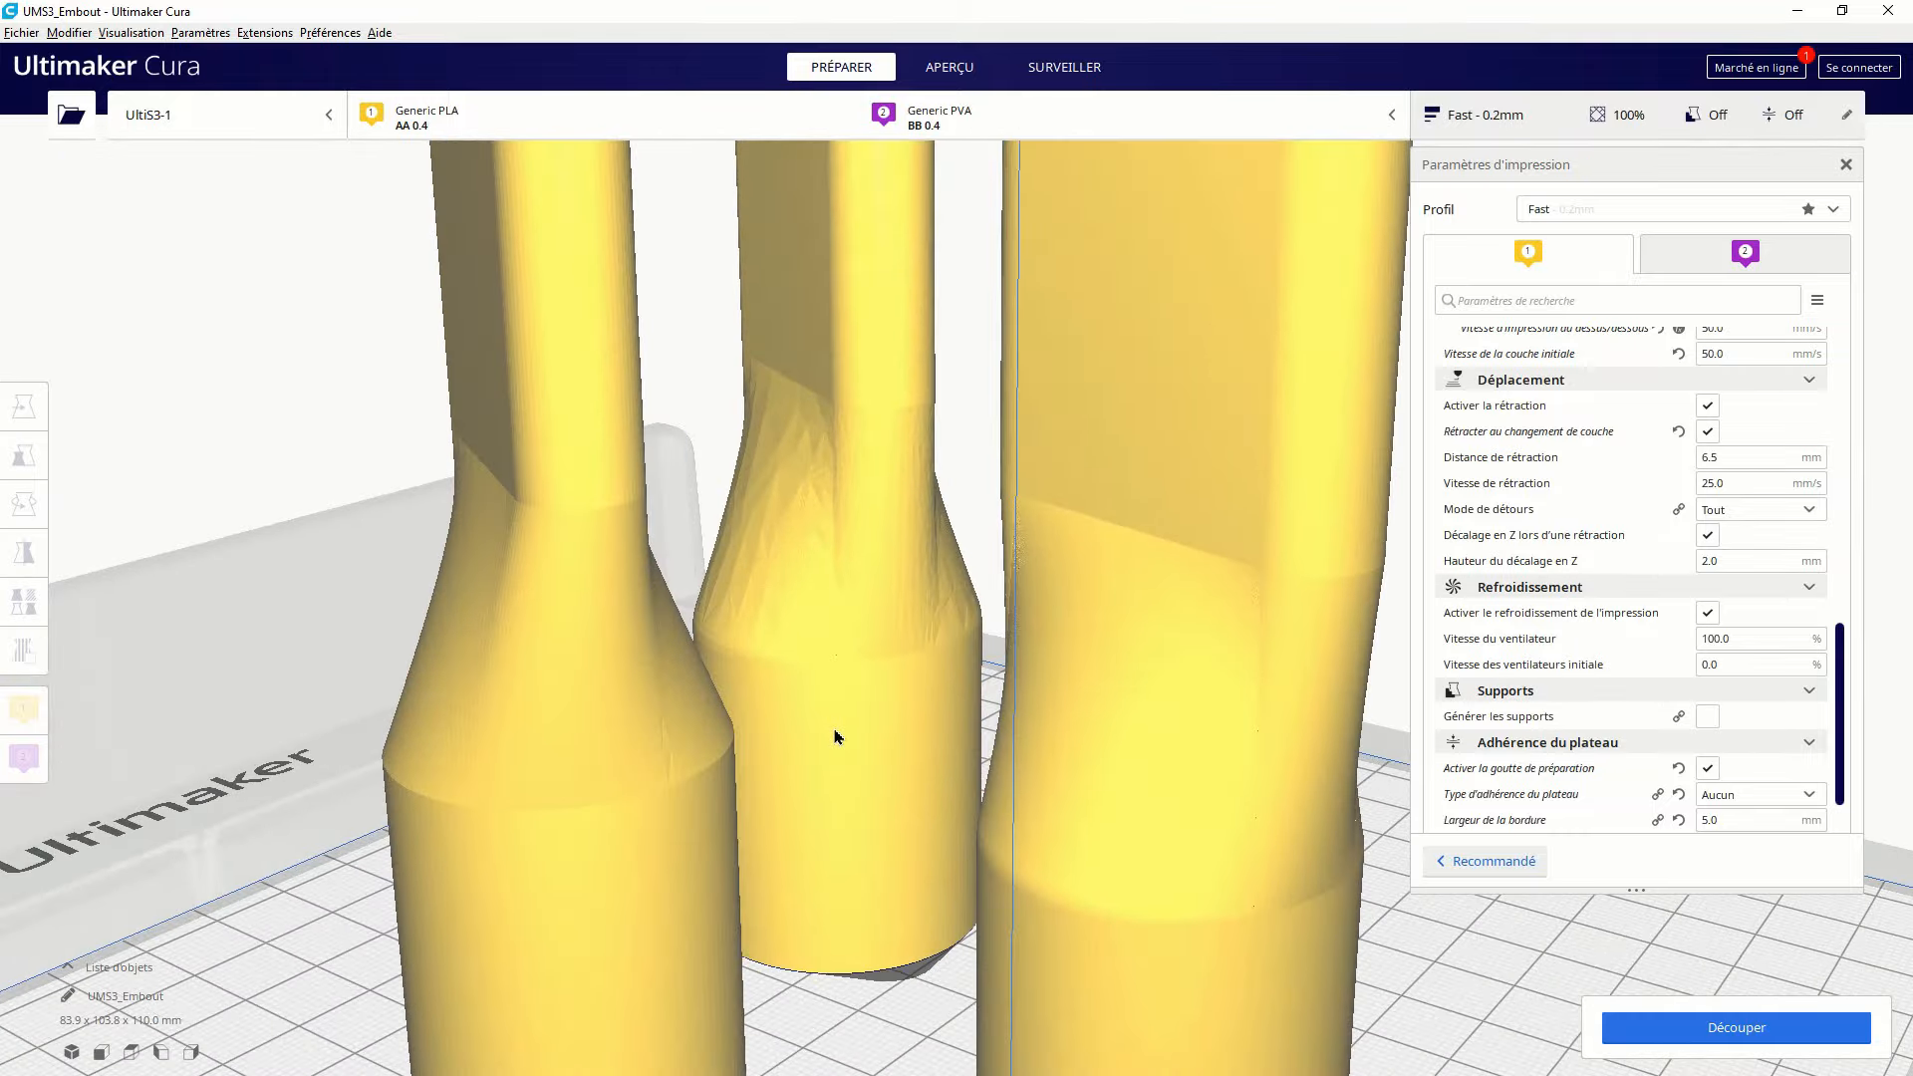
scroll(835, 737, down, 5)
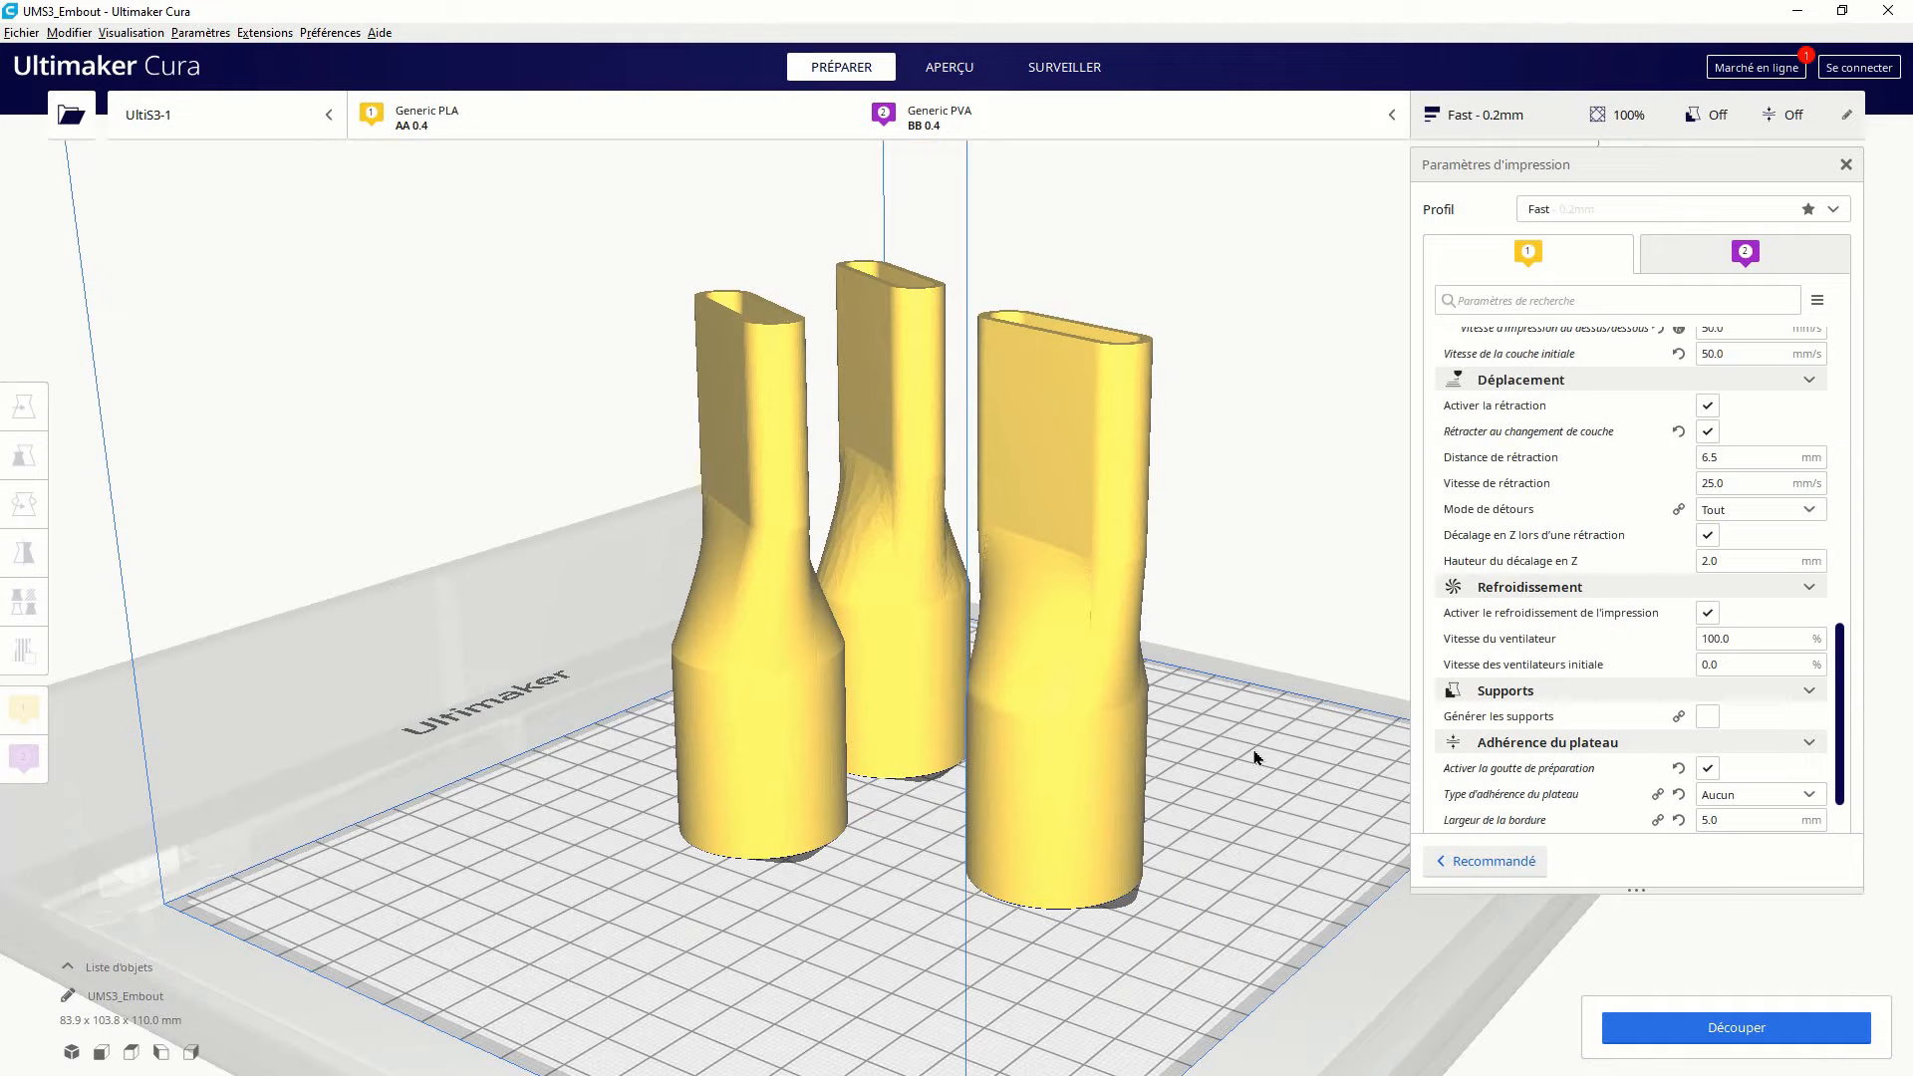
right_drag(1246, 760, 881, 803)
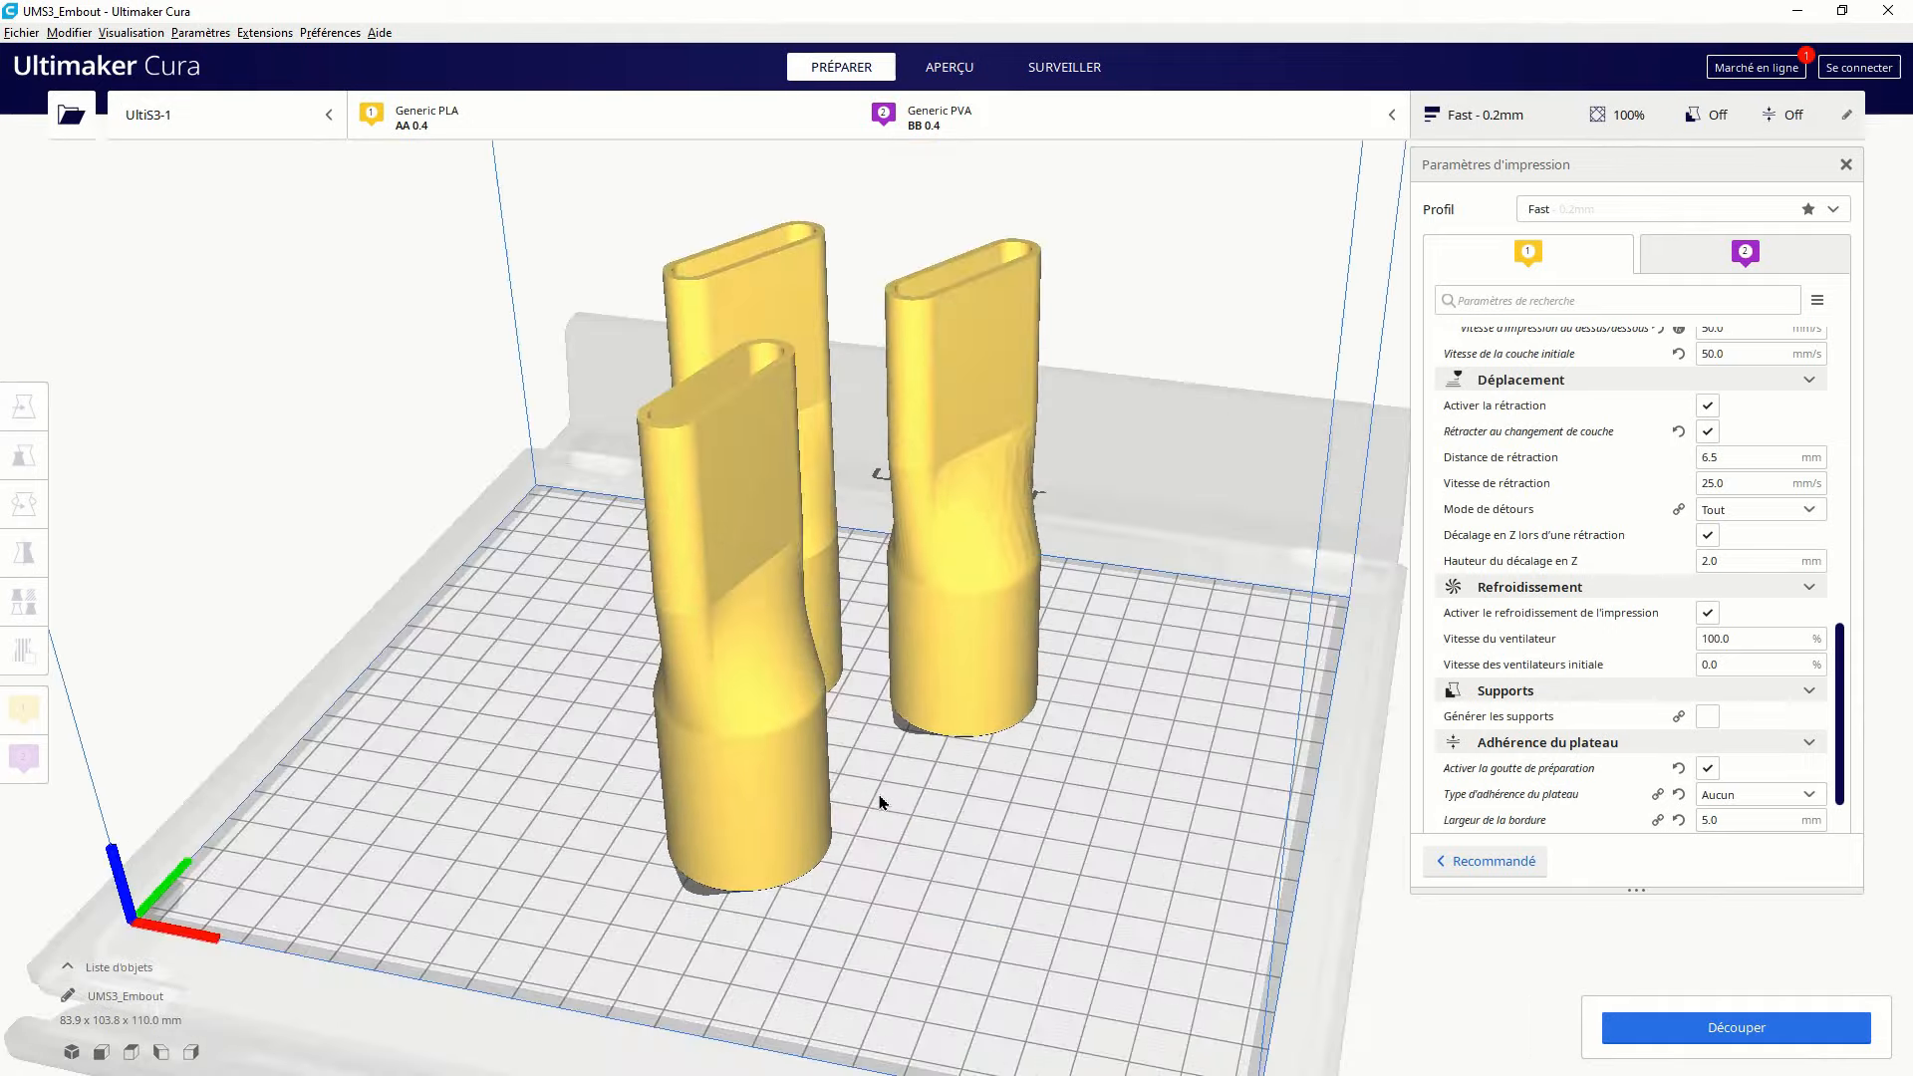